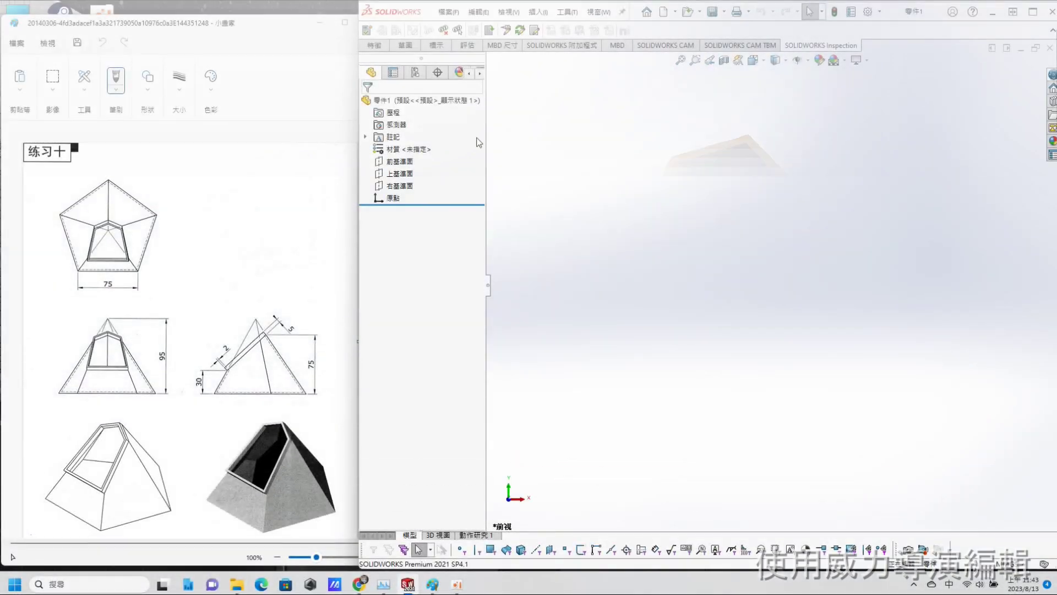
Step: Sketch a 5-sided polygon on the Top Plane, centred on the origin
left_click(399, 174)
left_click(420, 159)
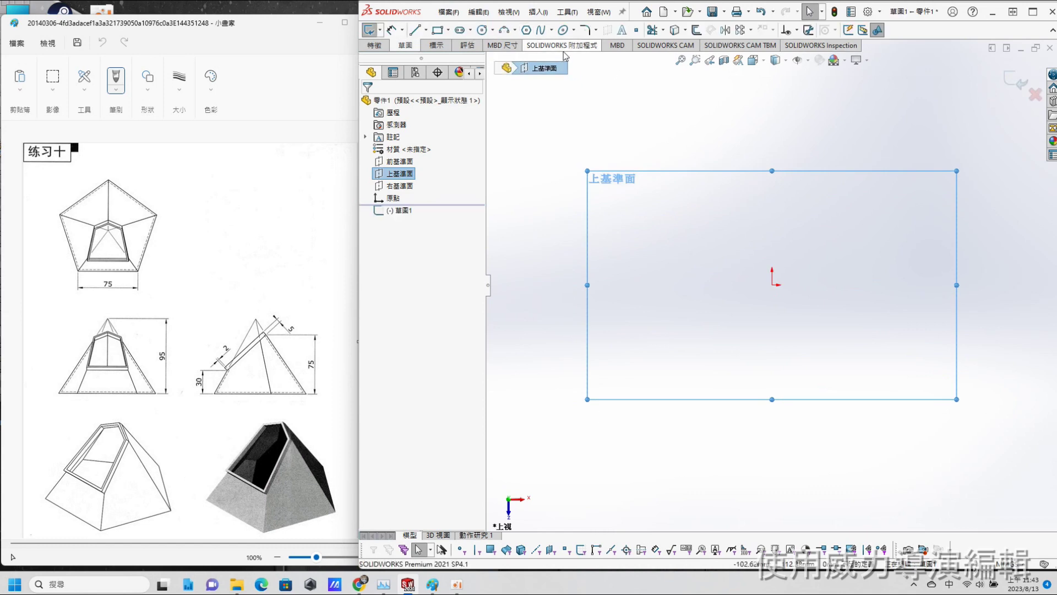
left_click(526, 30)
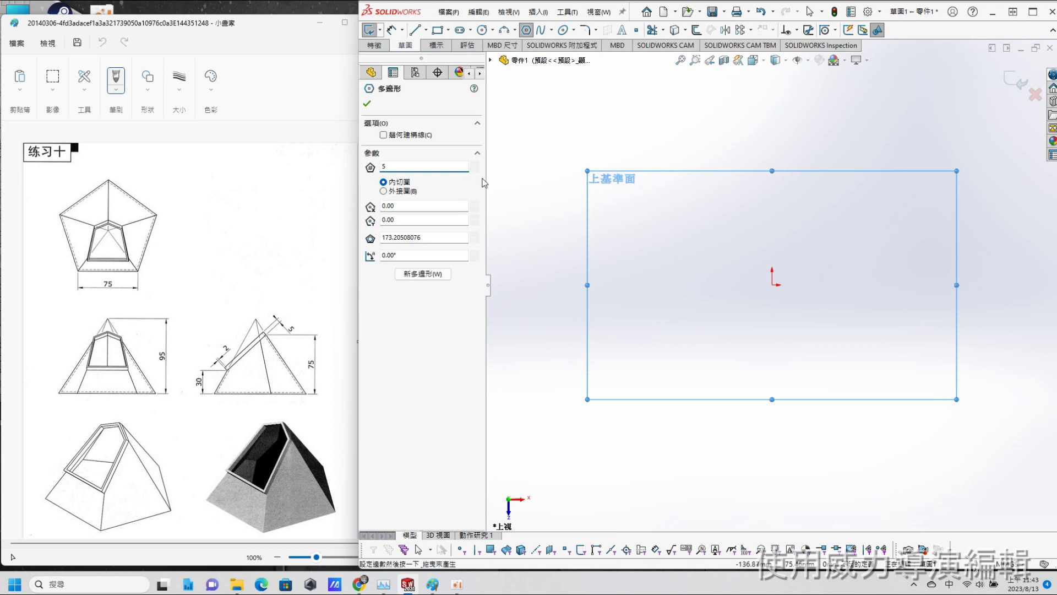
left_click(773, 284)
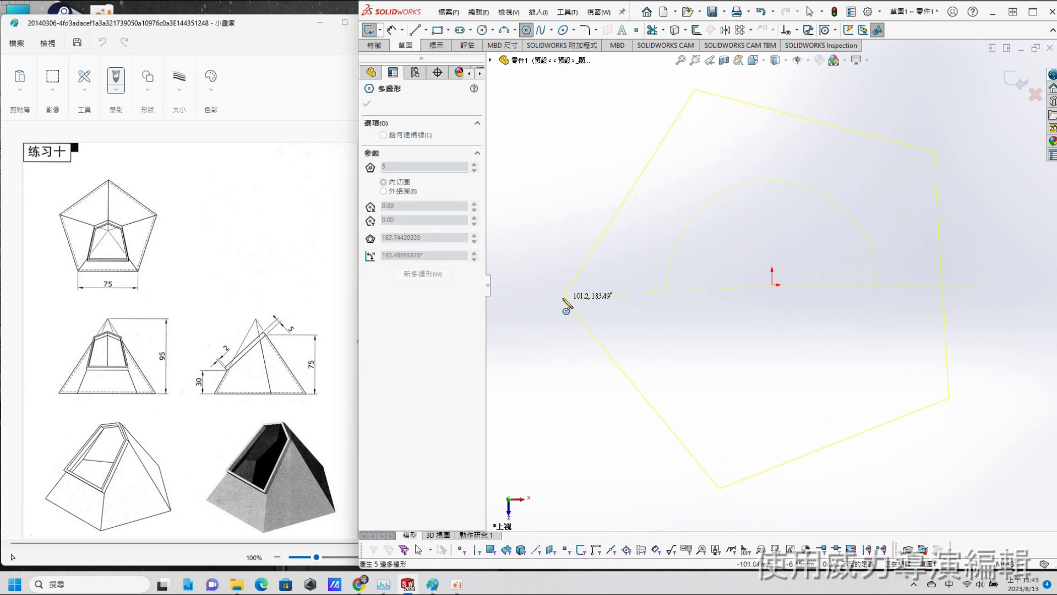
left_click(579, 234)
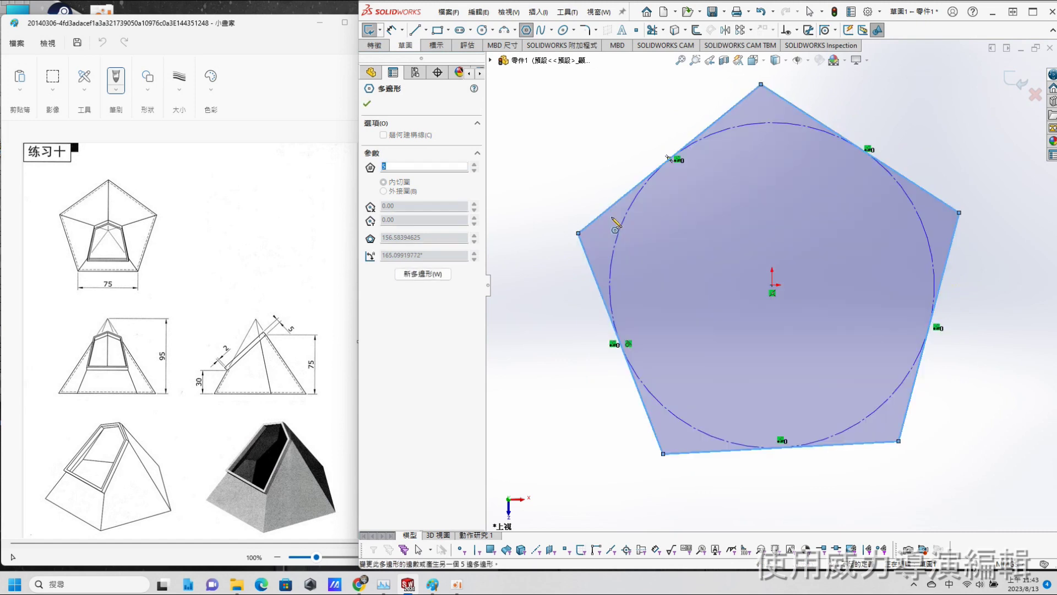
key("Escape")
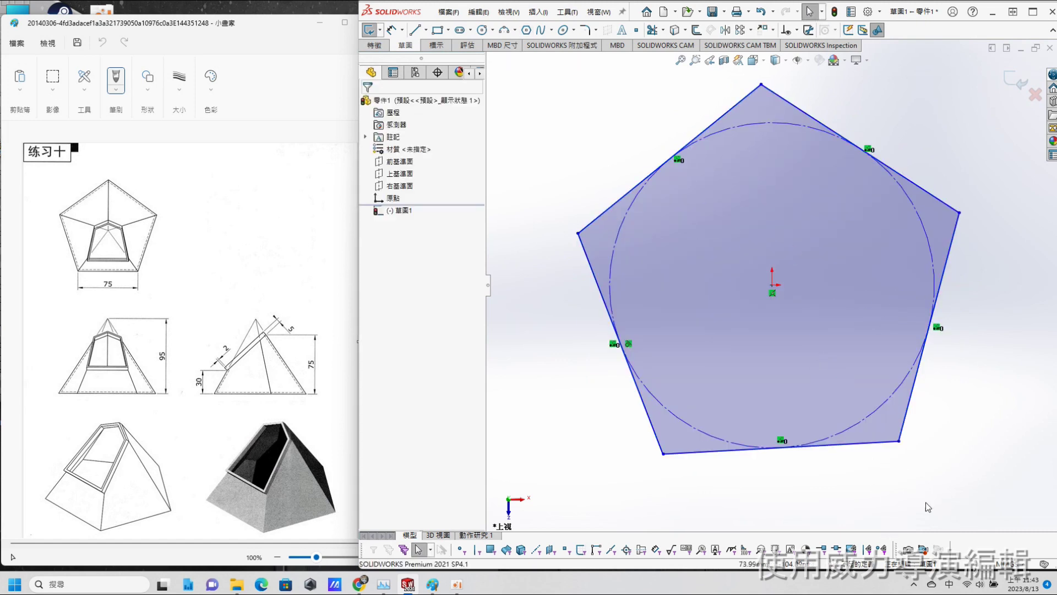
Step: Make the pentagon's bottom edge horizontal, dimension it 75 mm, and exit the sketch
left_click(887, 442)
left_click(915, 395)
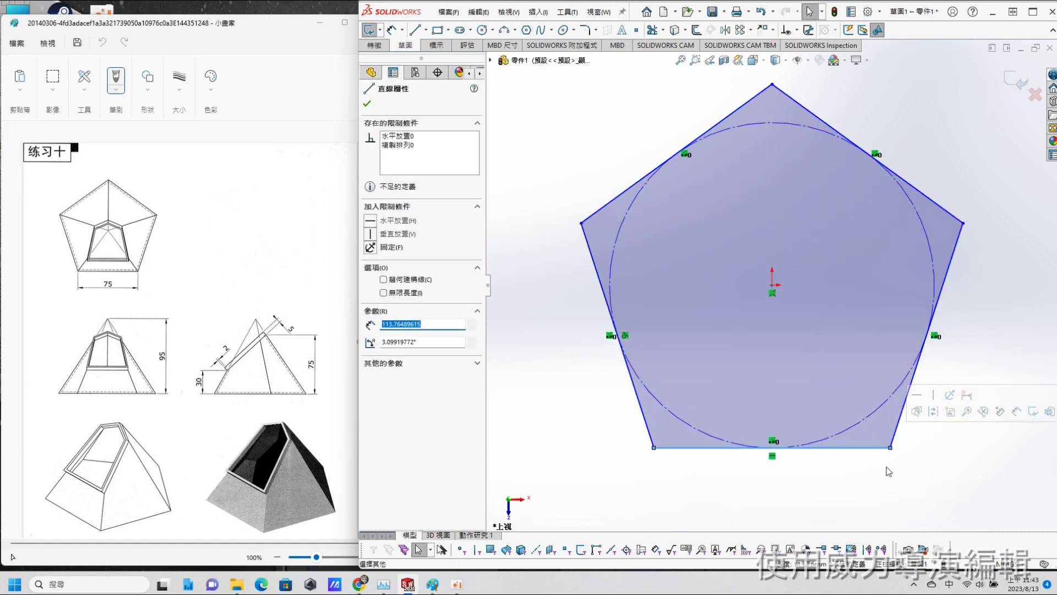
key("Escape")
key("s")
left_click(676, 324)
left_click(829, 447)
left_click(820, 485)
type("75")
key("Return")
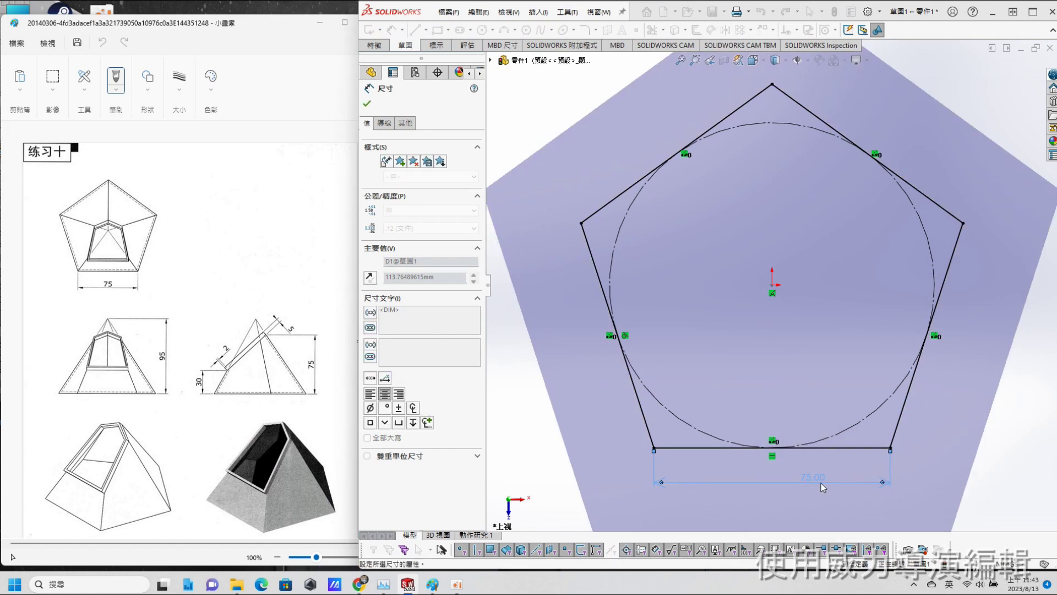
left_click(1014, 81)
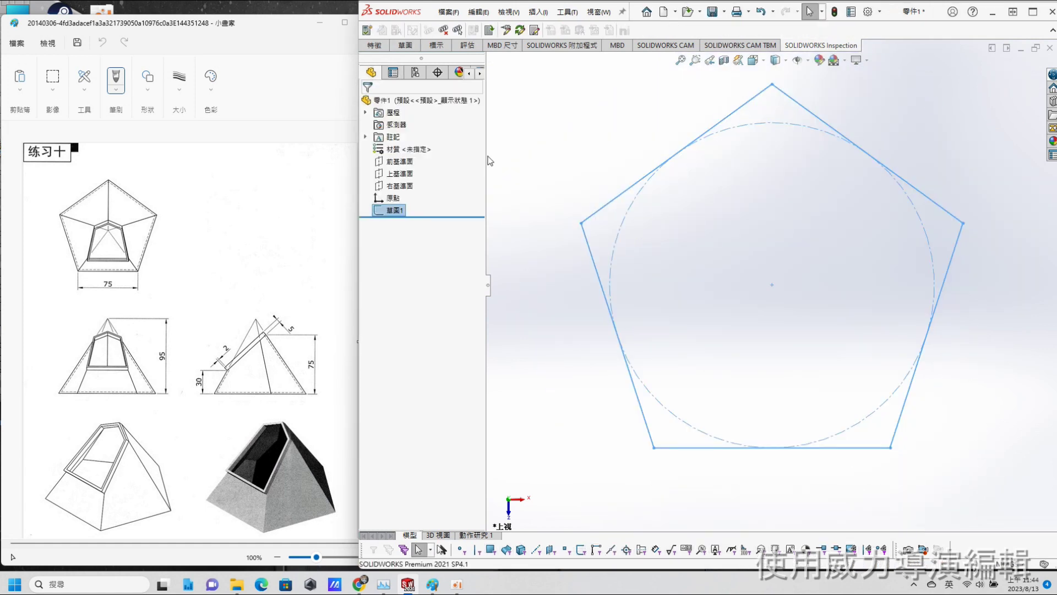
Step: On the Front Plane, sketch a point with a Vertical relation to the origin
left_click(399, 164)
left_click(411, 146)
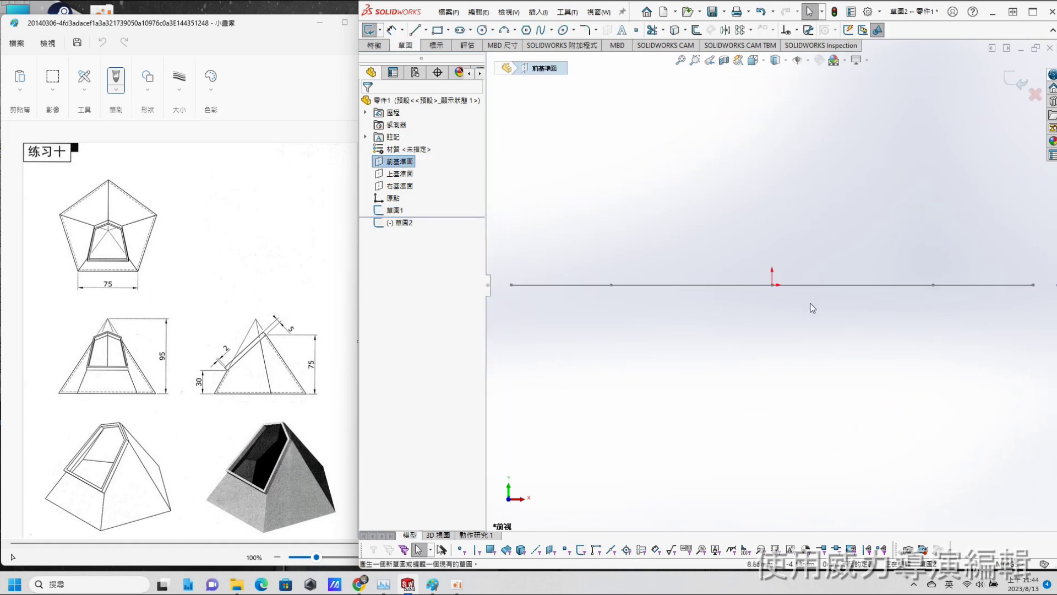
left_click(637, 32)
left_click(738, 145)
key("Escape")
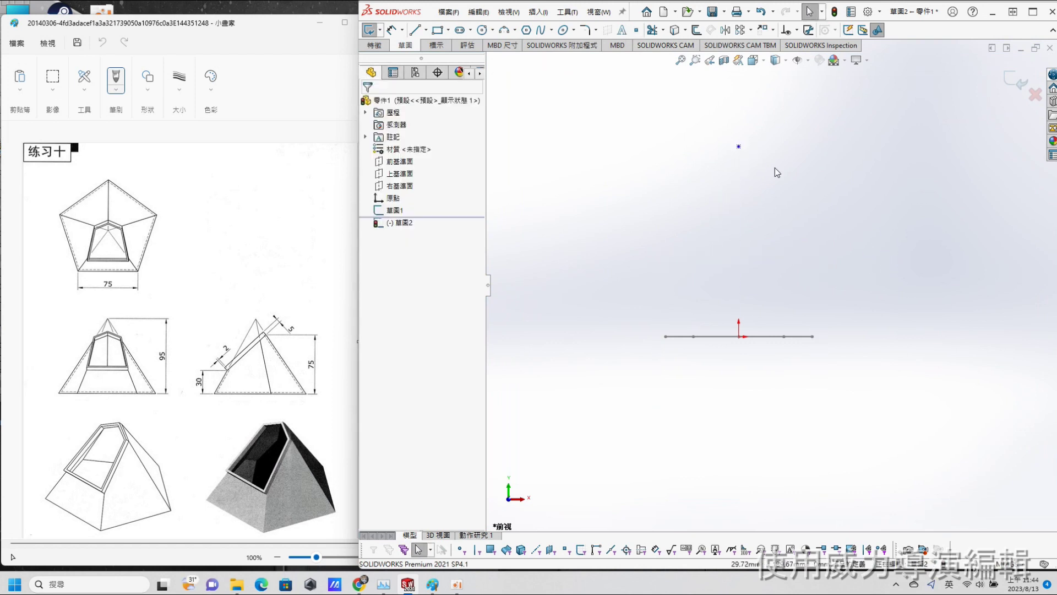
left_click(739, 146)
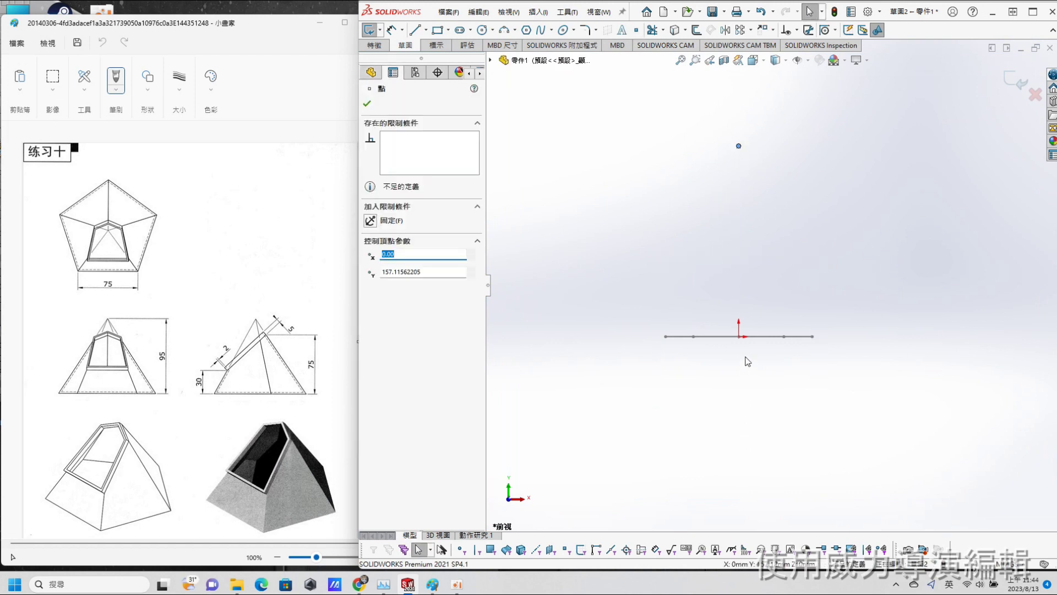
left_click(738, 338, "ctrl")
left_click(371, 297)
left_click(366, 103)
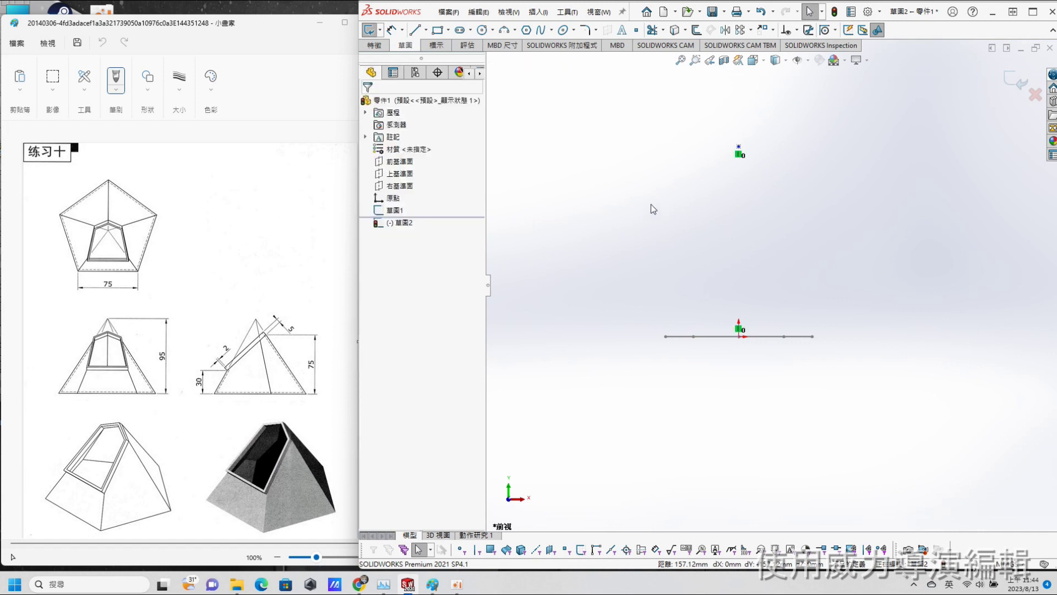
Step: Dimension the point 95 mm above the base line and exit the sketch
key("s")
left_click(684, 216)
left_click(739, 148)
left_click(772, 337)
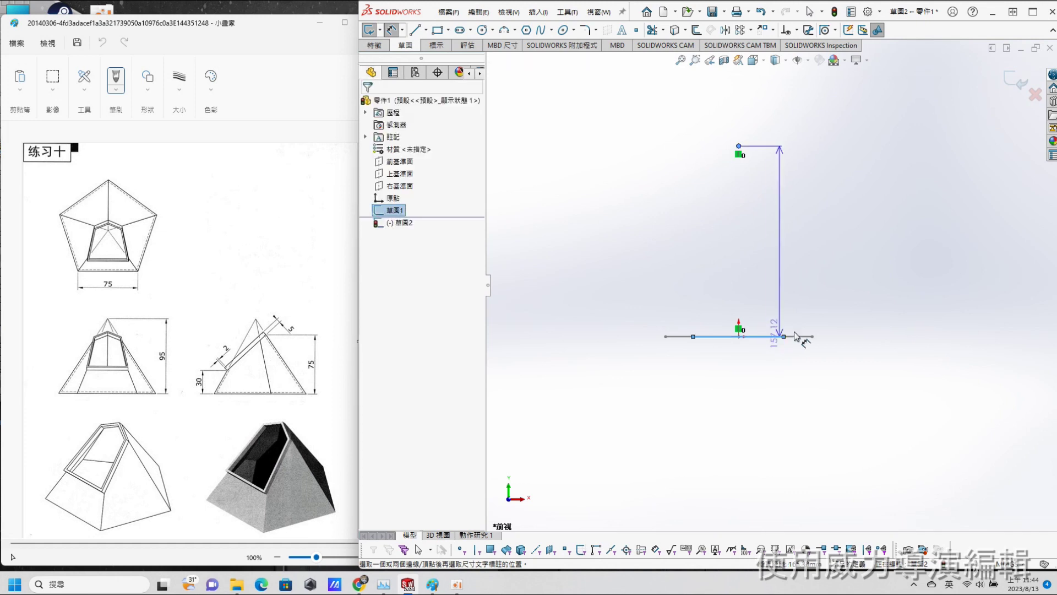
left_click(868, 287)
type("95")
key("Return")
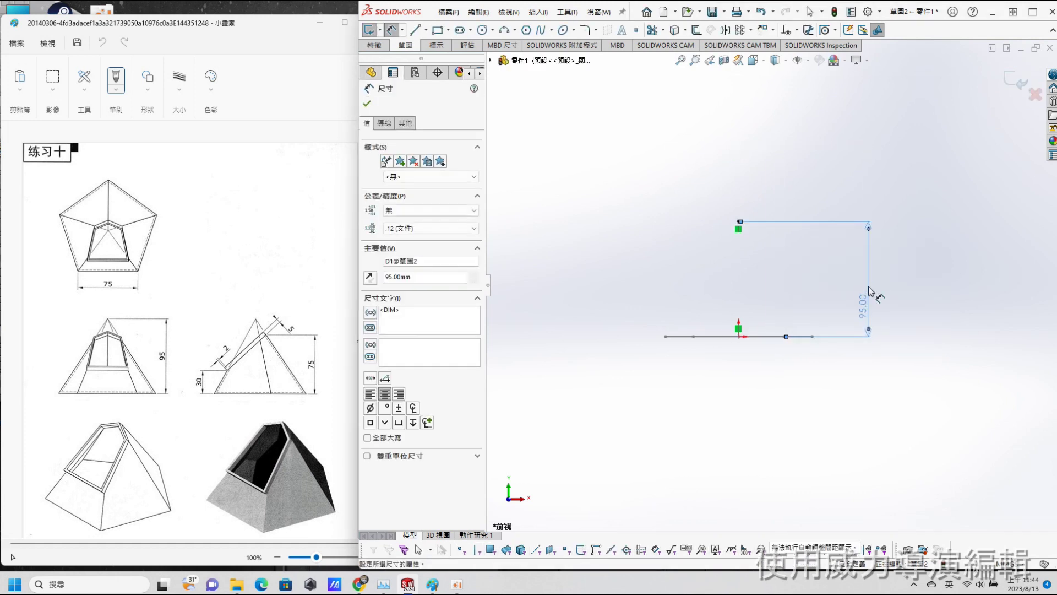
key("Escape")
left_click(1013, 82)
mouse_move(835, 190)
middle_mouse_down()
mouse_move(802, 282)
mouse_move(648, 100)
middle_mouse_up()
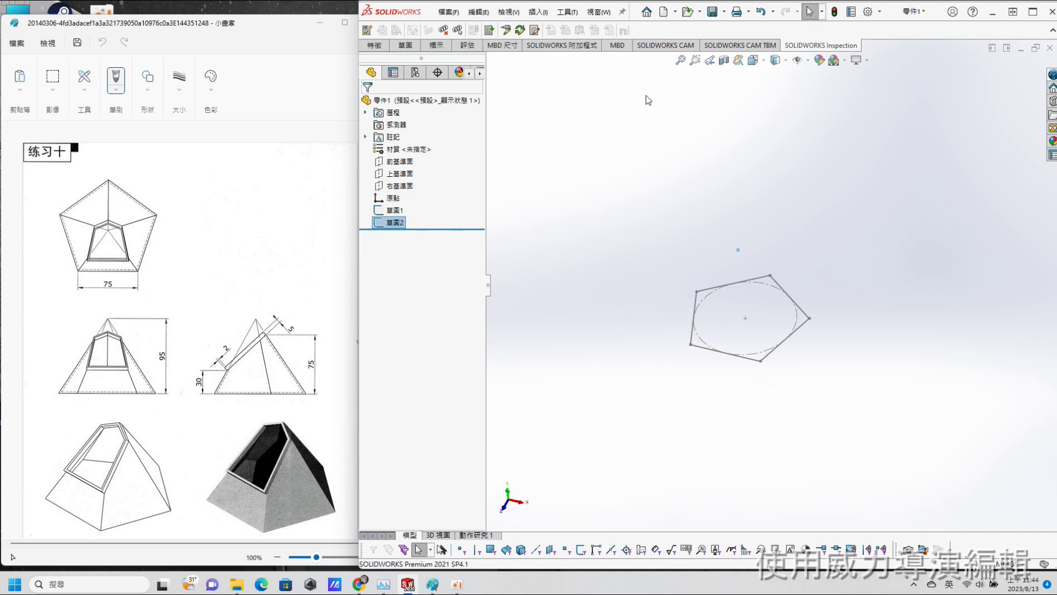
Step: Loft from the Sketch2 apex point to the Sketch1 pentagon, creating Loft1
left_click(541, 12)
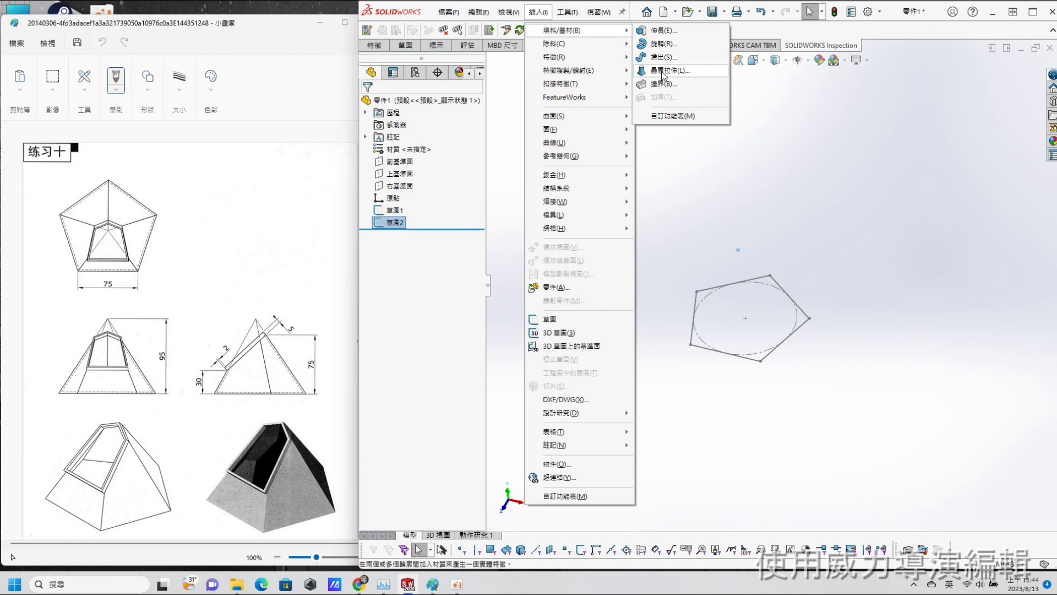
left_click(663, 71)
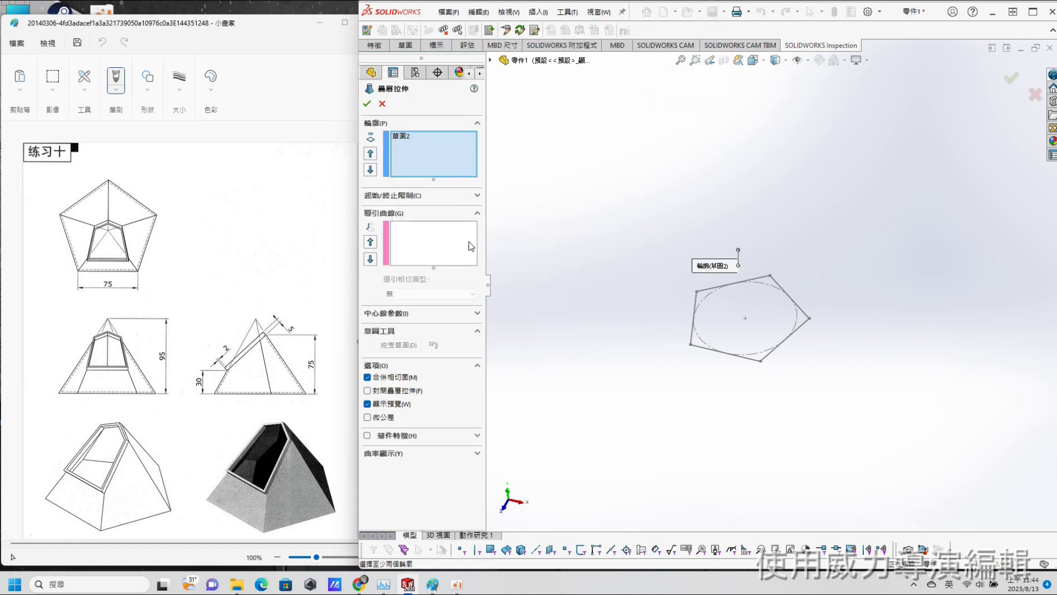
left_click(491, 60)
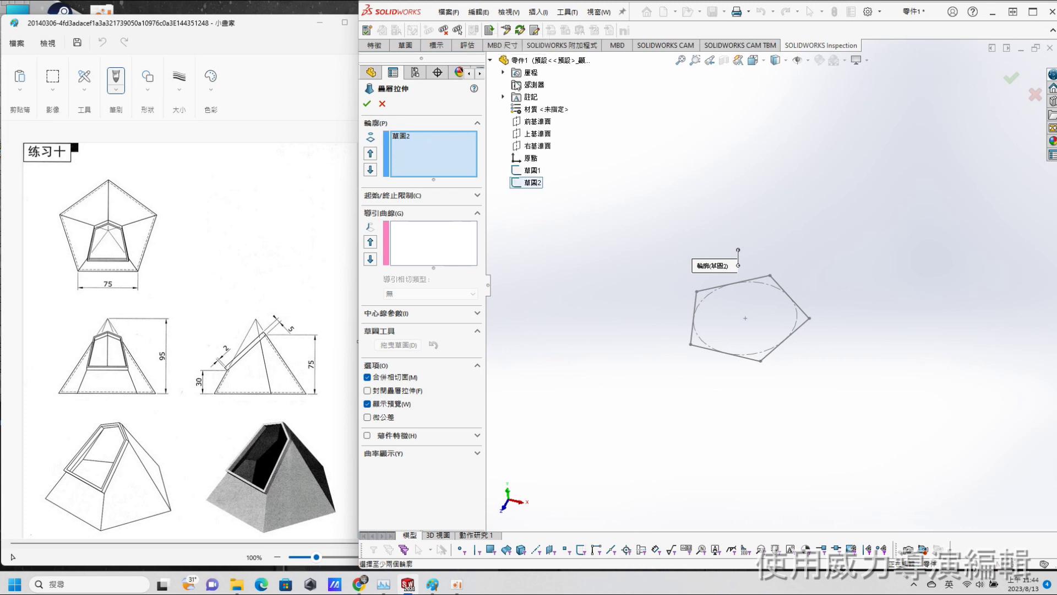
left_click(533, 170)
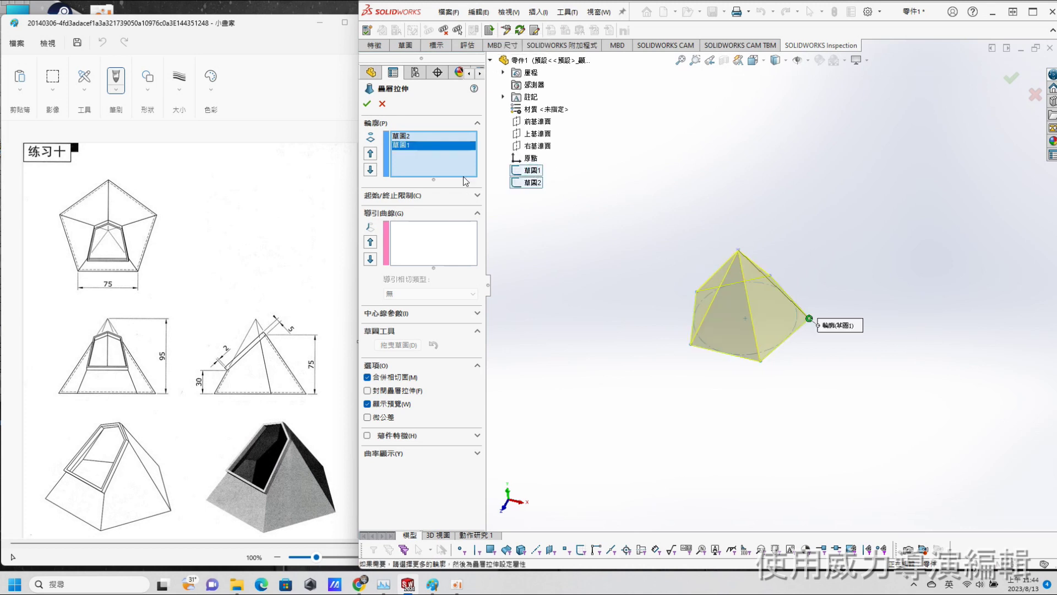
left_click(372, 102)
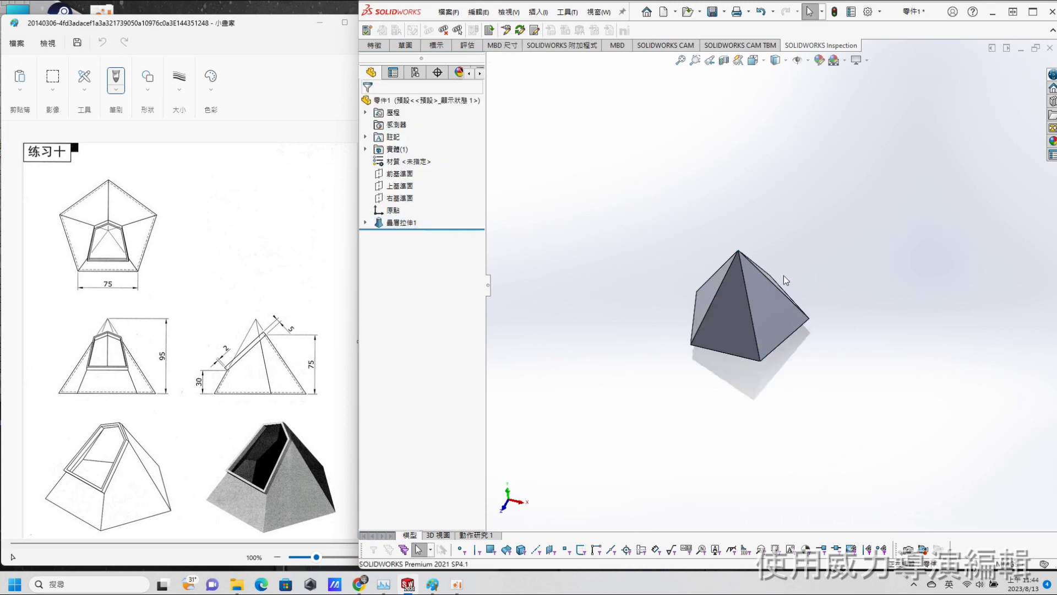
middle_click_drag(793, 164, 781, 241)
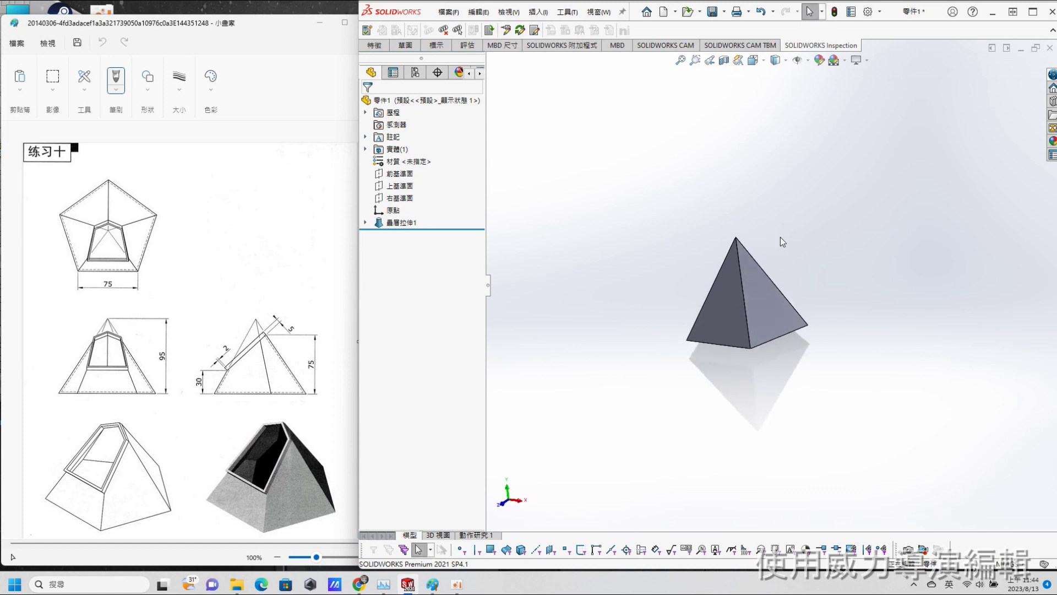
Step: On the Right Plane, sketch a slant line from the left slope to the right slope
left_click(416, 199)
left_click(414, 180)
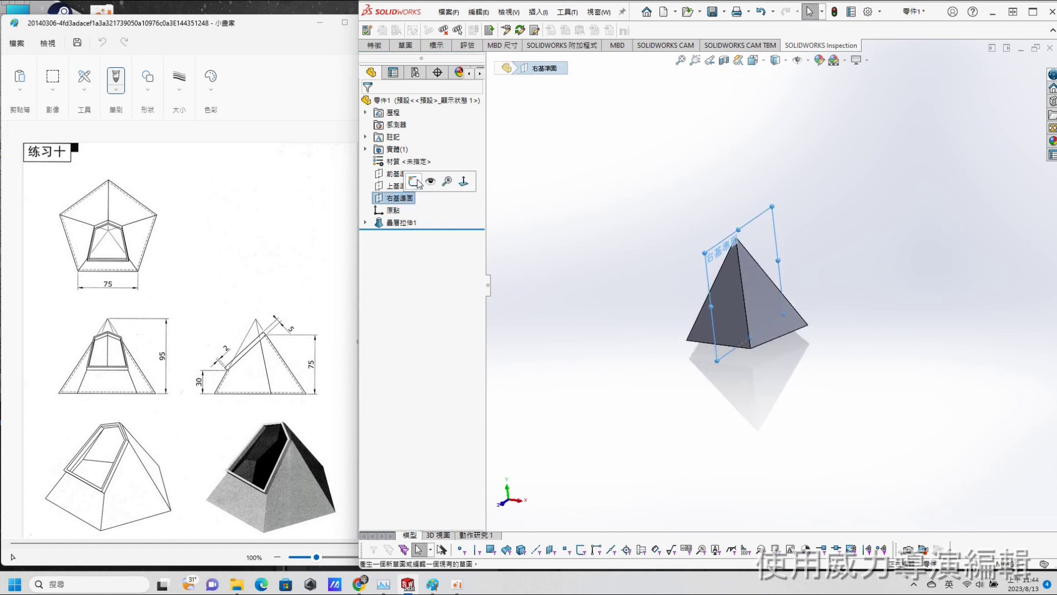
key("s")
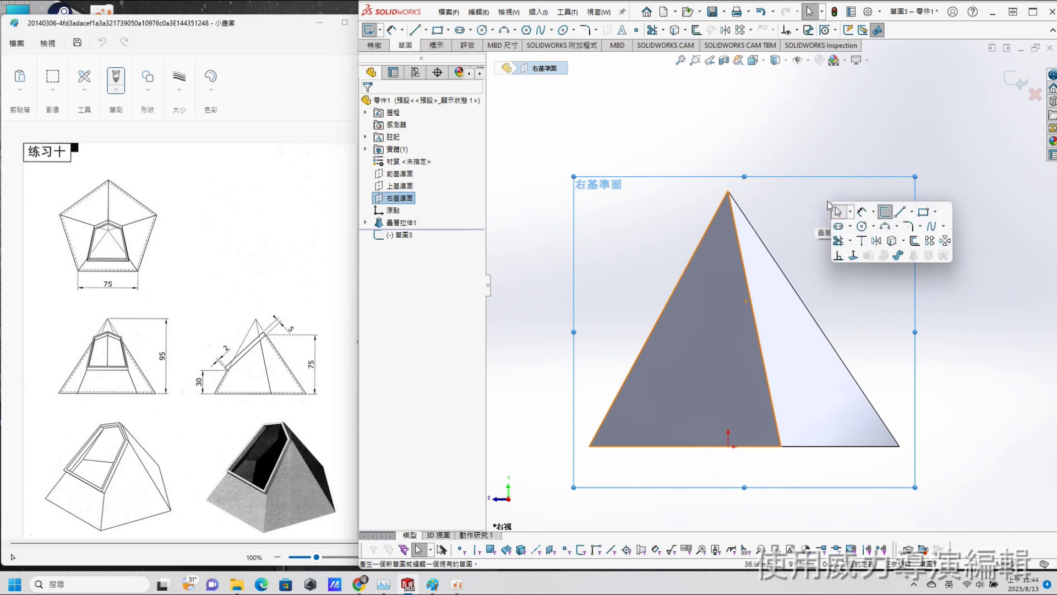
left_click(905, 215)
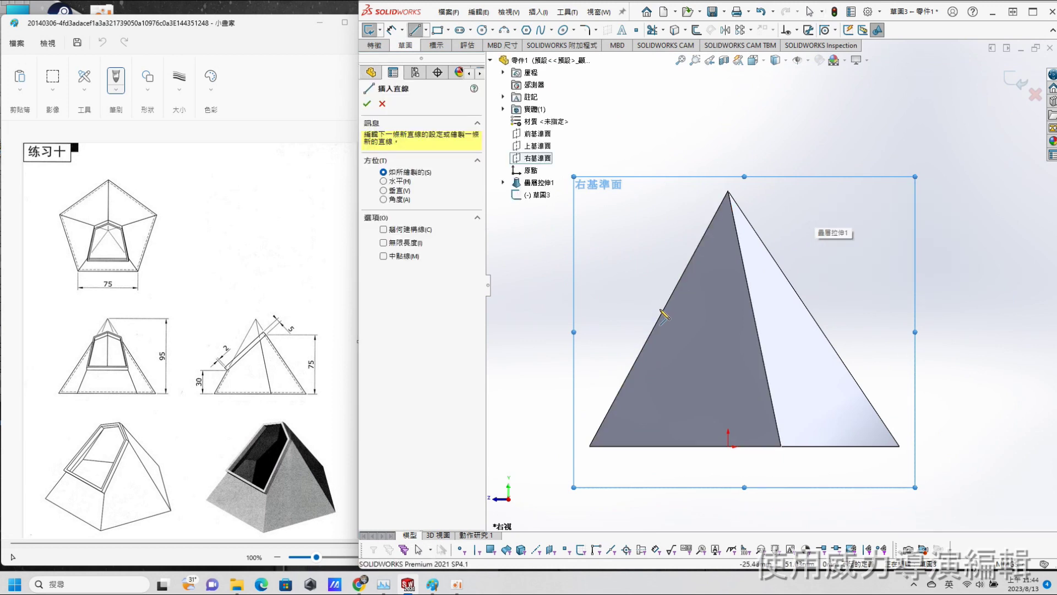
left_click(659, 318)
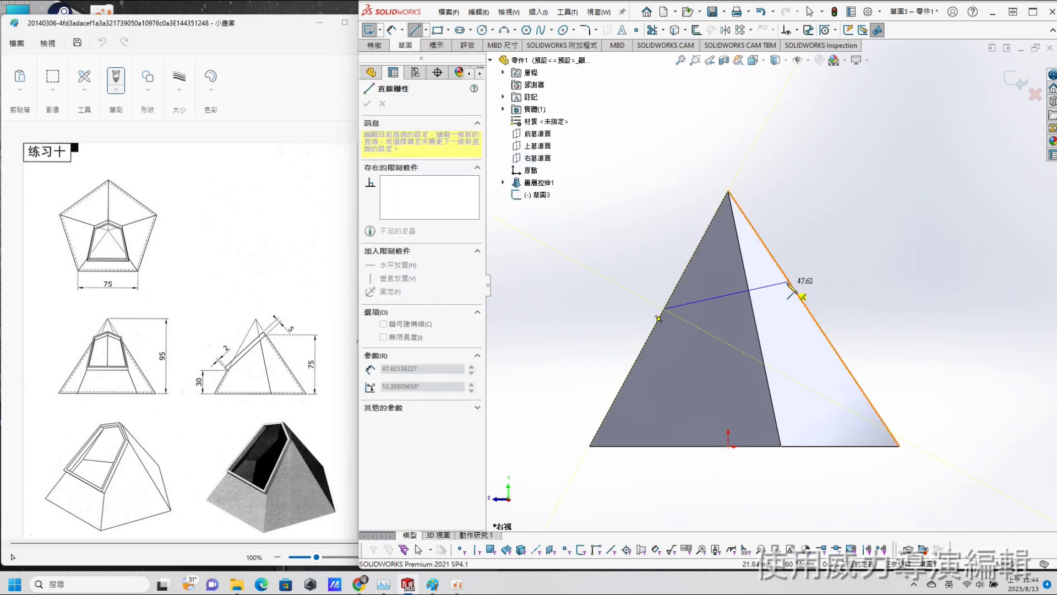
left_click(790, 282)
key("Escape")
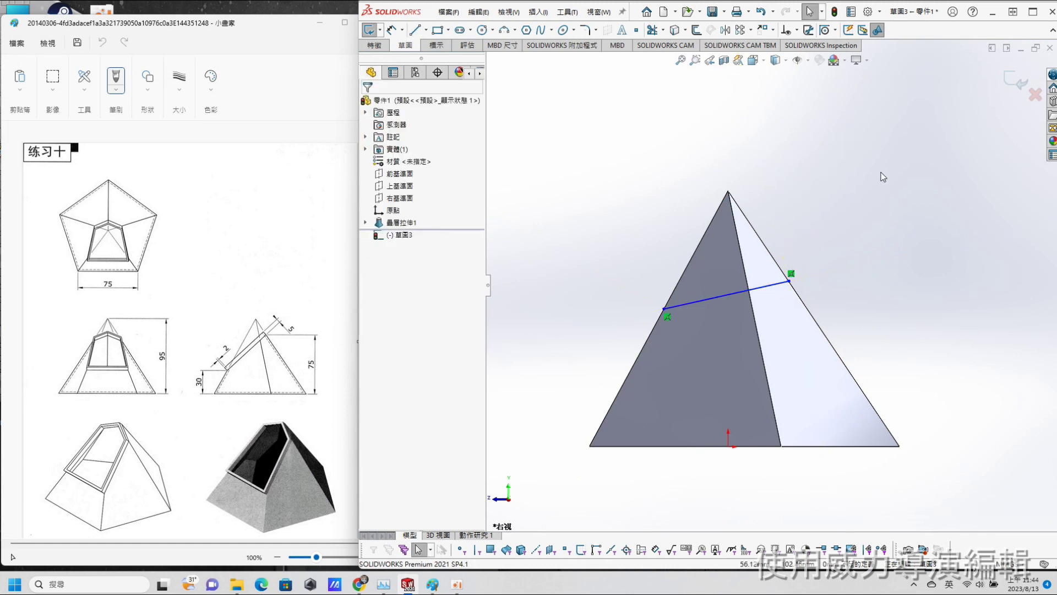
Step: Dimension the line's left end 30 and right end 75 above the base edge
key("s")
left_click(736, 161)
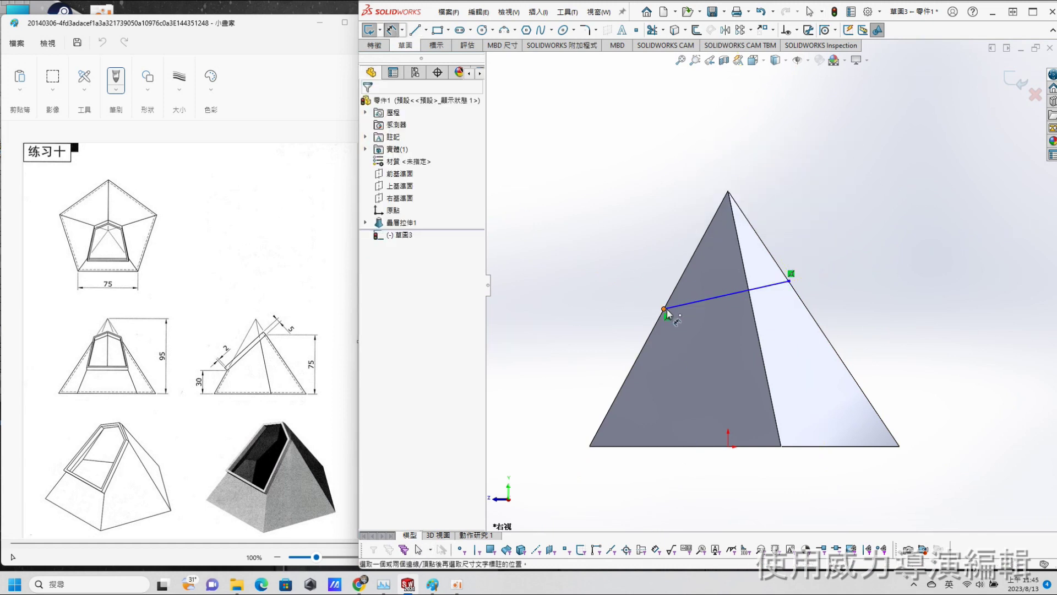
left_click(664, 310)
left_click(664, 451)
left_click(529, 410)
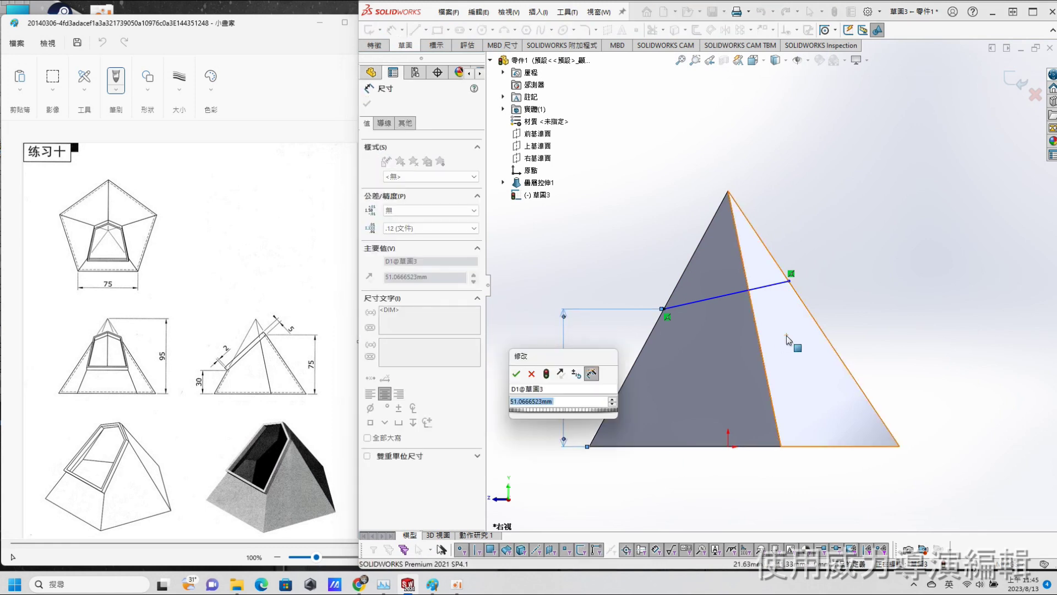
type("30")
key("Return")
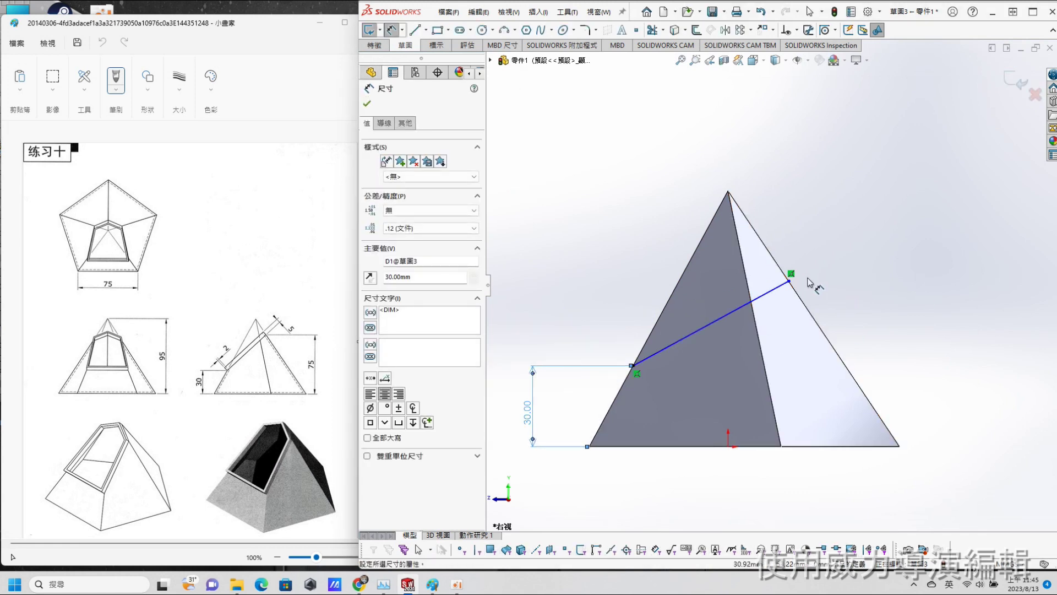
left_click(788, 281)
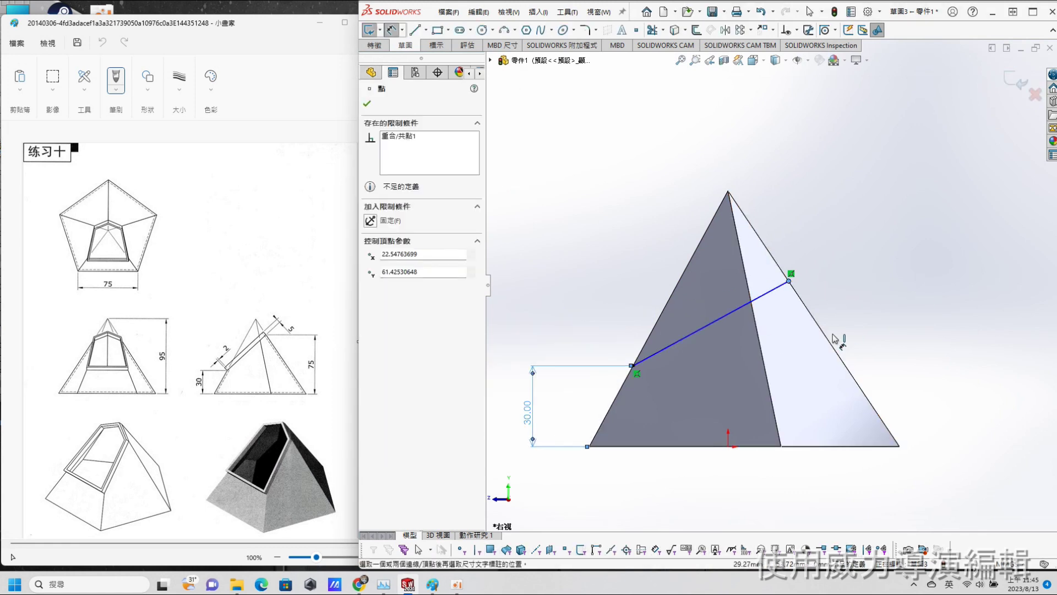
left_click(870, 451)
left_click(983, 352)
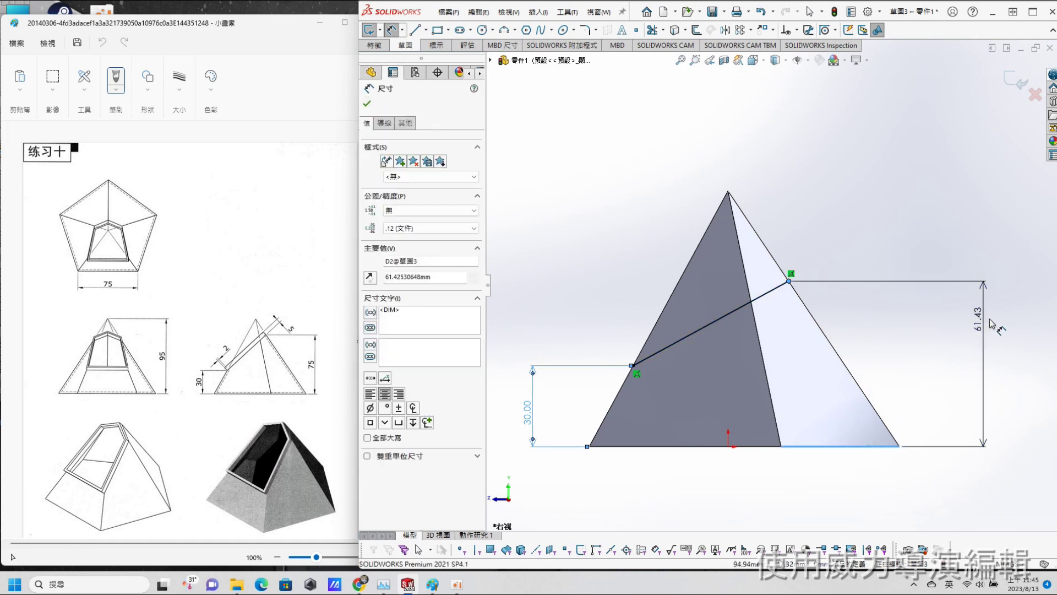
type("75")
key("Return")
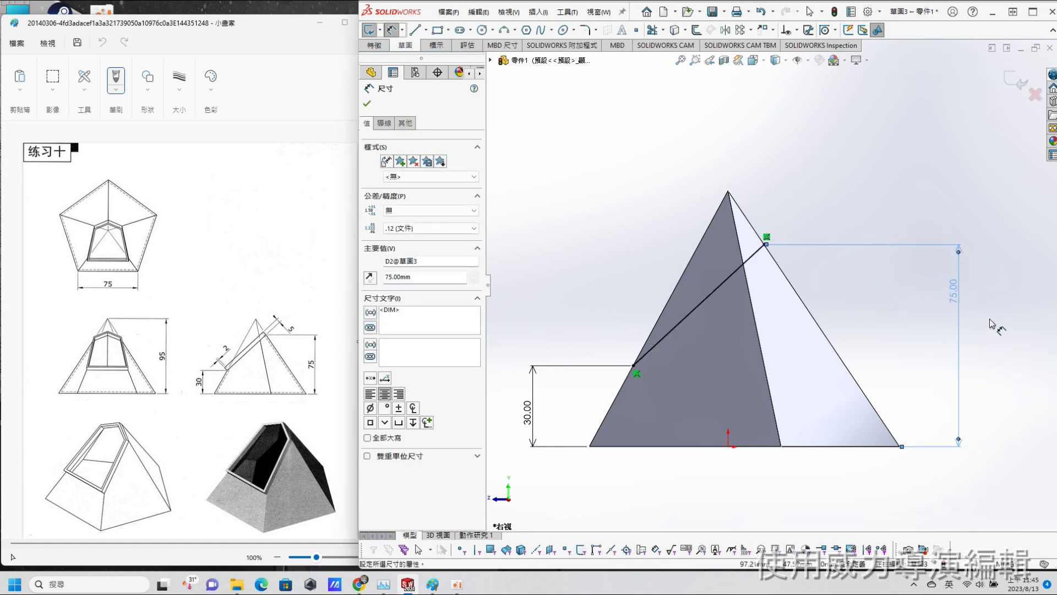
Step: Cut-extrude along the slant line Through All in both directions to slice off the top
scroll(955, 311, "up", 2)
key("space")
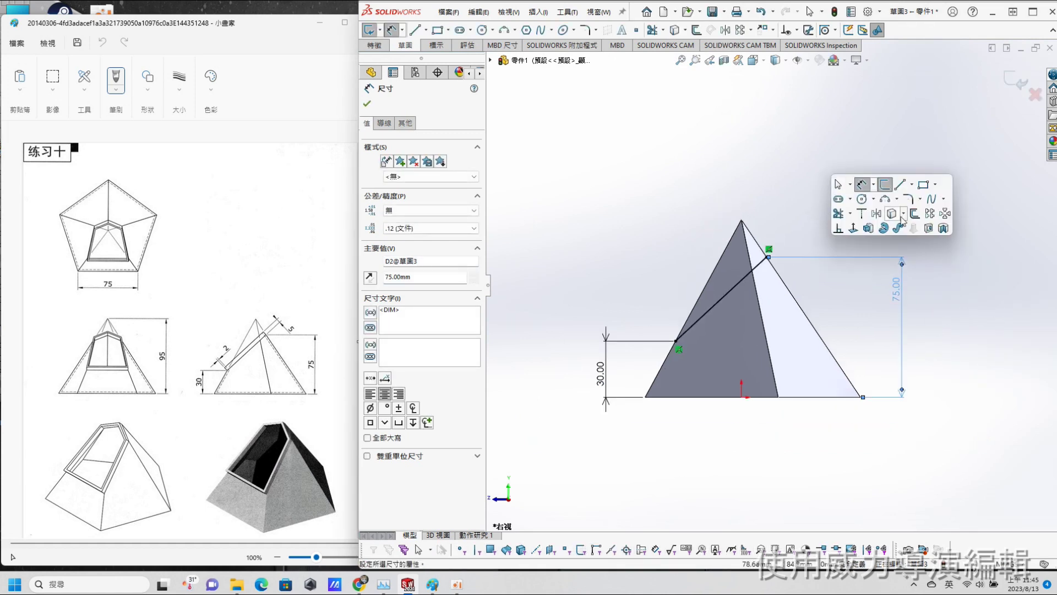
left_click(930, 232)
key("e")
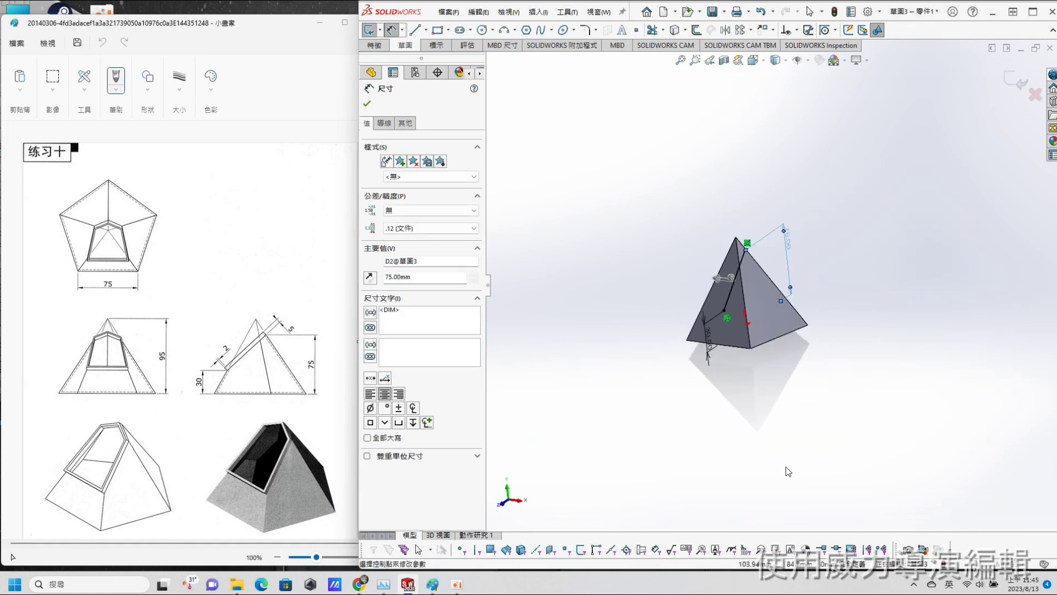
left_click(439, 173)
left_click(430, 196)
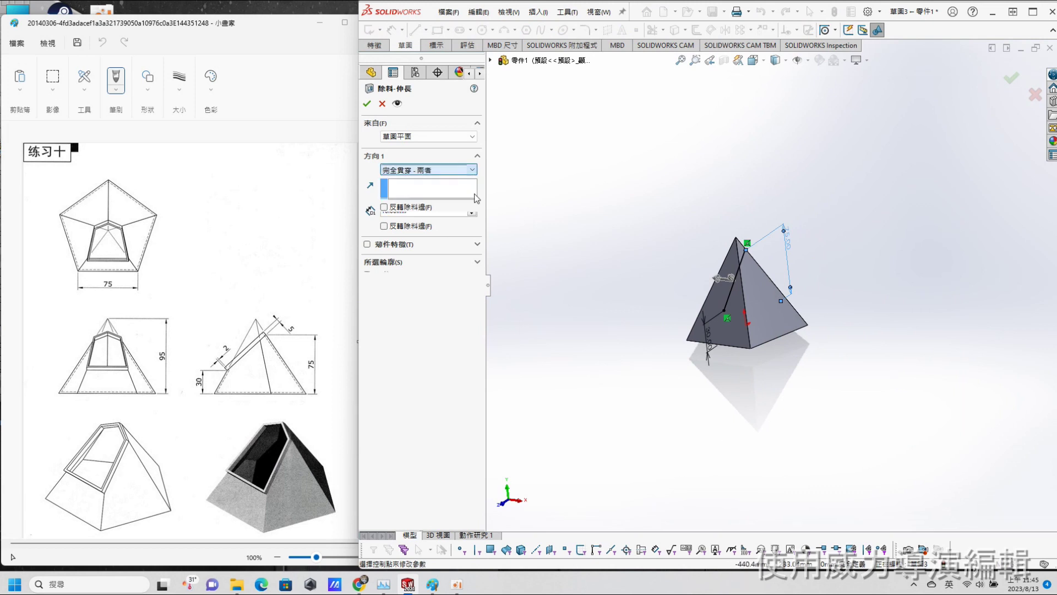
left_click(367, 104)
mouse_move(801, 215)
middle_mouse_down()
mouse_move(707, 296)
mouse_move(794, 336)
middle_mouse_up()
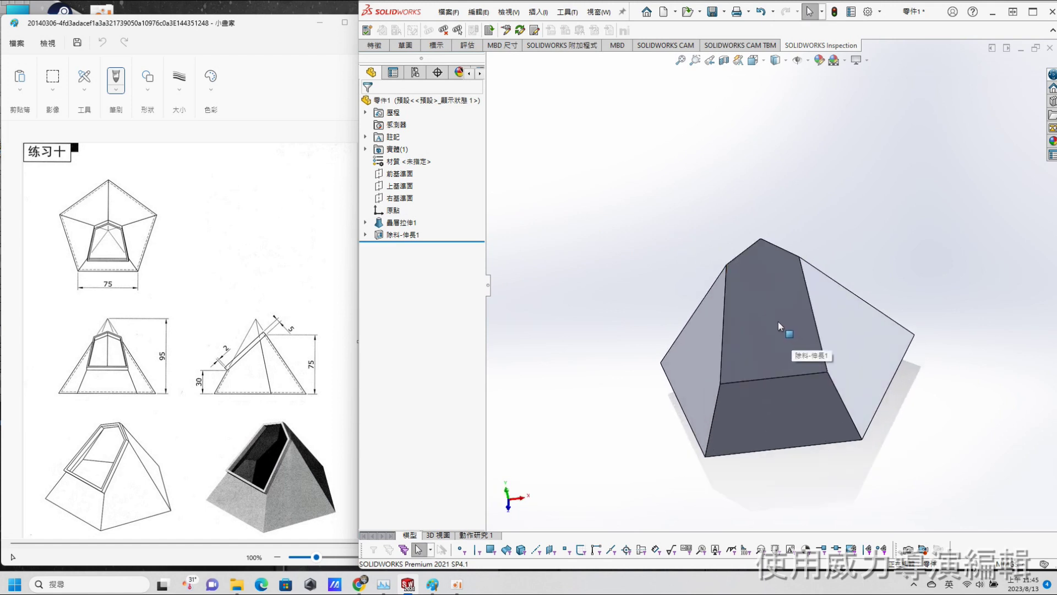
left_click(779, 326)
Step: Convert the slanted face's edges into a sketch and extrude the outline 5 mm
left_click(830, 293)
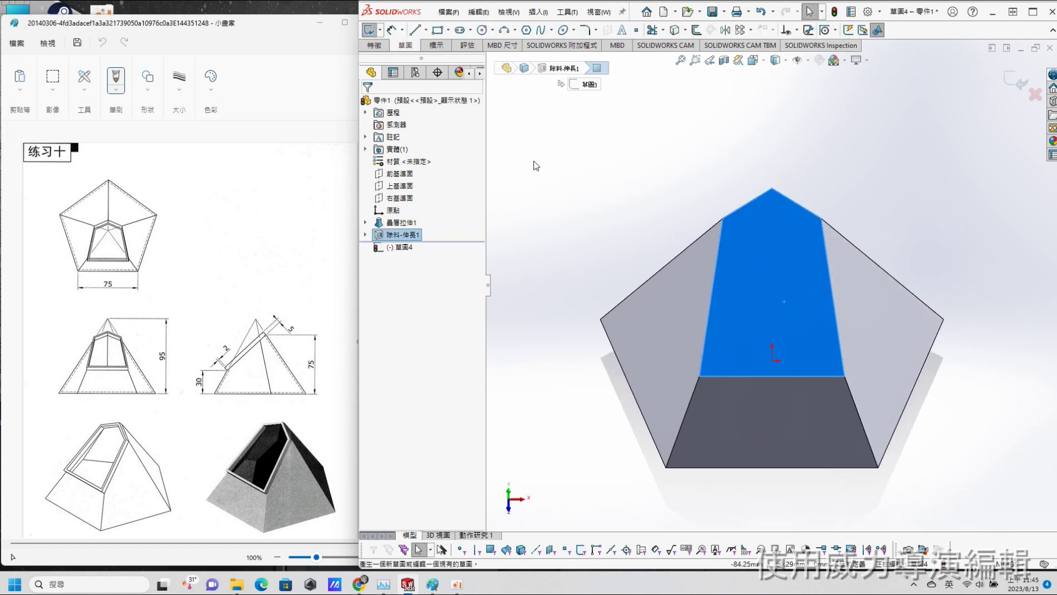
key("s")
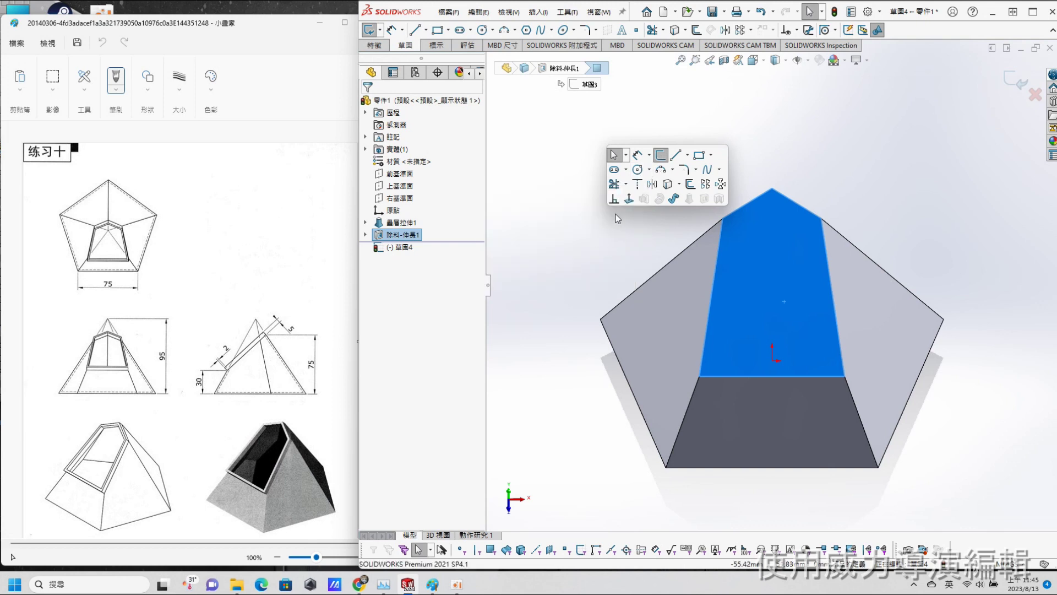
left_click(667, 185)
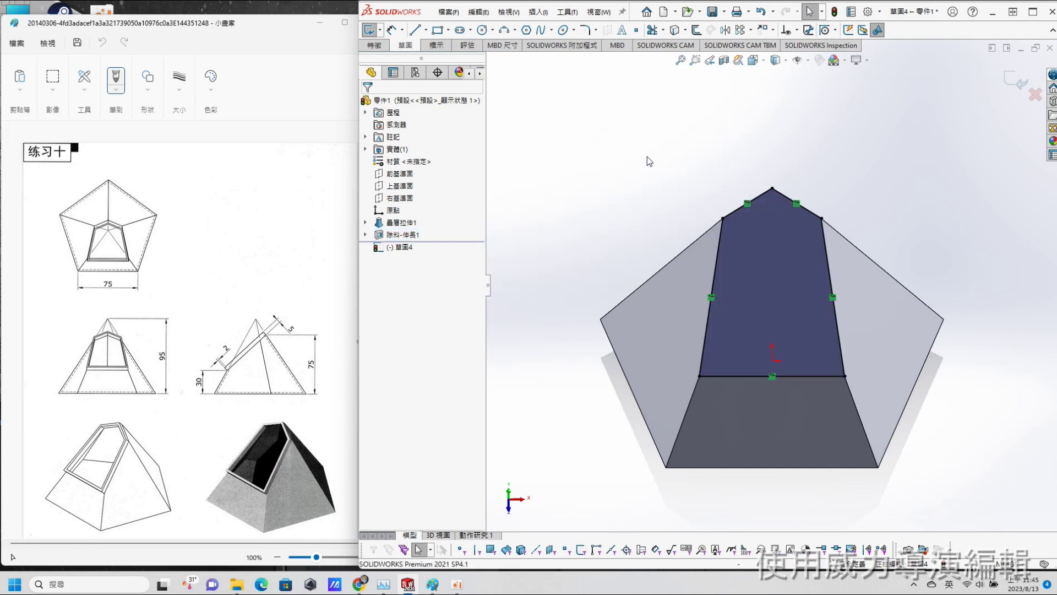
key("s")
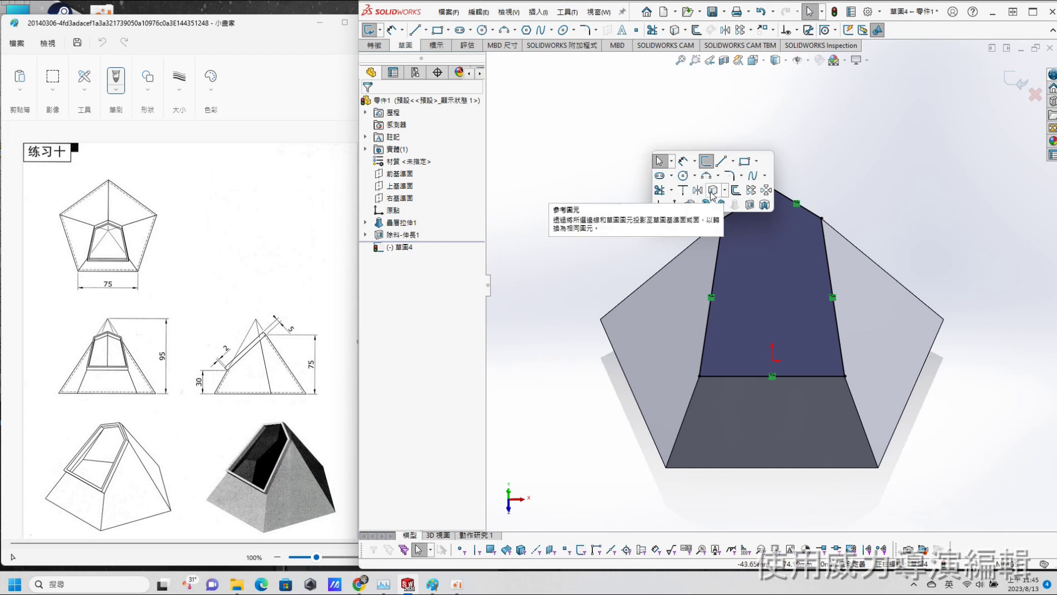
key("ctrl+7")
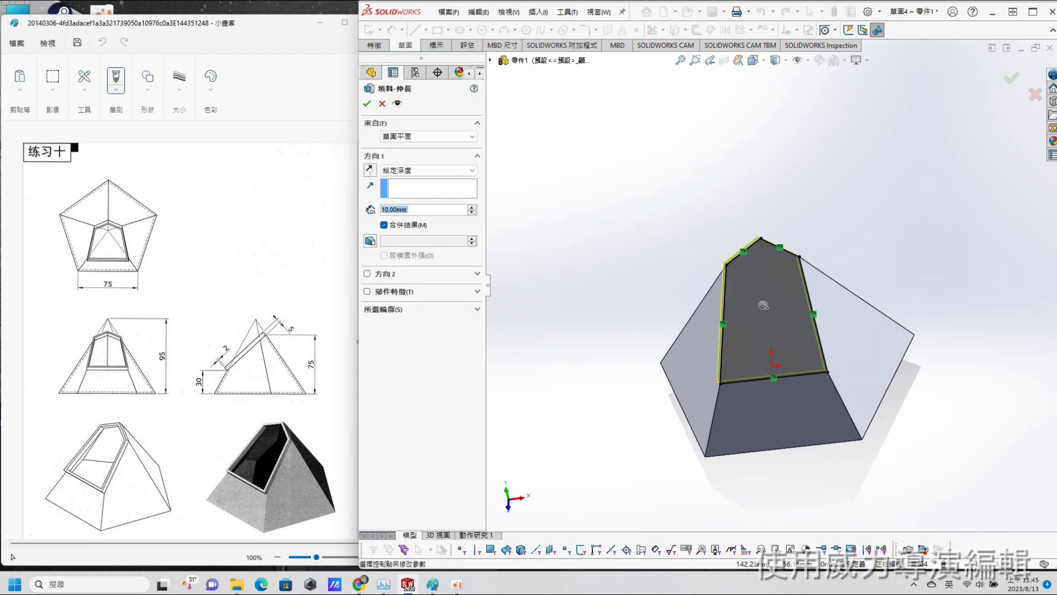
type("5")
key("Return")
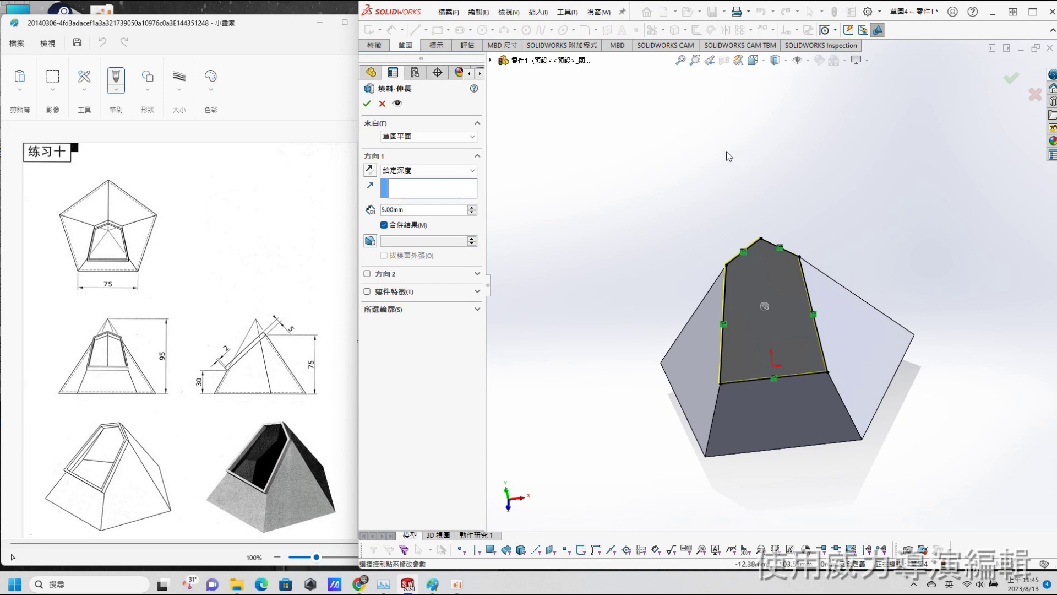
left_click(367, 103)
Step: Orbit to inspect the raised face and start the Shell command
middle_click_drag(716, 308, 655, 209)
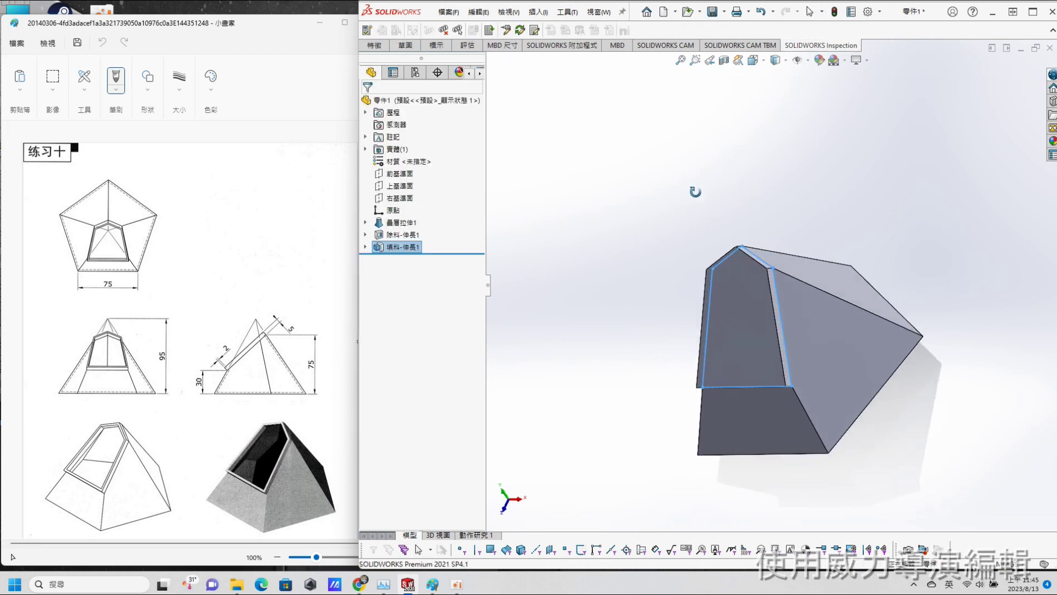
key("s")
left_click(735, 189)
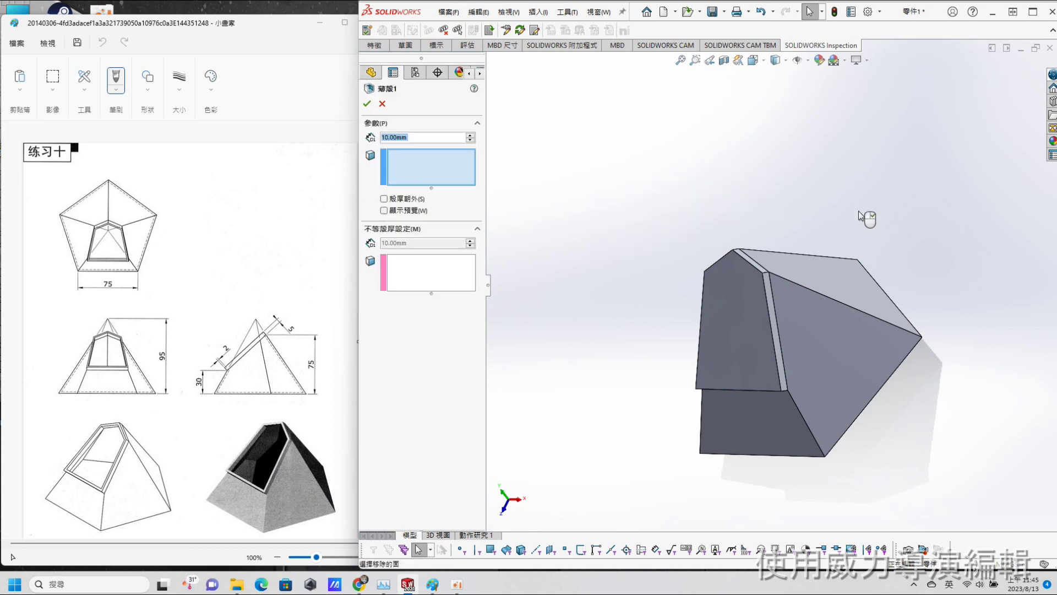
Step: Enter a 2 mm shell thickness and pick the raised face, then close the shell settings
type("2")
key("Return")
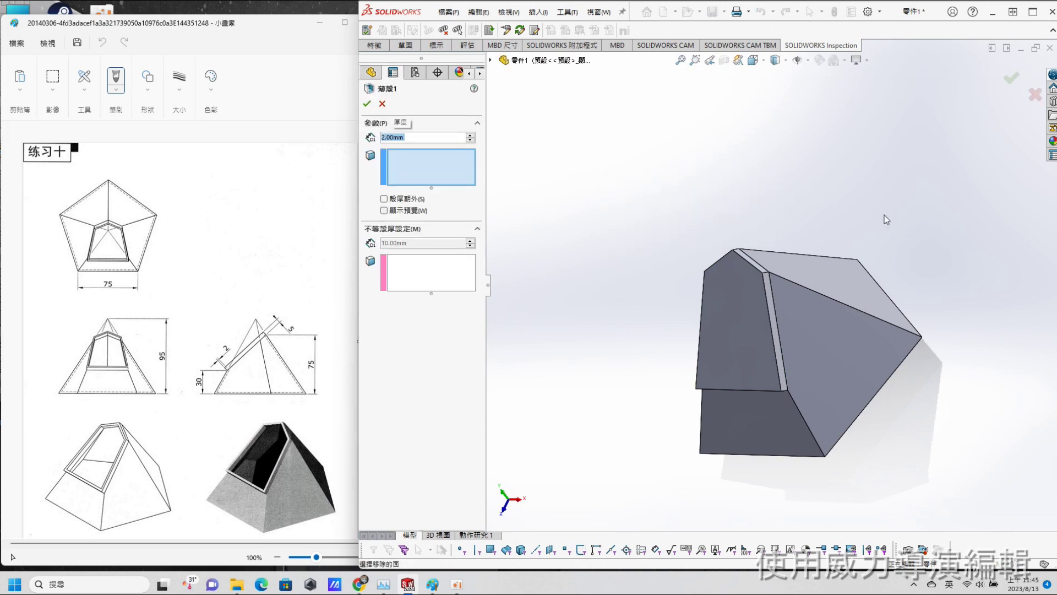
left_click(746, 338)
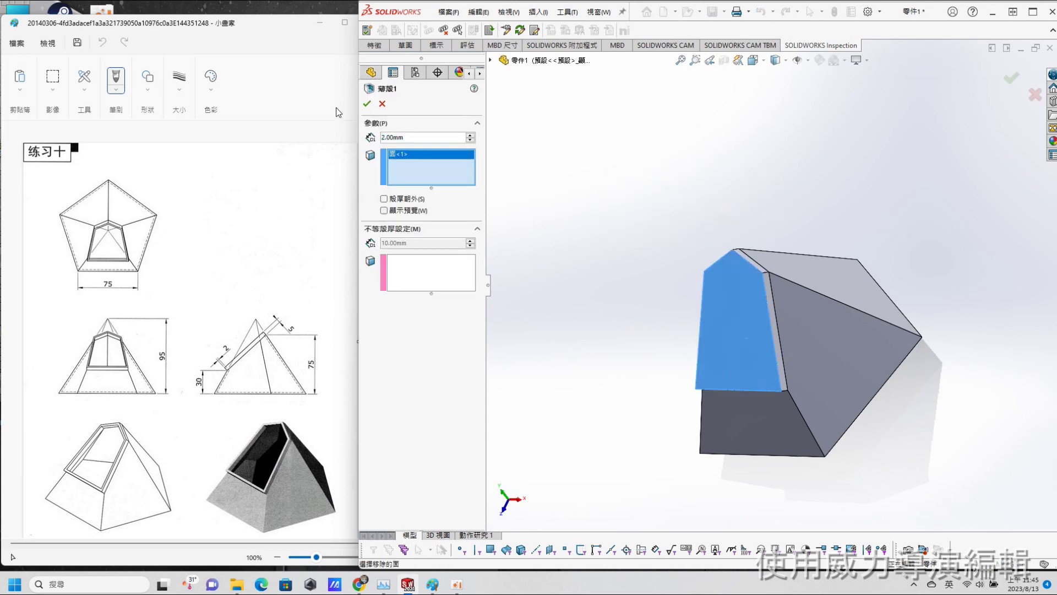
left_click(379, 105)
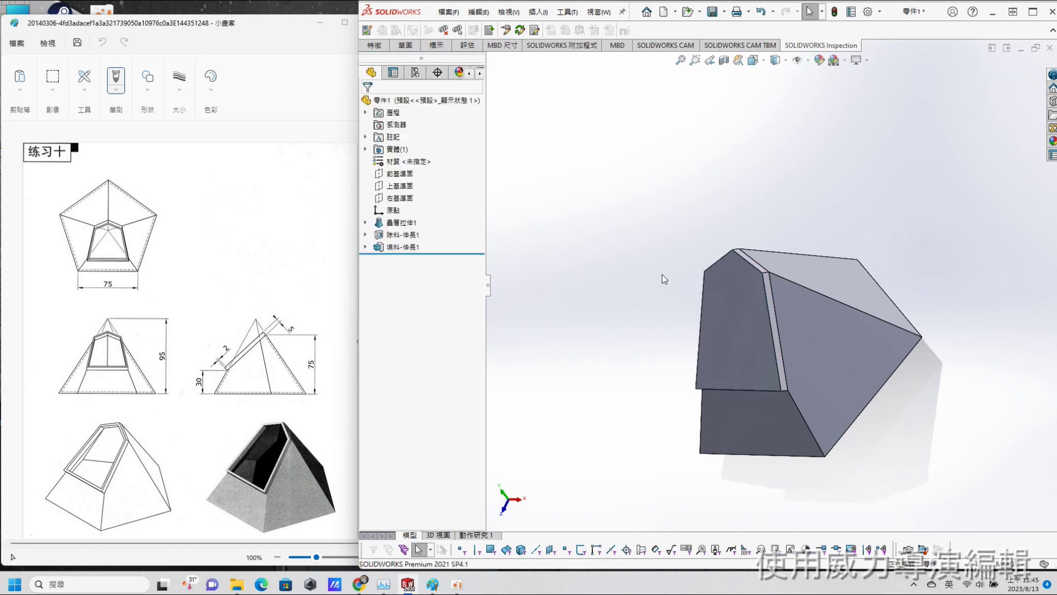
Step: Rerun Shell with the raised slanted face removed and apply the 2 mm walls
left_click(402, 246)
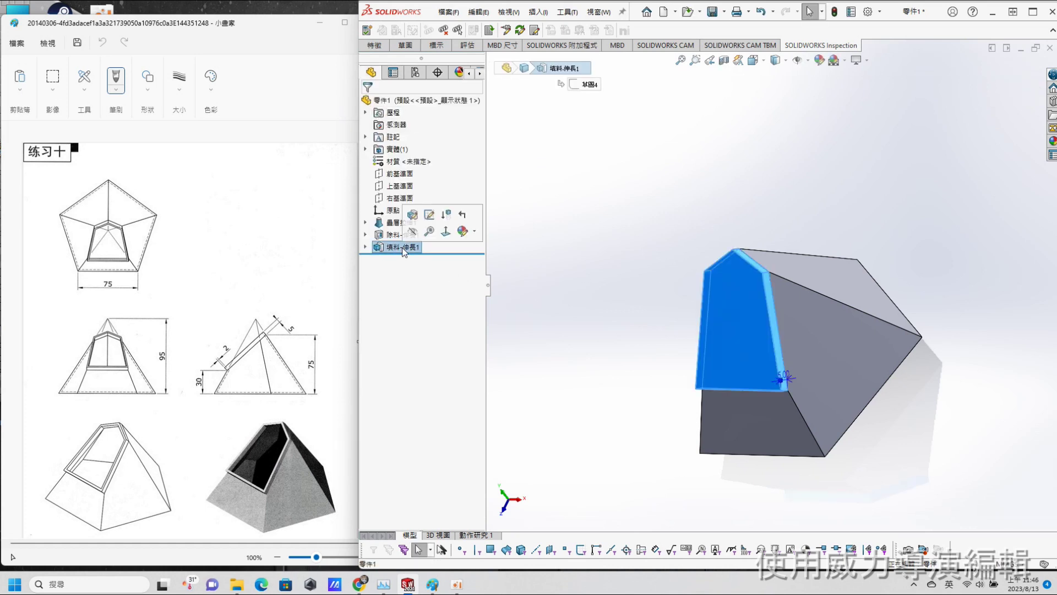
left_click(624, 169)
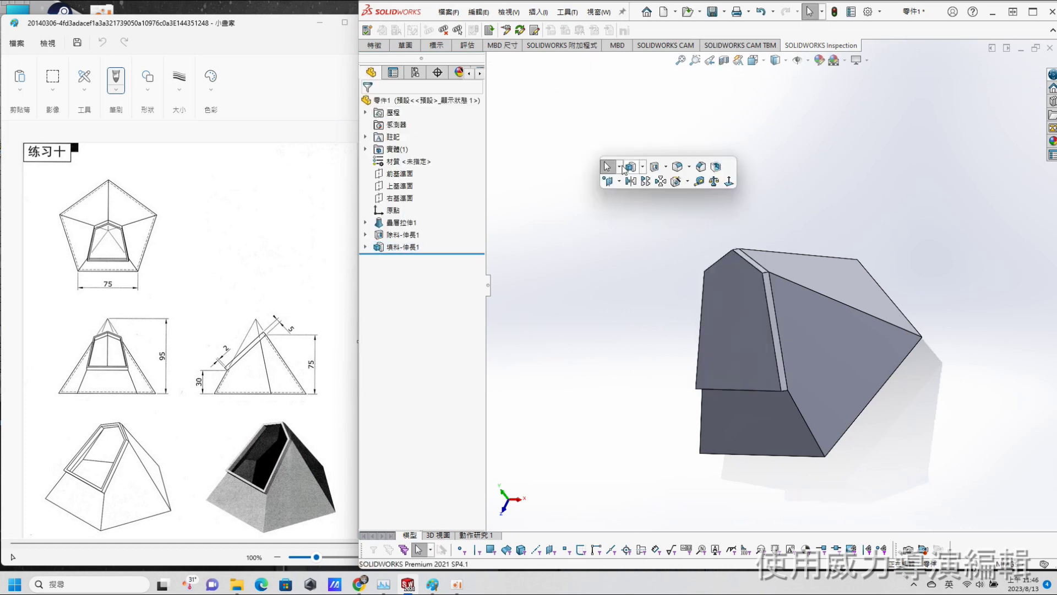
left_click(711, 171)
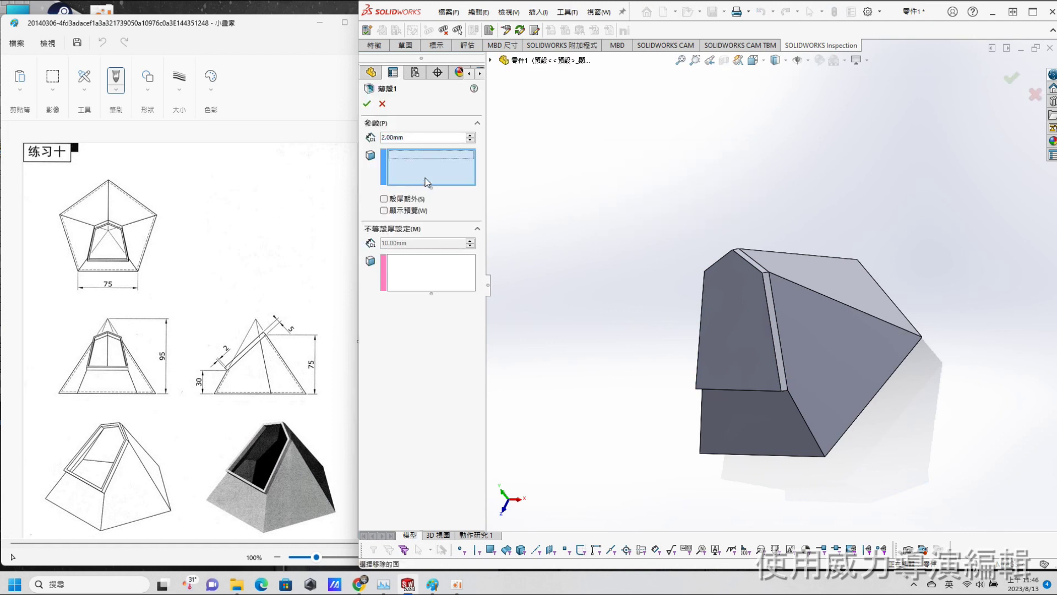
left_click(730, 359)
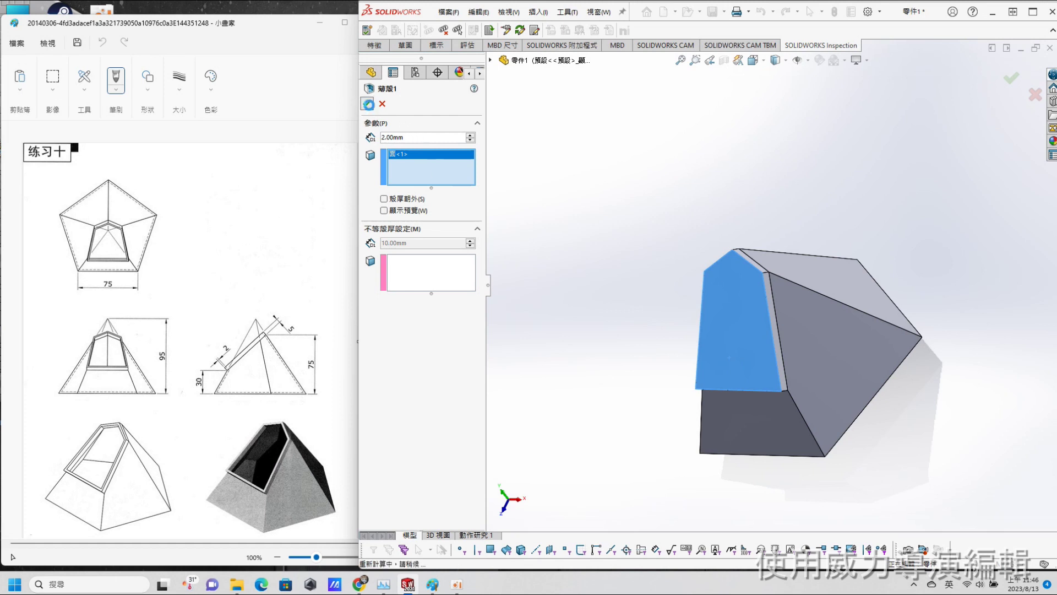
left_click(367, 104)
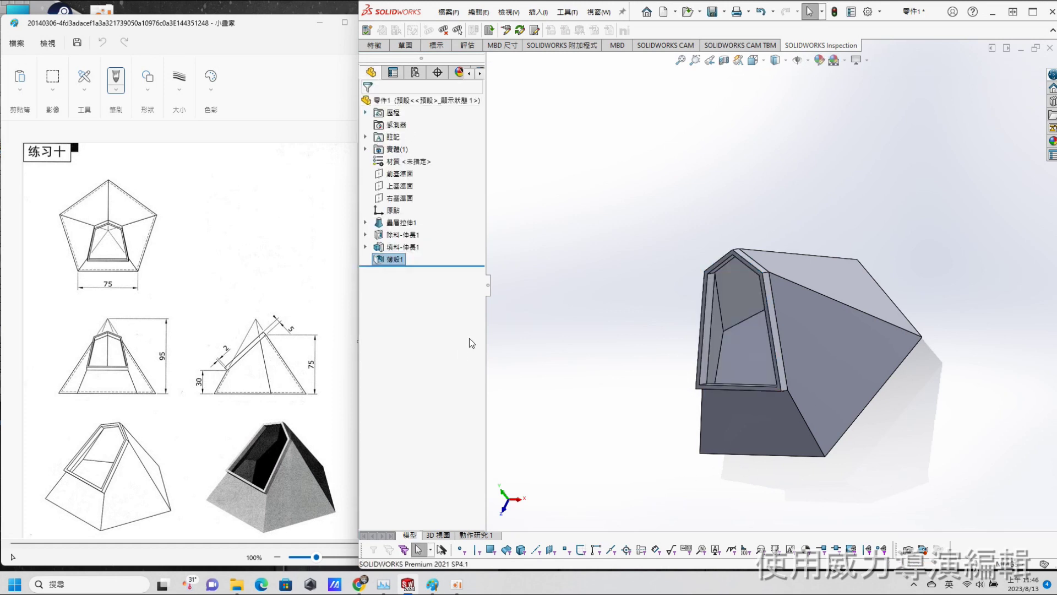
Step: Check Shell1 via Edit Feature and orbit to view the hollow interior
right_click(405, 268)
left_click(417, 238)
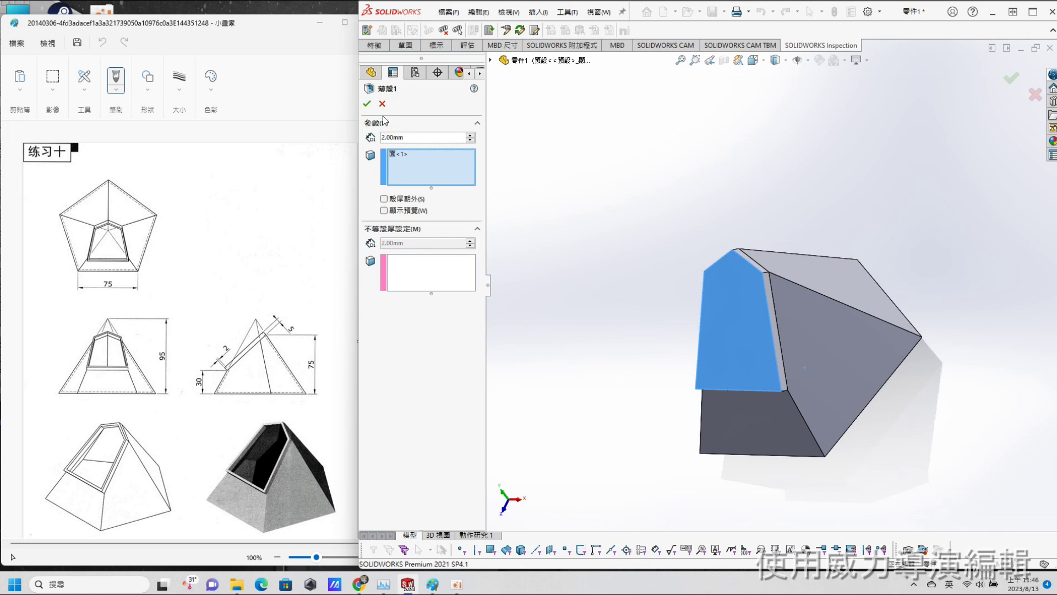
left_click(367, 104)
mouse_move(891, 451)
middle_mouse_down()
mouse_move(776, 391)
mouse_move(807, 406)
mouse_move(804, 420)
middle_mouse_up()
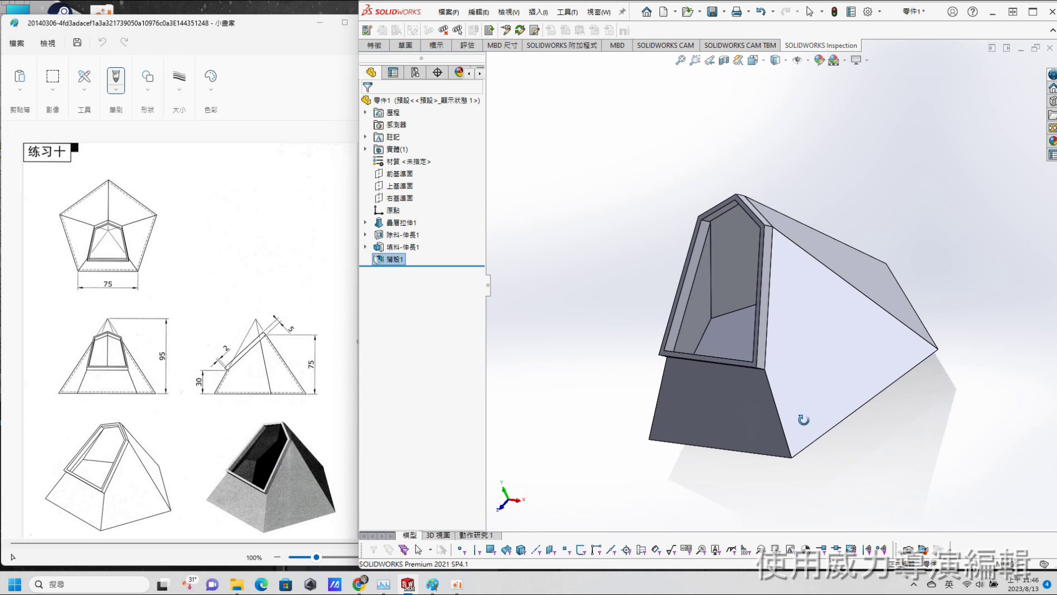
mouse_move(803, 420)
middle_mouse_down()
mouse_move(804, 397)
mouse_move(859, 403)
mouse_move(838, 300)
mouse_move(848, 317)
mouse_move(850, 307)
mouse_move(849, 335)
mouse_move(698, 360)
middle_mouse_up()
middle_click_drag(762, 348, 759, 325)
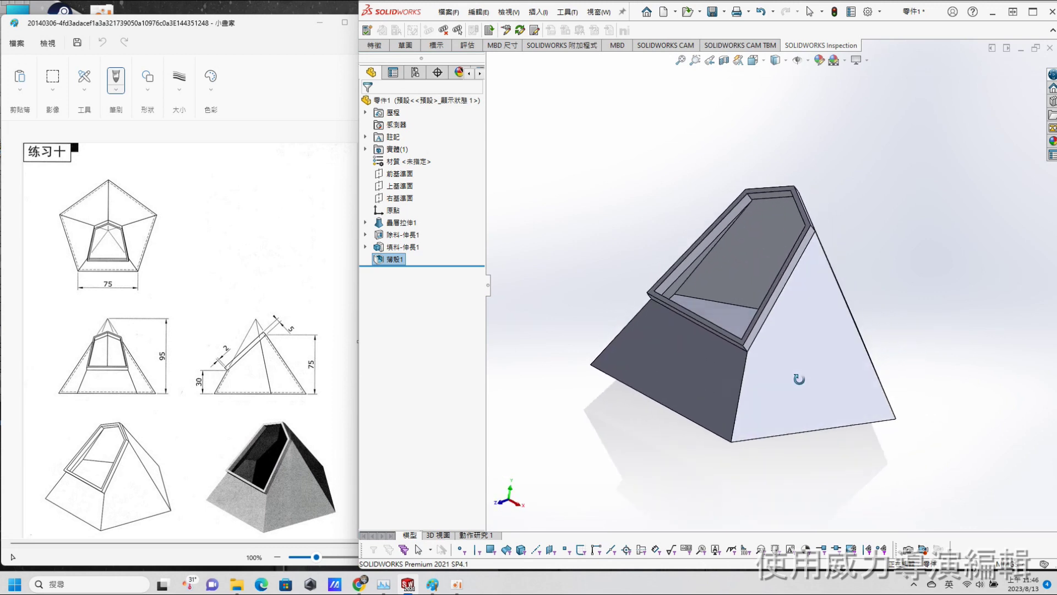
left_click(763, 327)
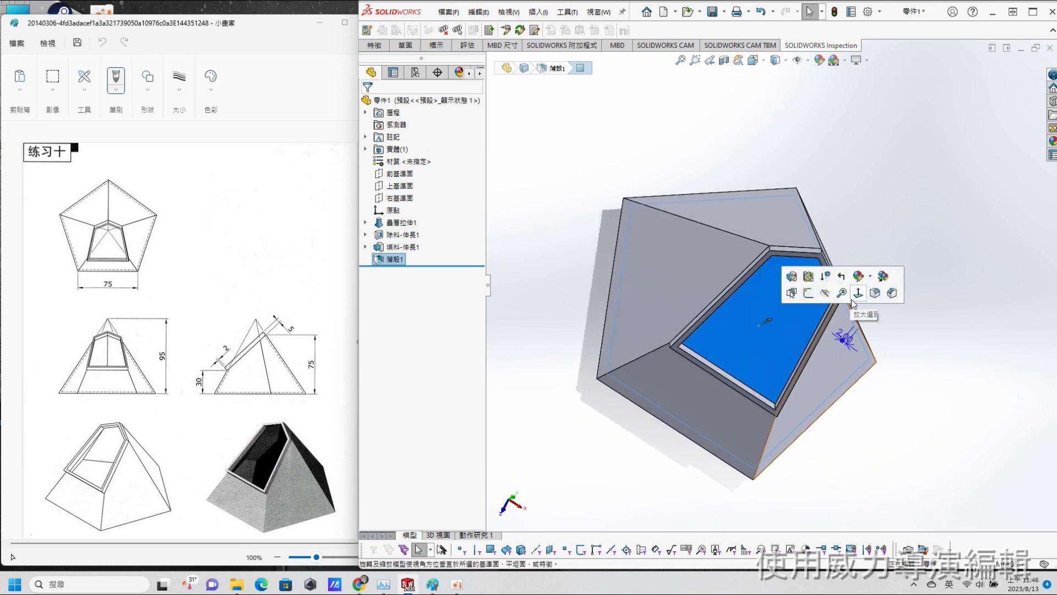
left_click(858, 293)
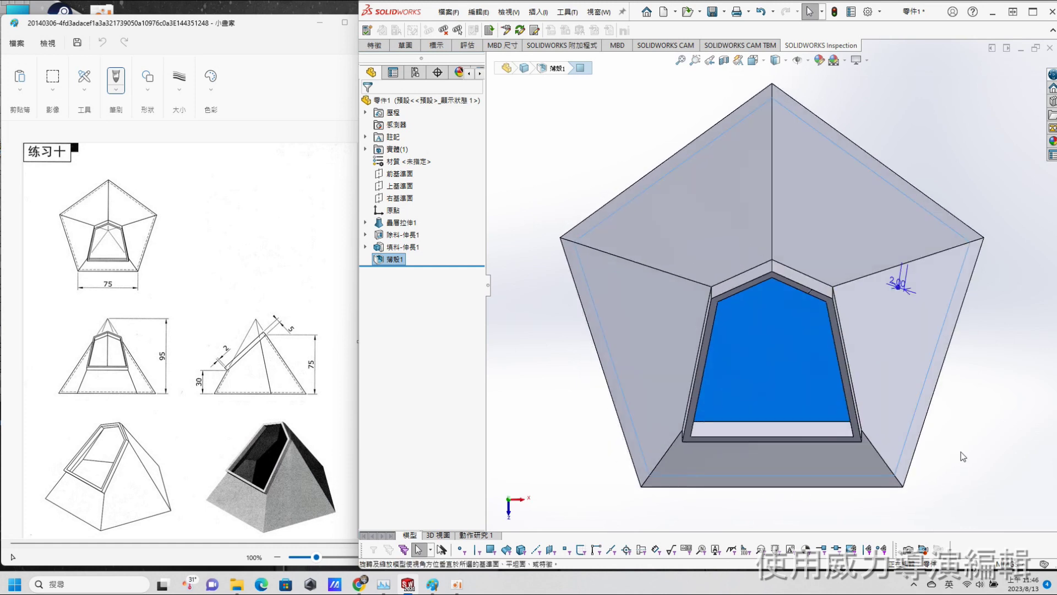
left_click(960, 451)
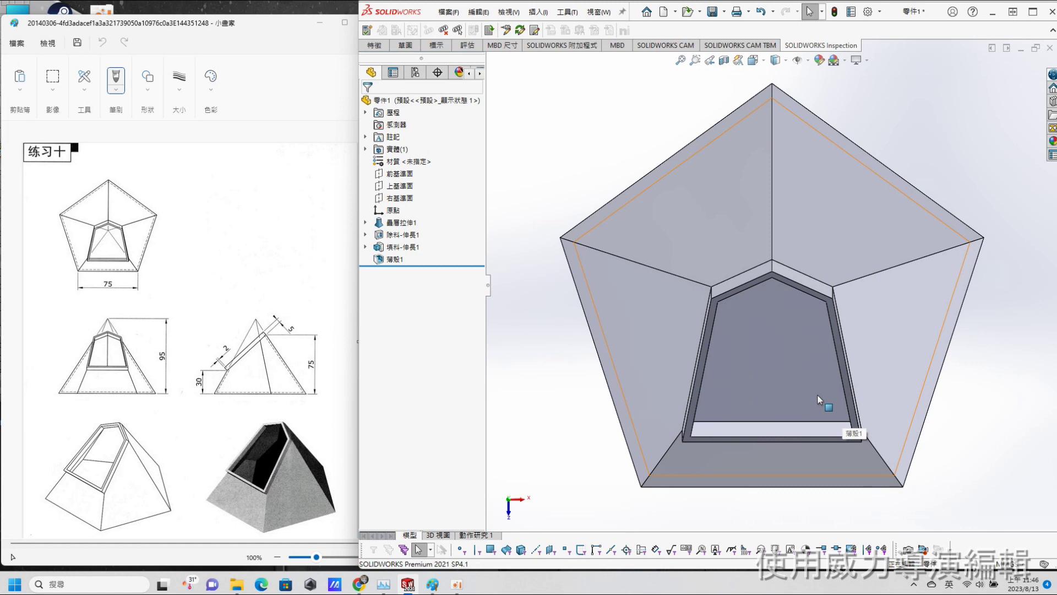
key("f")
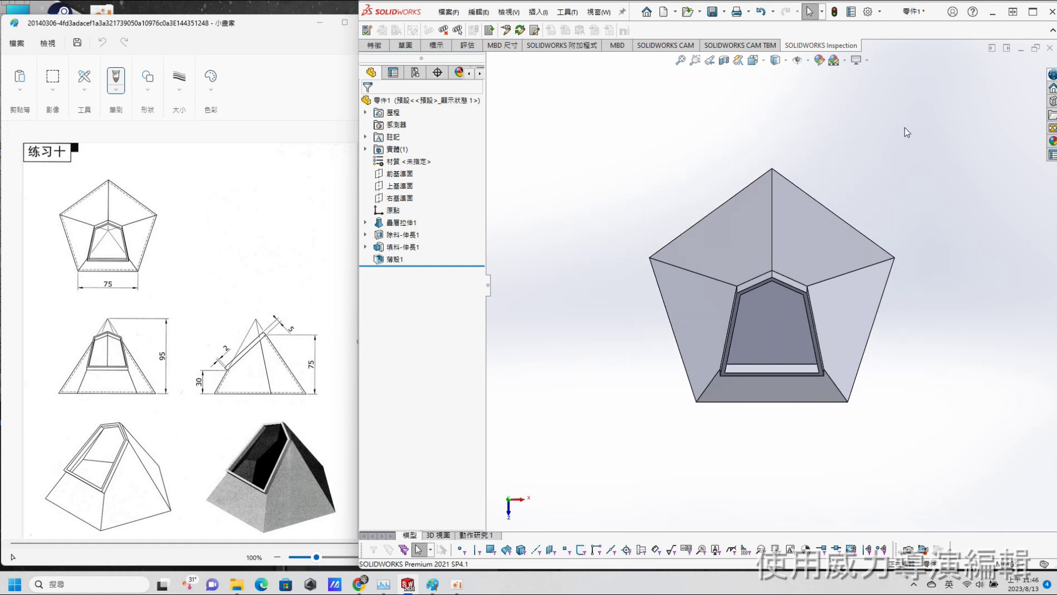
Step: Save the part as 零件1 in Youtube video > 2023-08-13 > SW
key("ctrl+s")
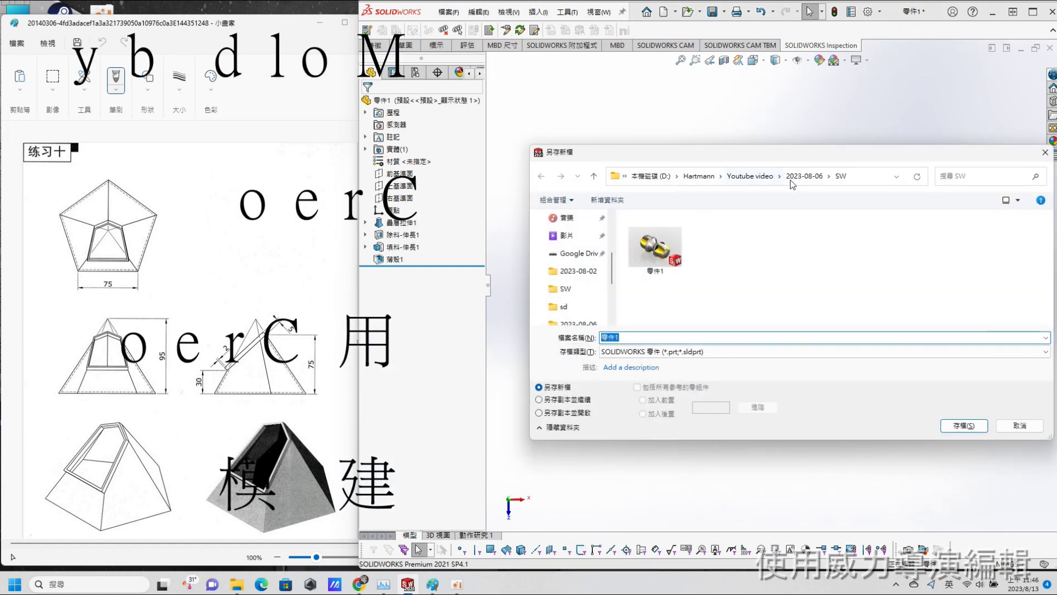
left_click(751, 176)
left_click(676, 303)
double_click(677, 304)
double_click(658, 263)
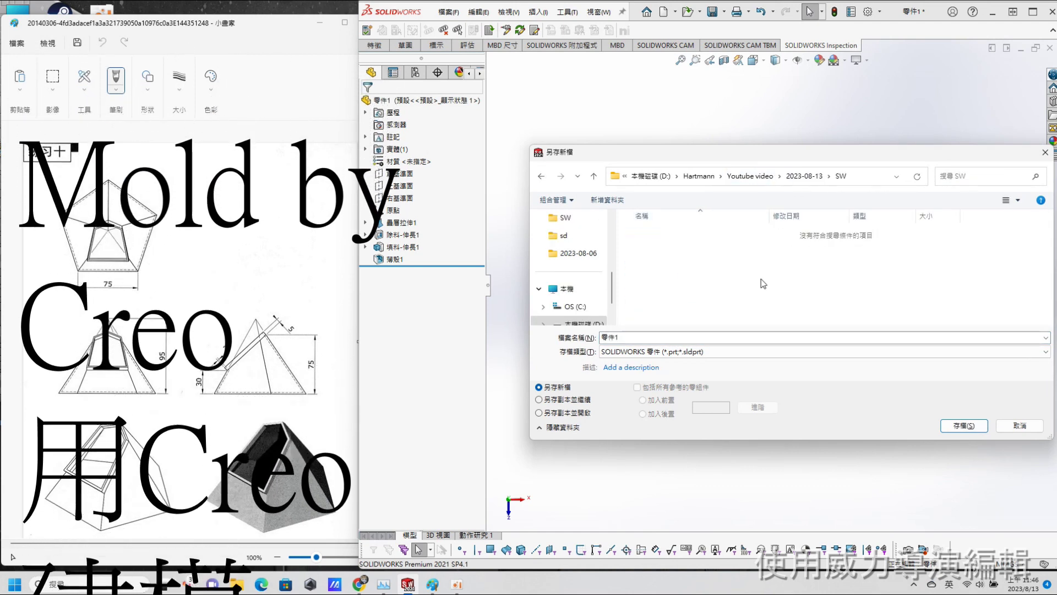
key("Return")
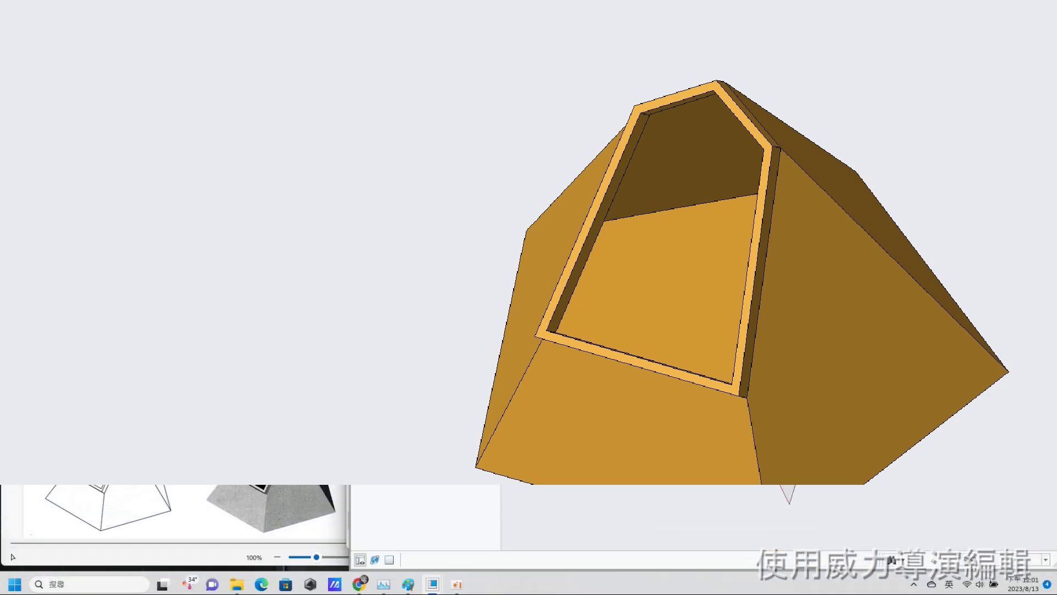
Step: Start a Blend feature with its first section sketched on the TOP plane
left_click(654, 87)
left_click(646, 96)
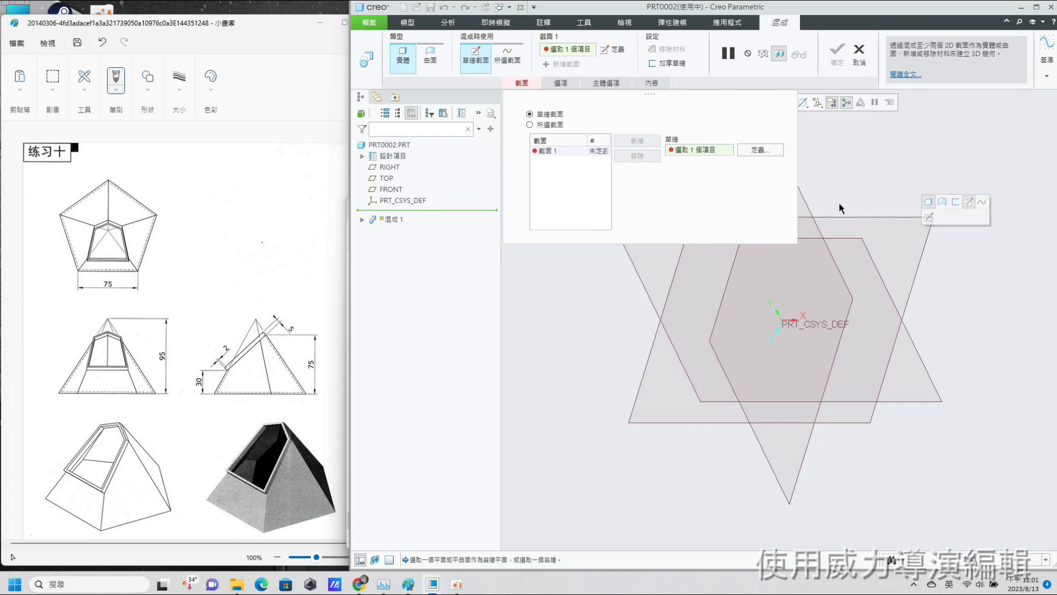
left_click(762, 151)
left_click(911, 292)
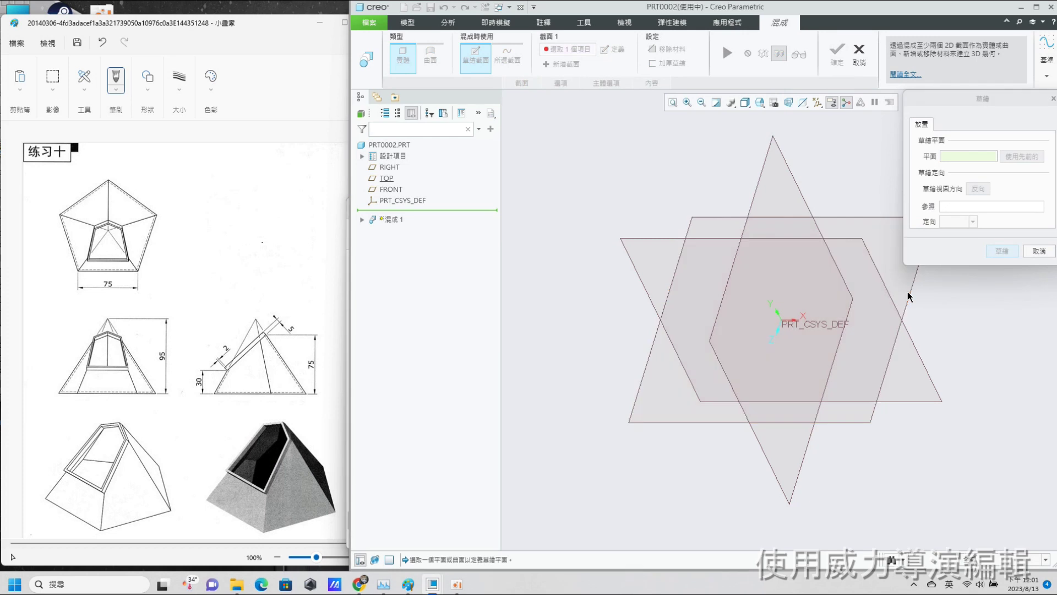
left_click(999, 254)
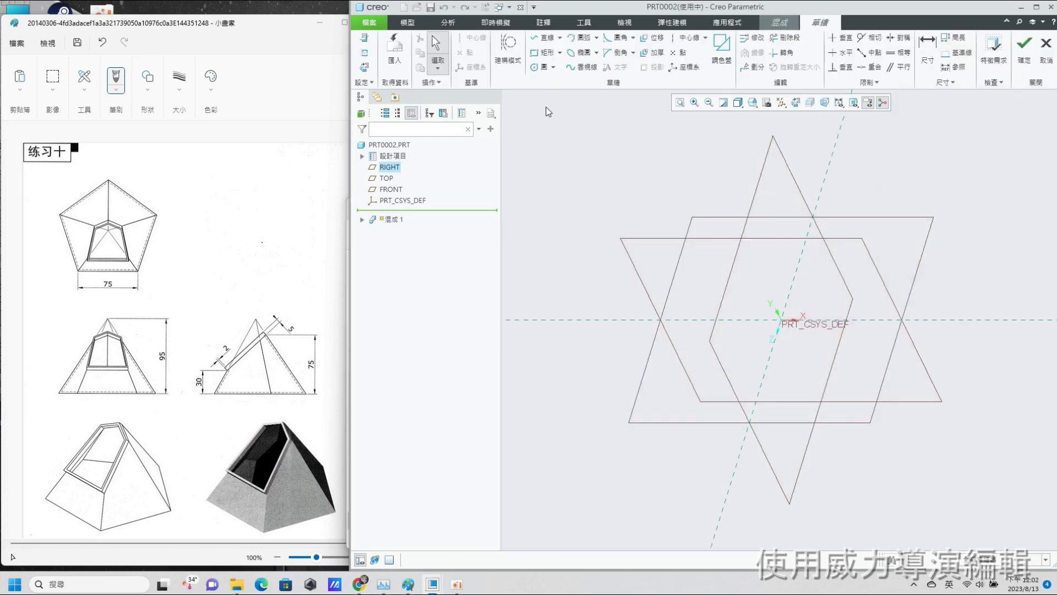
Step: Orient to Sketch View and place a 5-sided pentagon from the sketch Palette
left_click(363, 69)
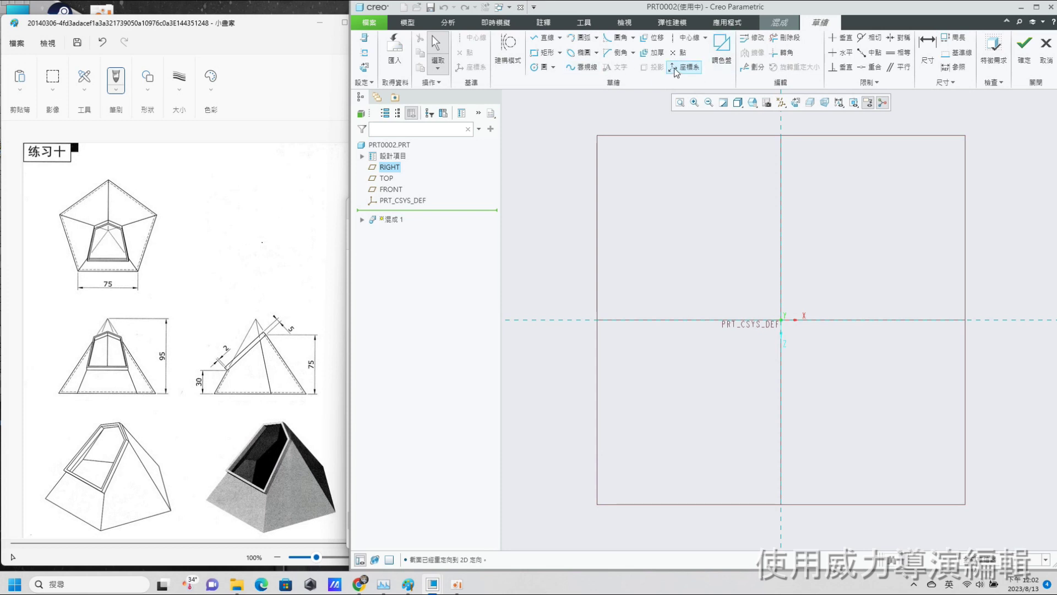
left_click(722, 59)
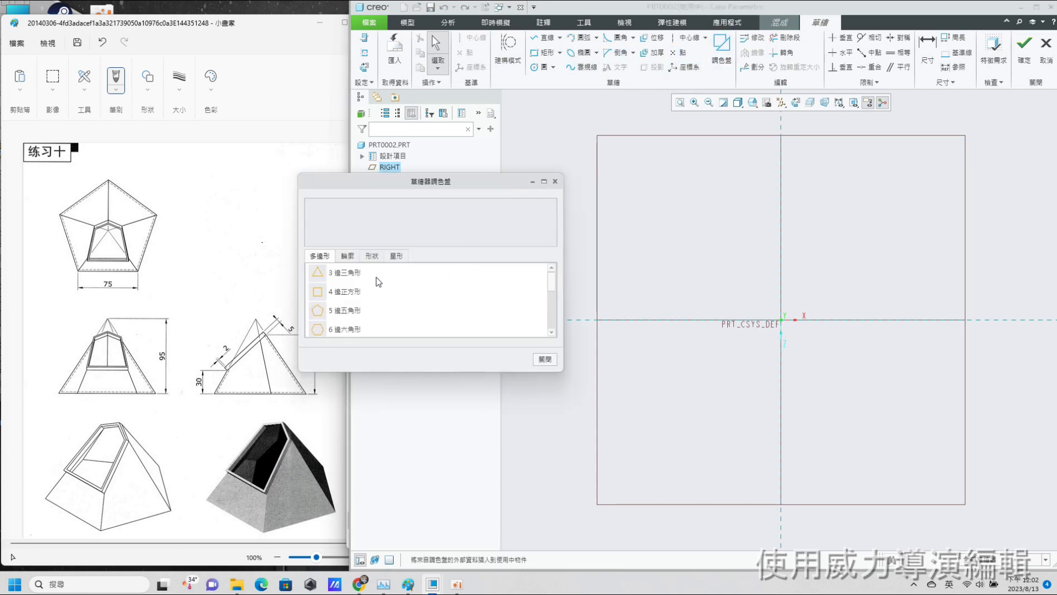
left_click(316, 317)
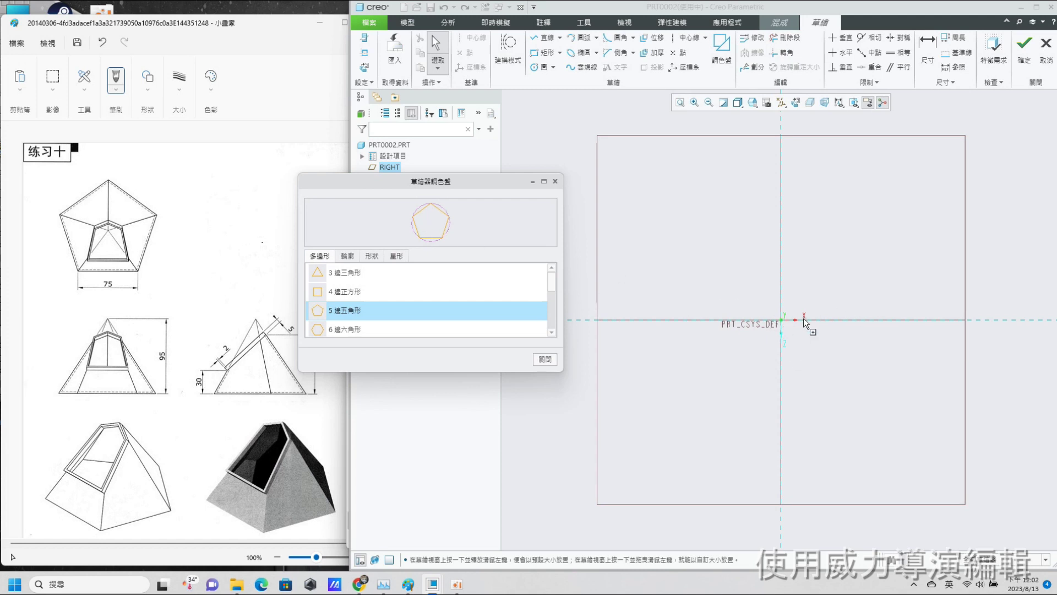
left_click(824, 275)
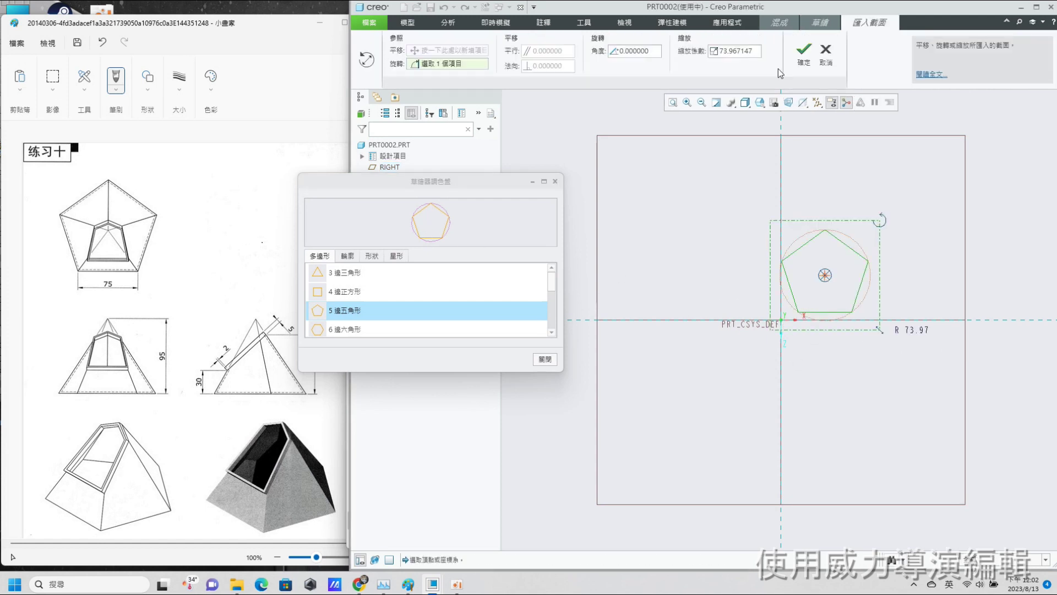
left_click(545, 359)
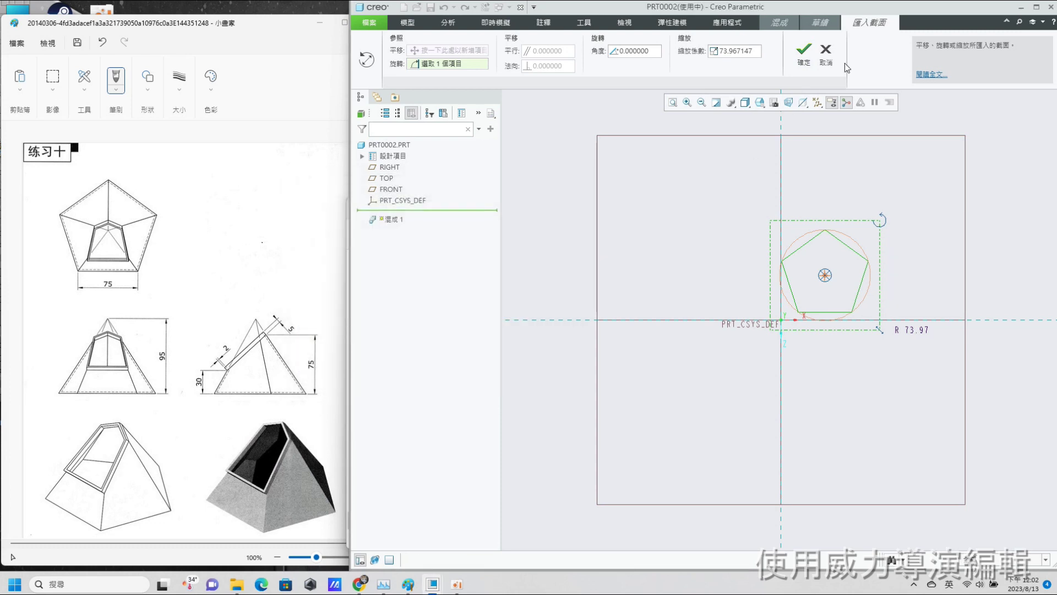
left_click(804, 51)
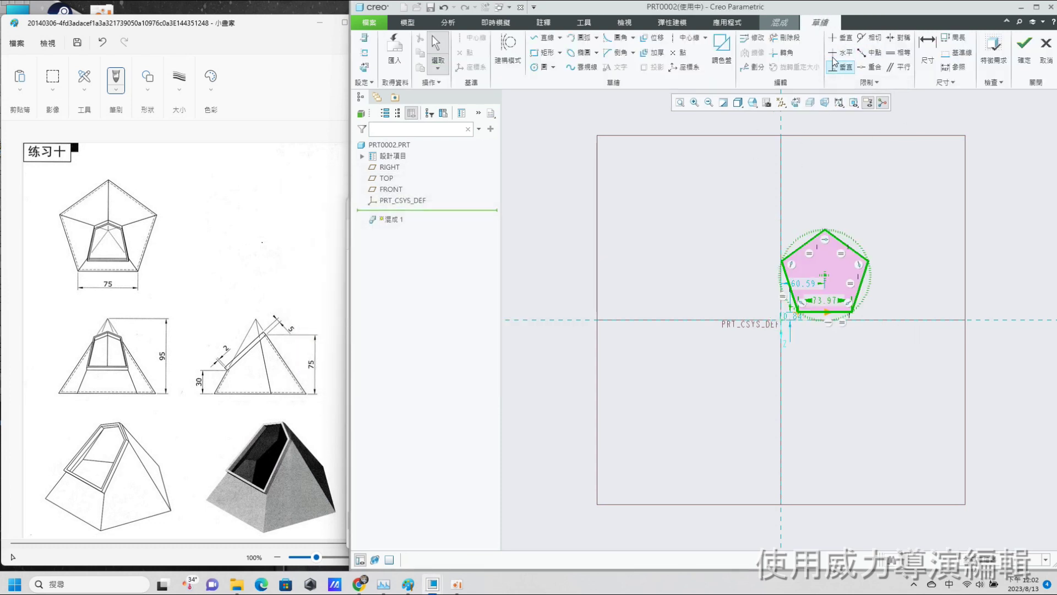
Step: Make the pentagon's centre coincident with both references, set its side to 75, and finish the section
left_click(873, 67)
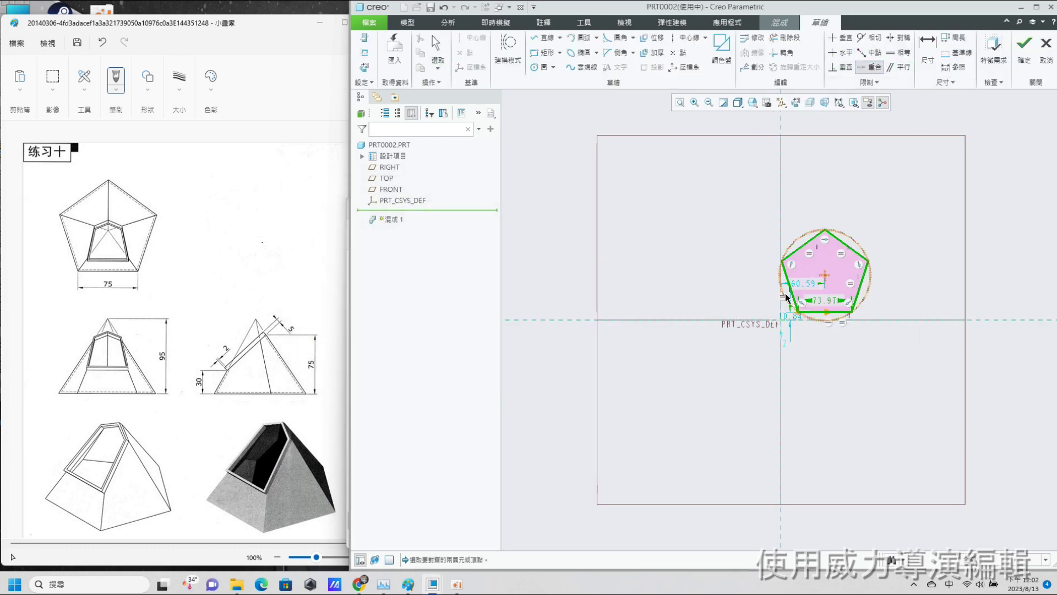
left_click(782, 212)
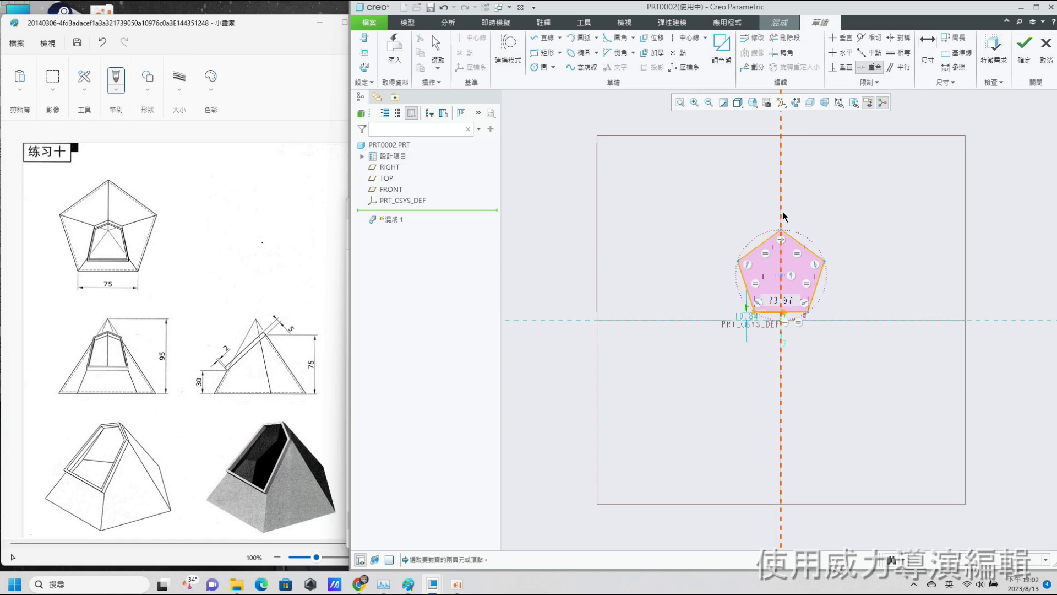
left_click(871, 320)
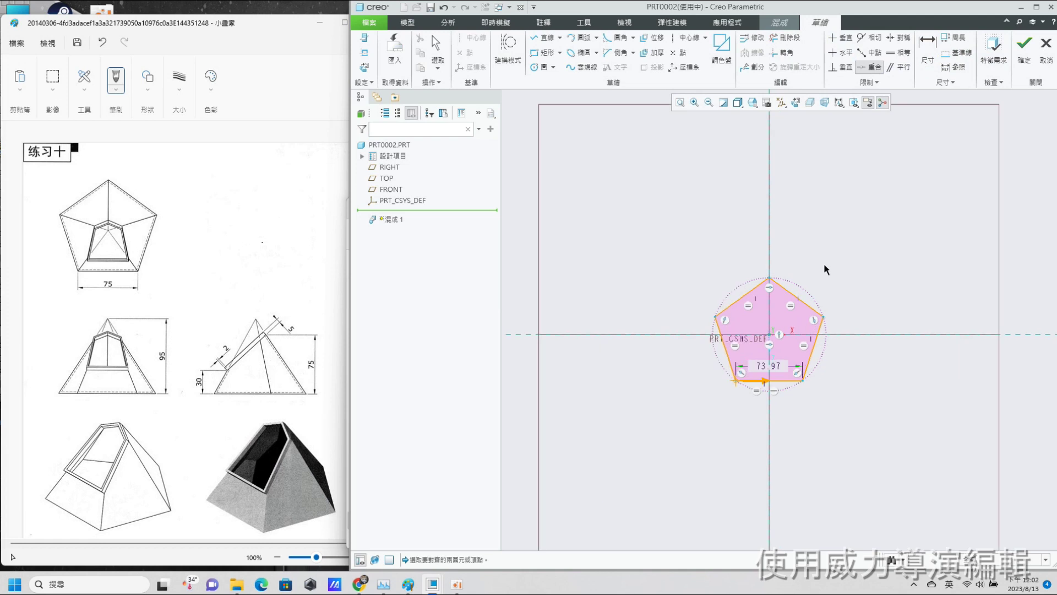
scroll(820, 269, "down", 3)
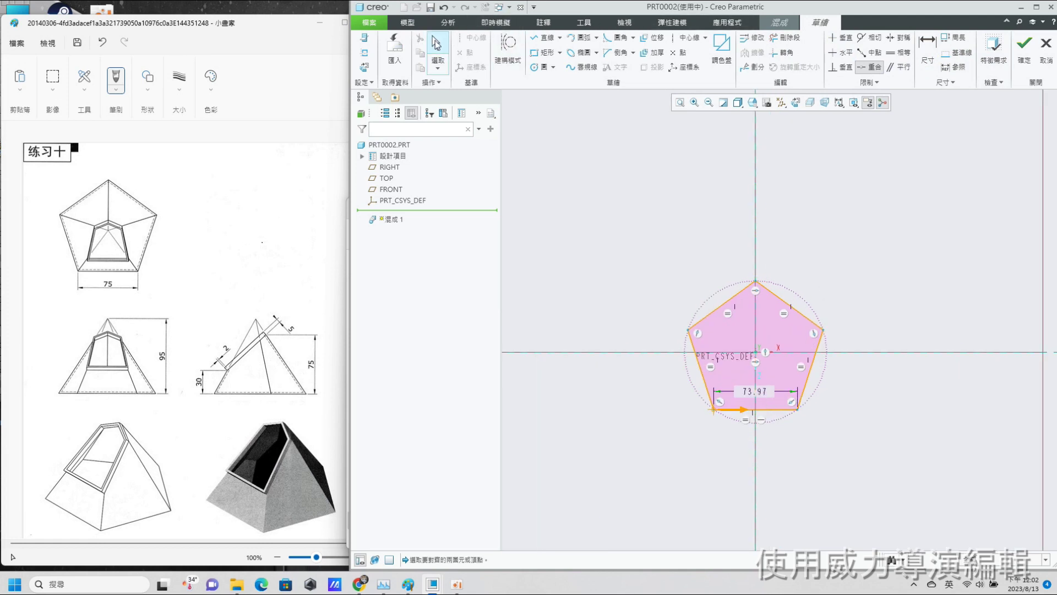
middle_click(622, 171)
double_click(791, 389)
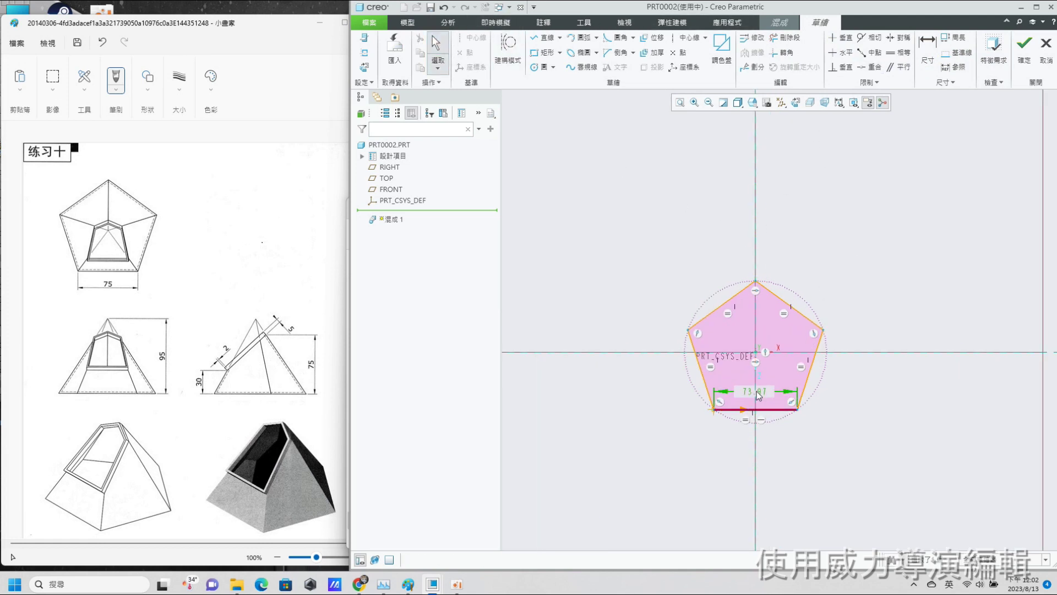
type("75")
key("Return")
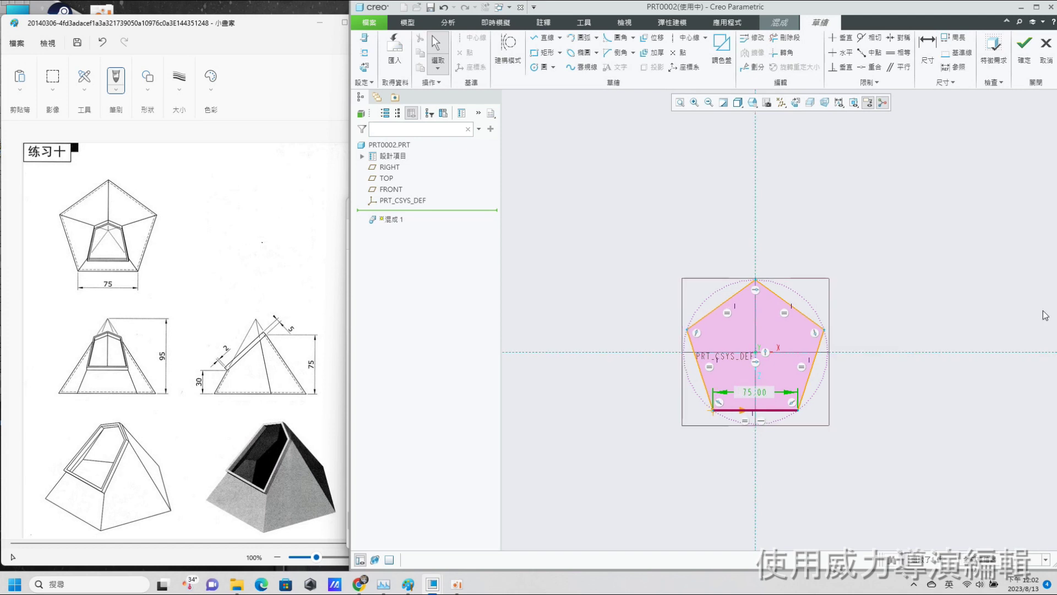
left_click(918, 213)
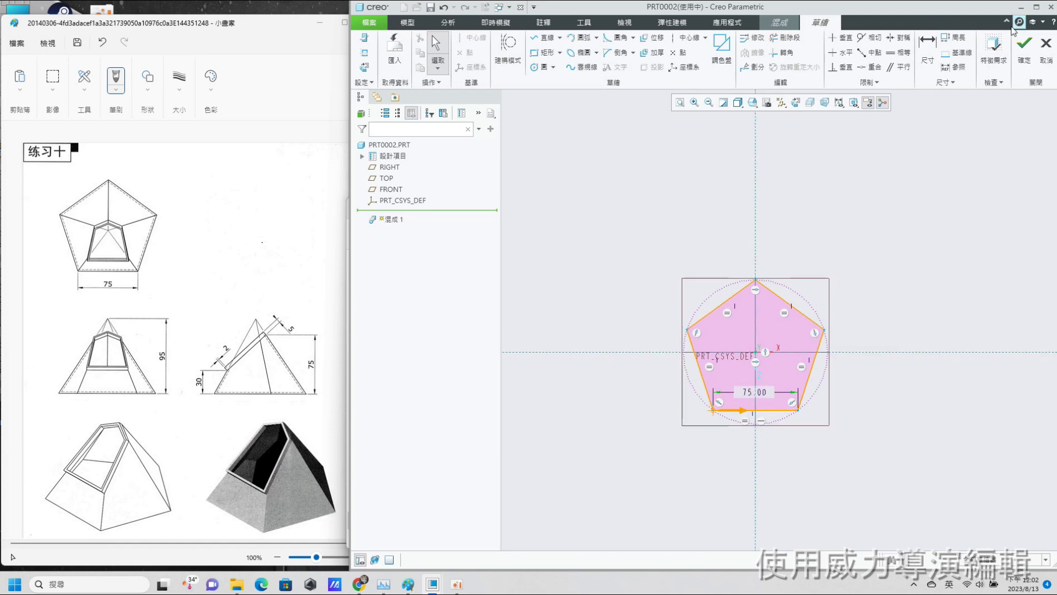
left_click(1024, 44)
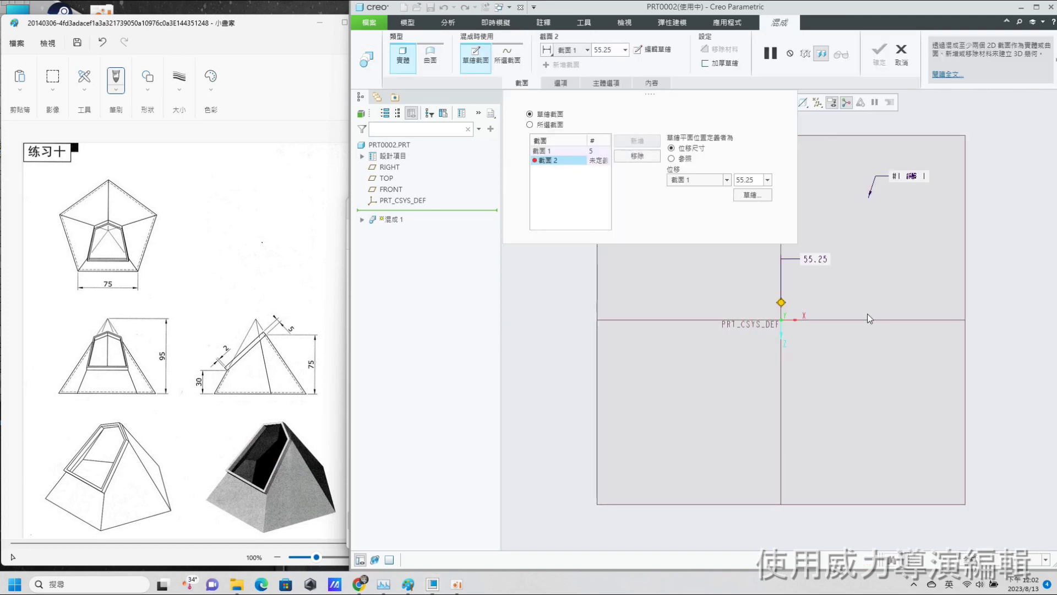
Step: Change the second blend section's offset from 55.25 to 95
scroll(867, 312, "down", 2)
scroll(825, 239, "down", 1)
scroll(825, 239, "down", 1)
double_click(754, 179)
middle_click_drag(866, 337, 846, 279)
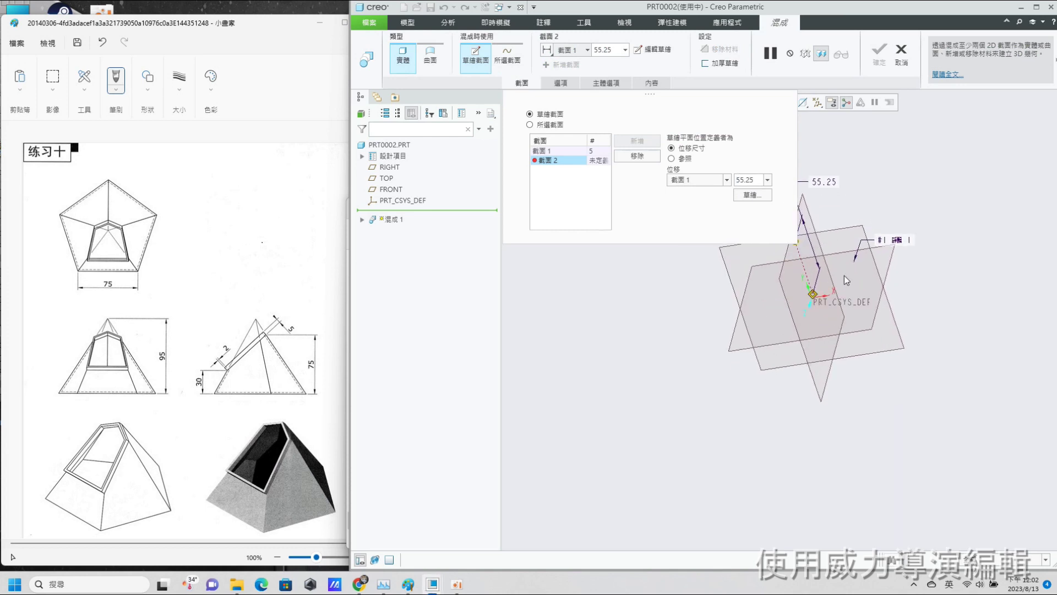
double_click(756, 180)
type("9")
key("Return")
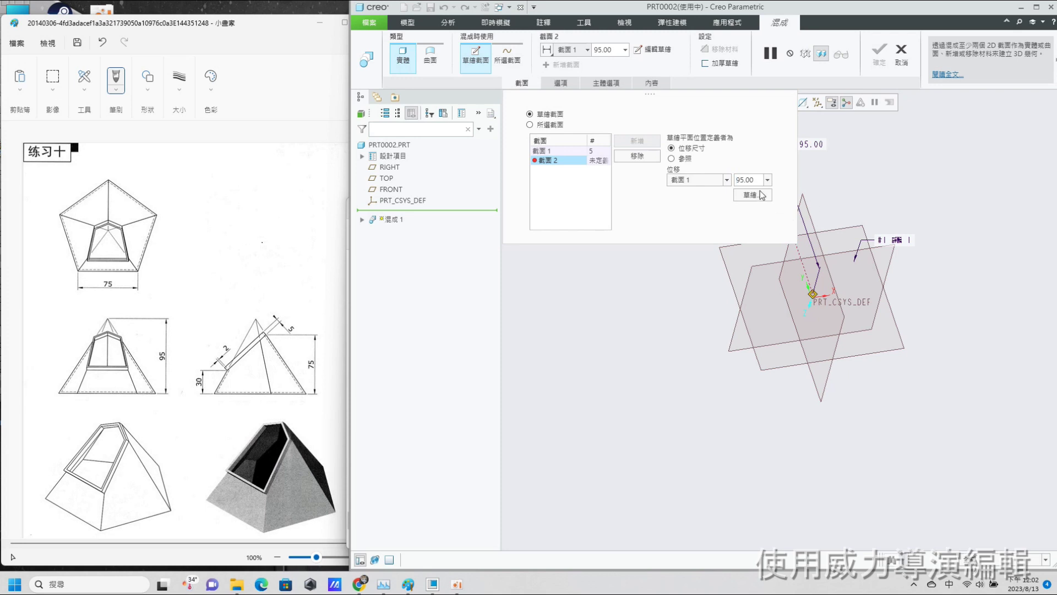
Step: Sketch a single point at the origin as section 2 and complete the pyramid blend
left_click(760, 193)
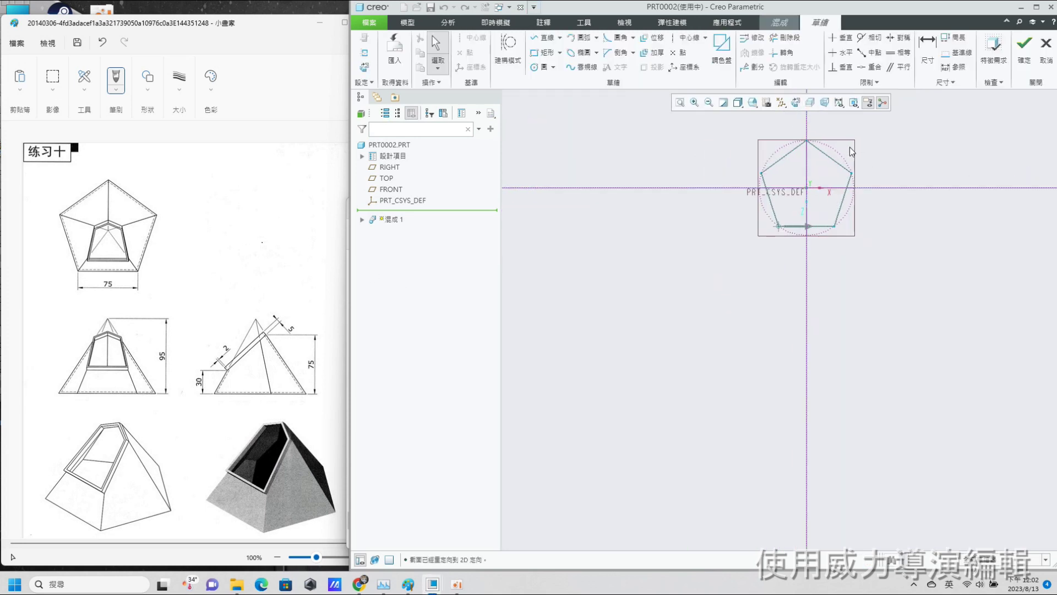
left_click(671, 55)
left_click(713, 366)
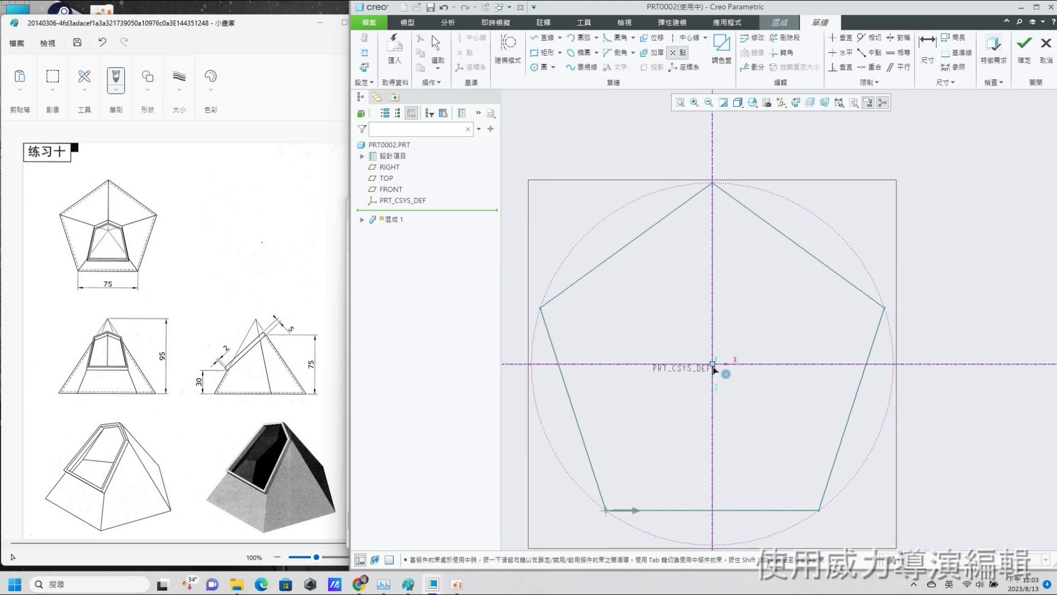
left_click(1024, 44)
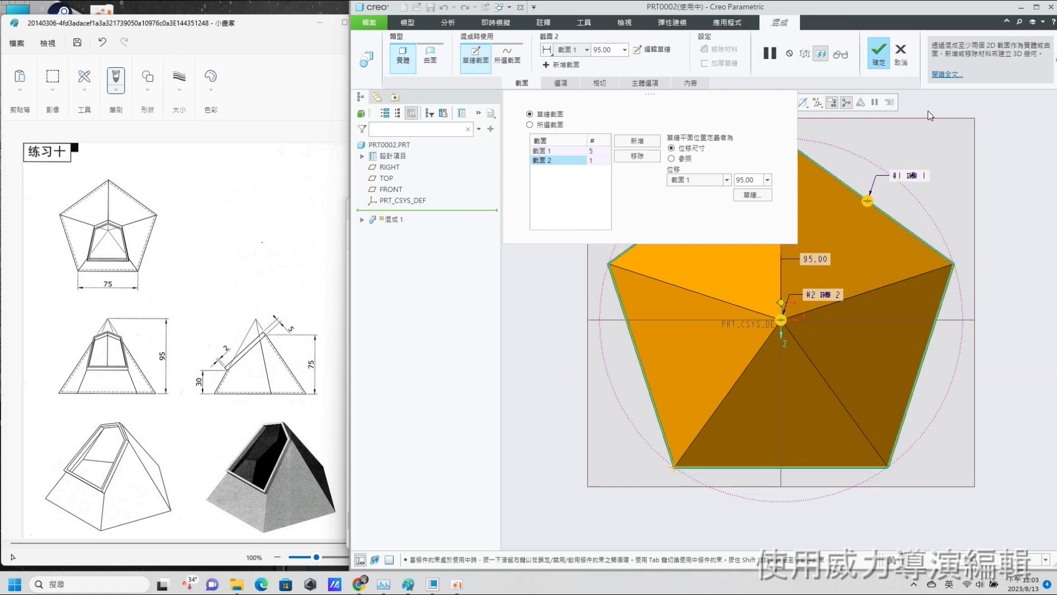
left_click(876, 52)
mouse_move(771, 298)
middle_mouse_down()
mouse_move(901, 319)
mouse_move(861, 310)
middle_mouse_up()
scroll(901, 320, "up", 2)
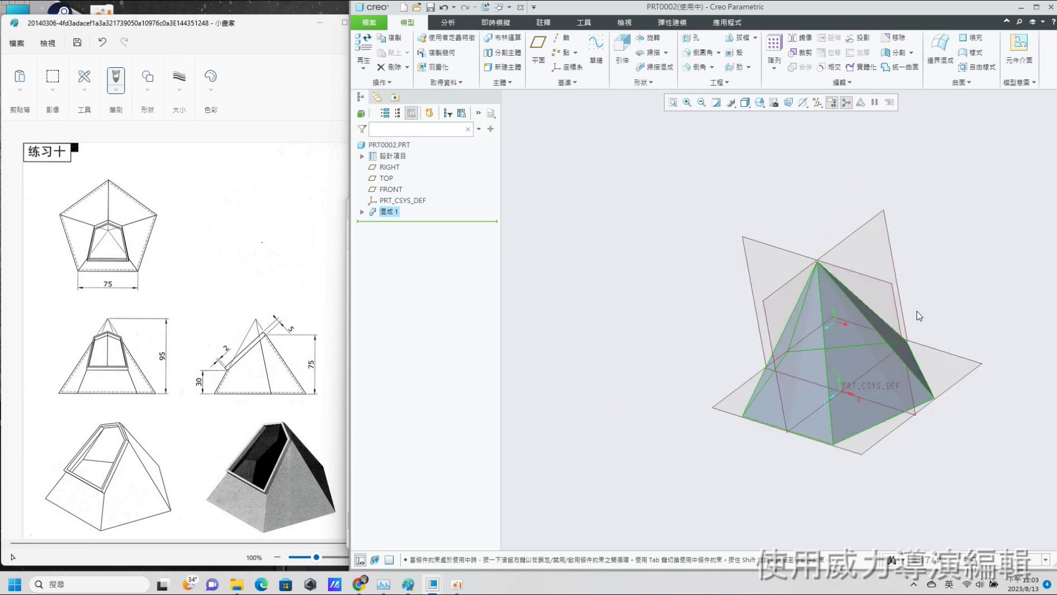
Step: Start an extrude sketch on the RIGHT datum plane, referencing the pyramid surface and right edge
left_click(623, 52)
left_click(875, 217)
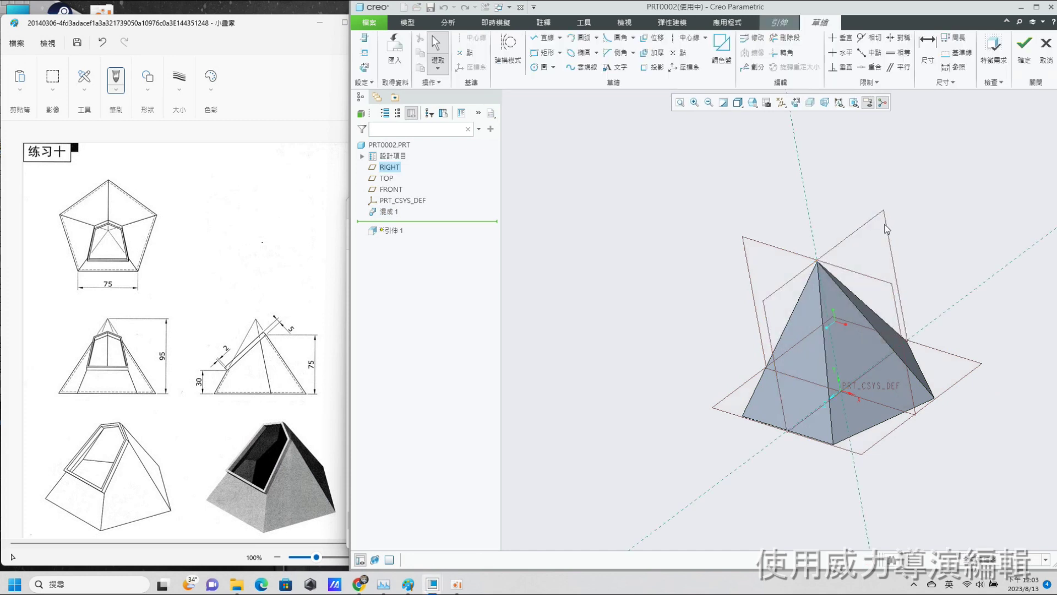
left_click(363, 66)
left_click(364, 52)
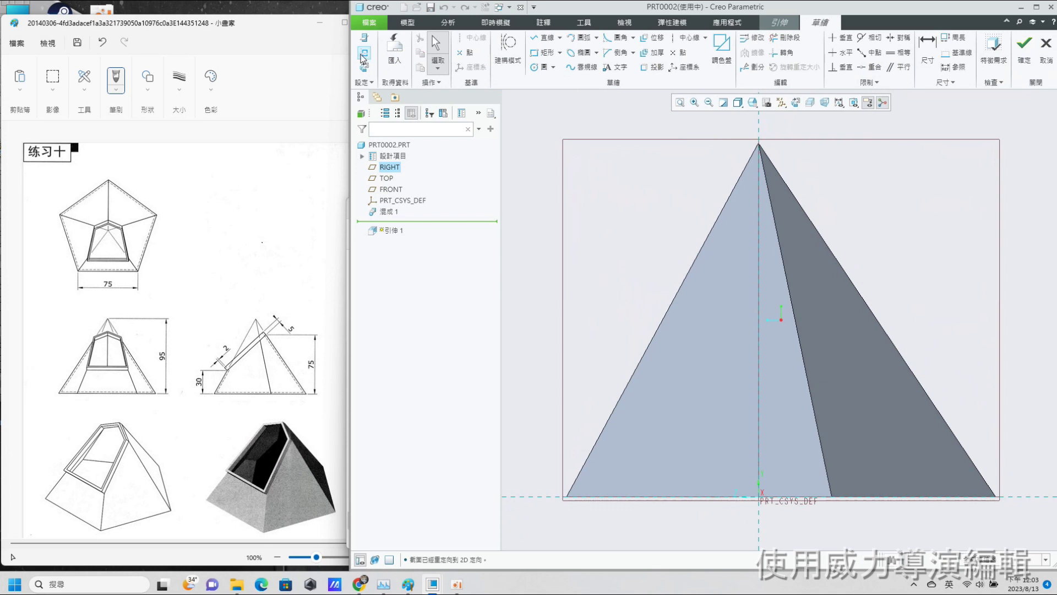
left_click(679, 295)
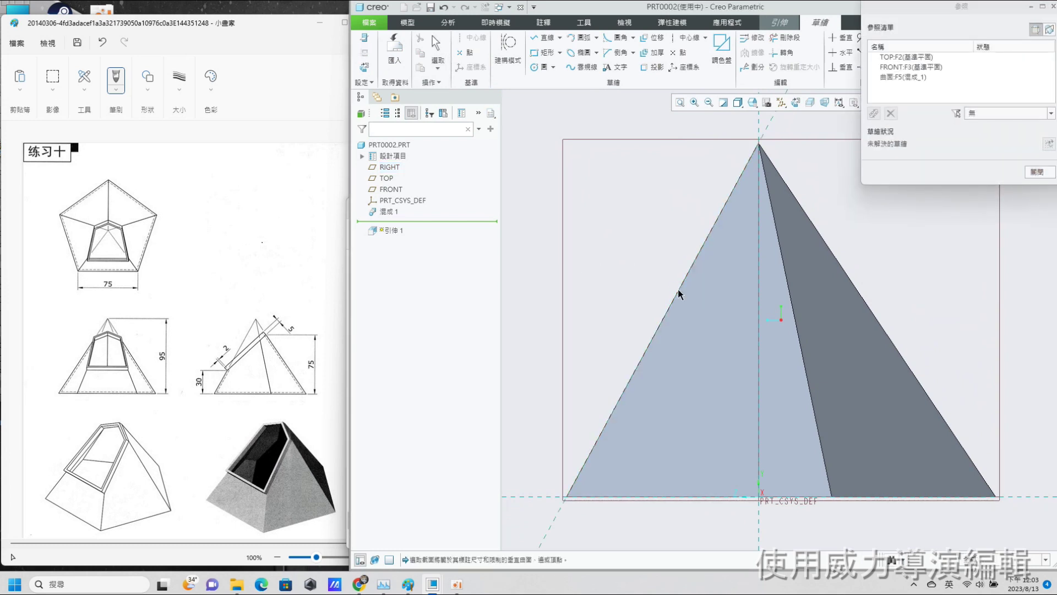
left_click(857, 289)
left_click(1037, 171)
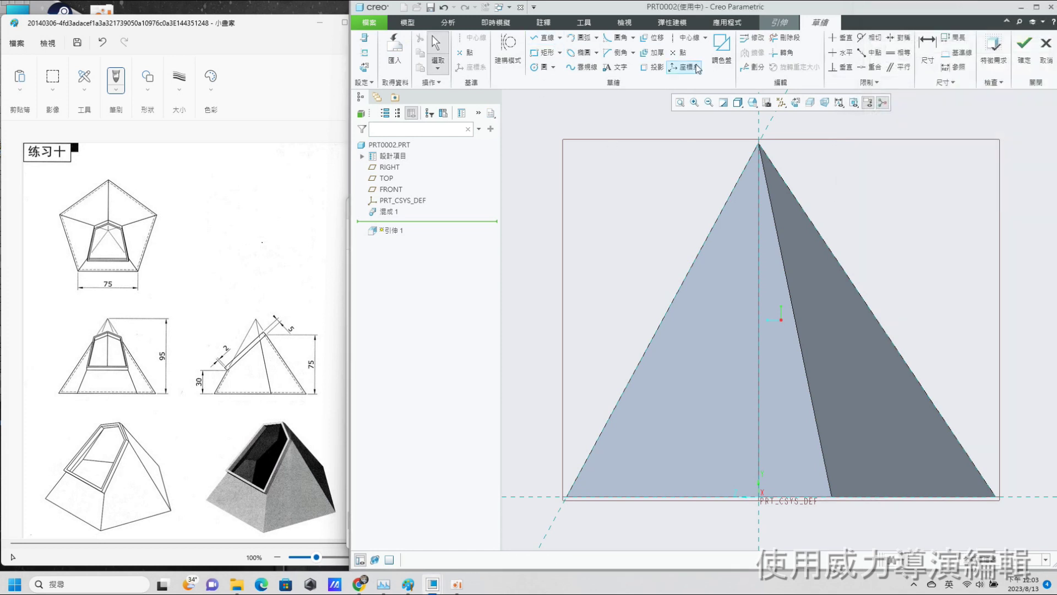
Step: Project the pyramid's left and right edges into the sketch
left_click(652, 67)
left_click(730, 194)
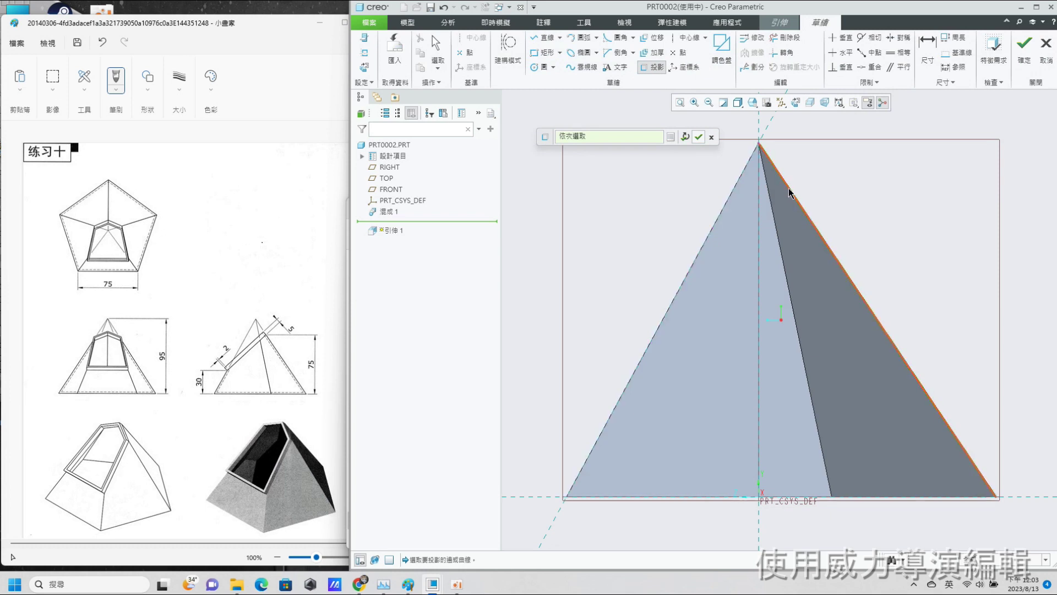
left_click(715, 222)
left_click(697, 138)
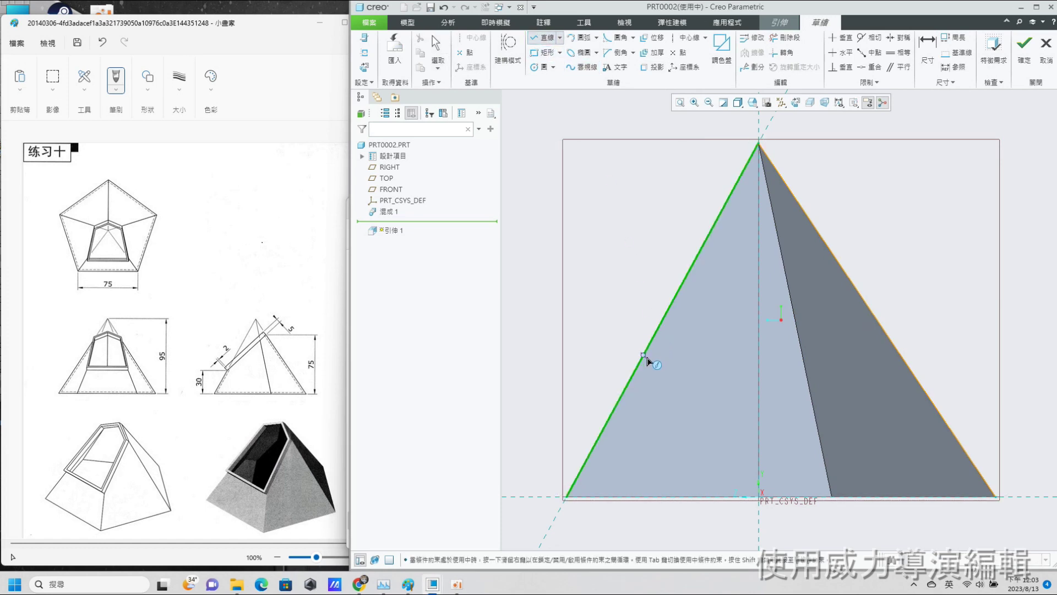
Step: Draw a slanted cut line between the pyramid's edges and trim the edges below it into corners
left_click(636, 370)
left_click(842, 269)
middle_click(897, 220)
left_click(783, 53)
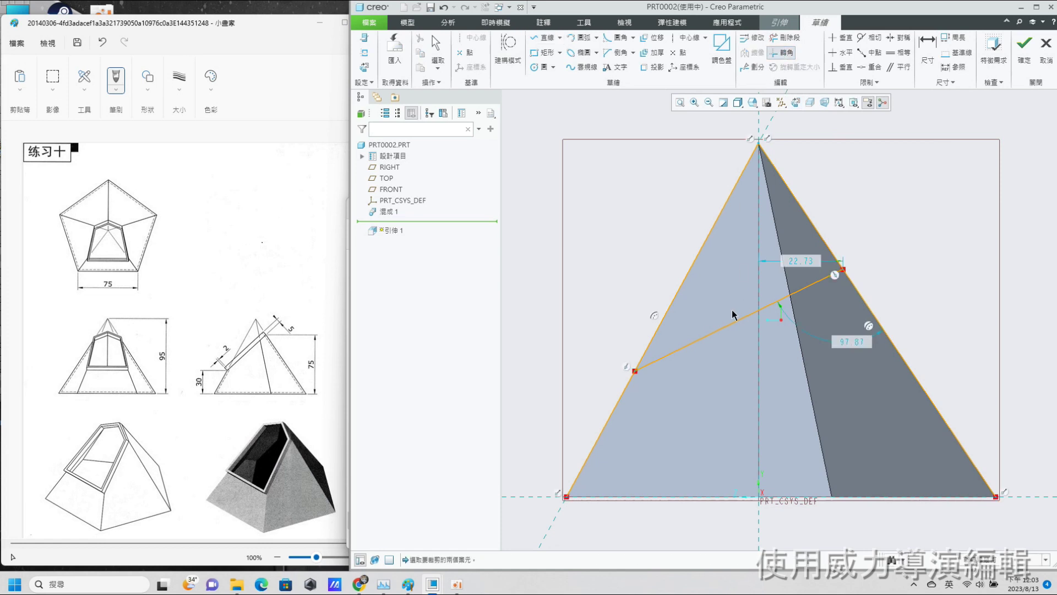
left_click(710, 334)
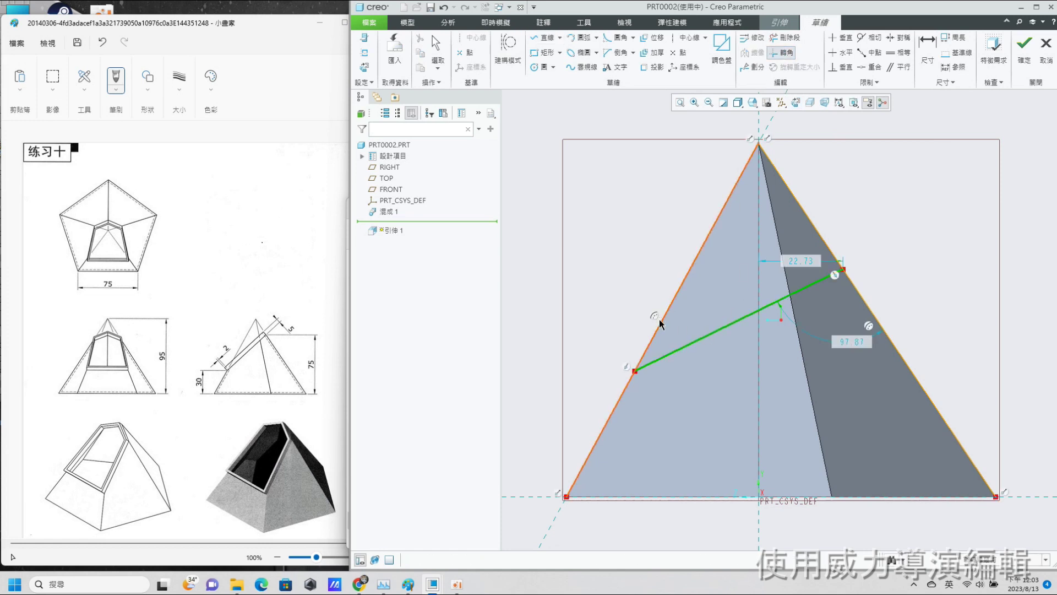
left_click(660, 319)
left_click(832, 254)
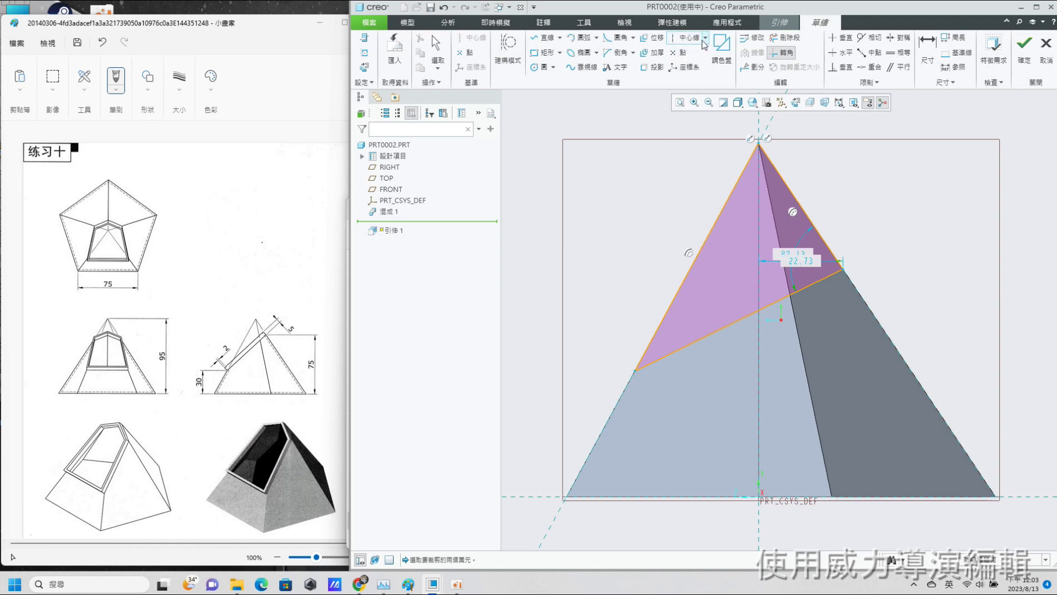
Step: Dimension the cut line's ends at 30 and 75 above the base and finish the sketch
left_click(925, 47)
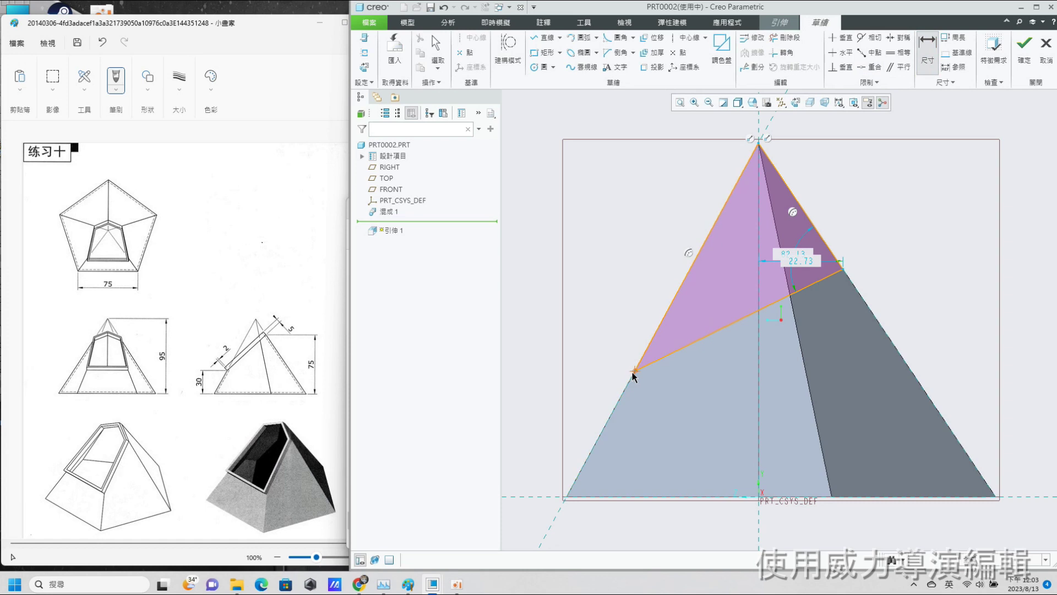
left_click(527, 494)
middle_click(532, 439)
type("30")
key("Return")
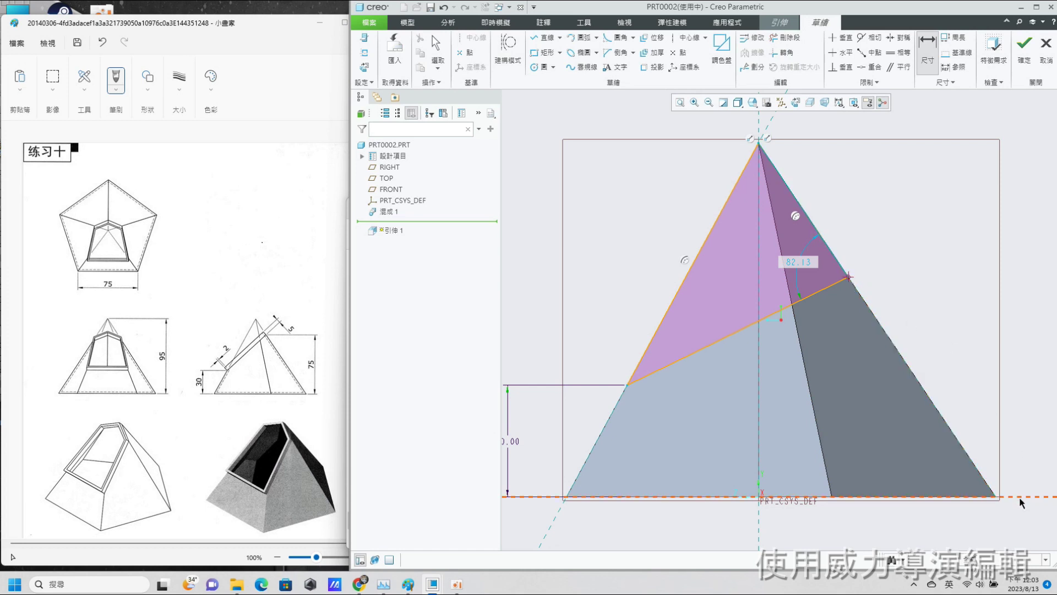
middle_click(988, 366)
type("75")
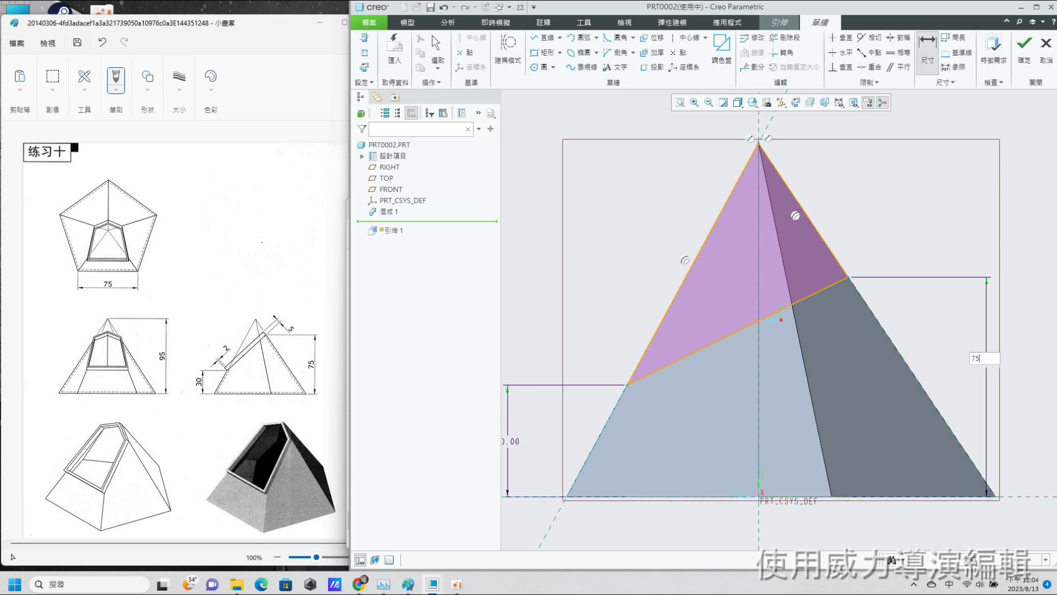
key("Return")
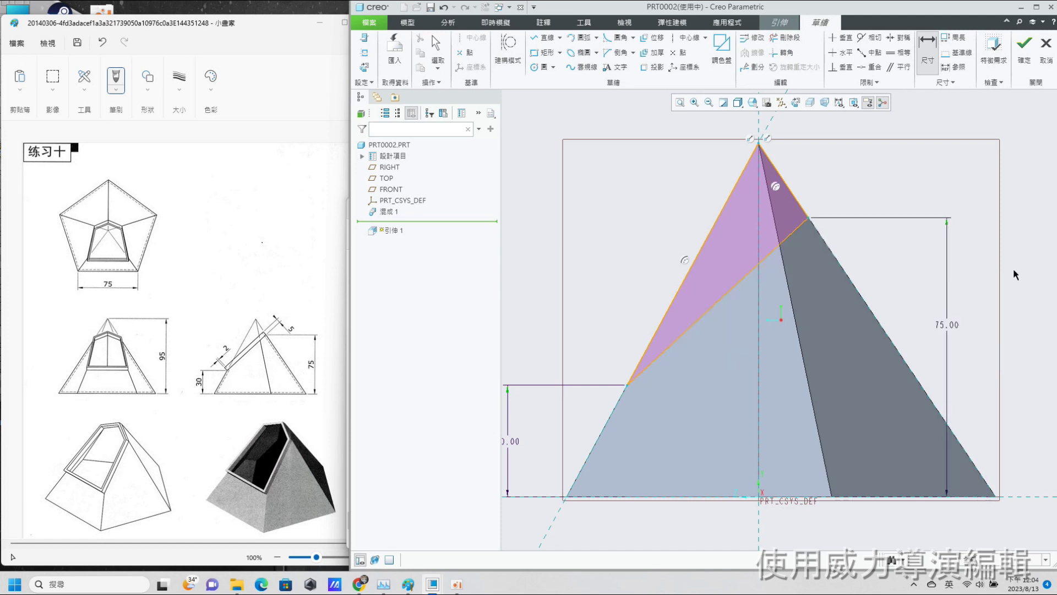
left_click(1022, 51)
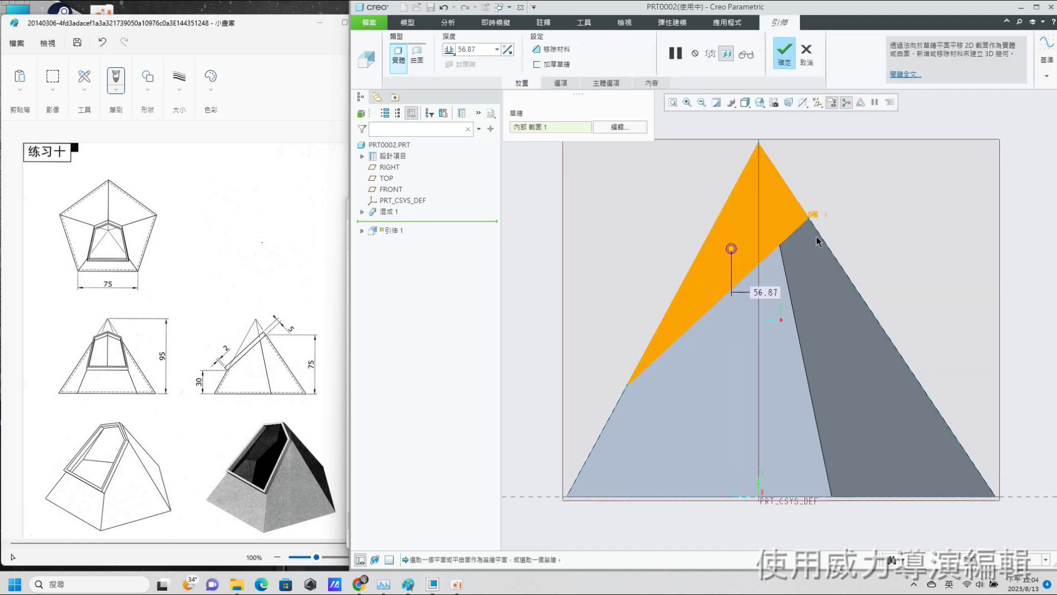
Step: Make the extrusion a remove-material cut, Through All on both sides
left_click(549, 49)
left_click(449, 49)
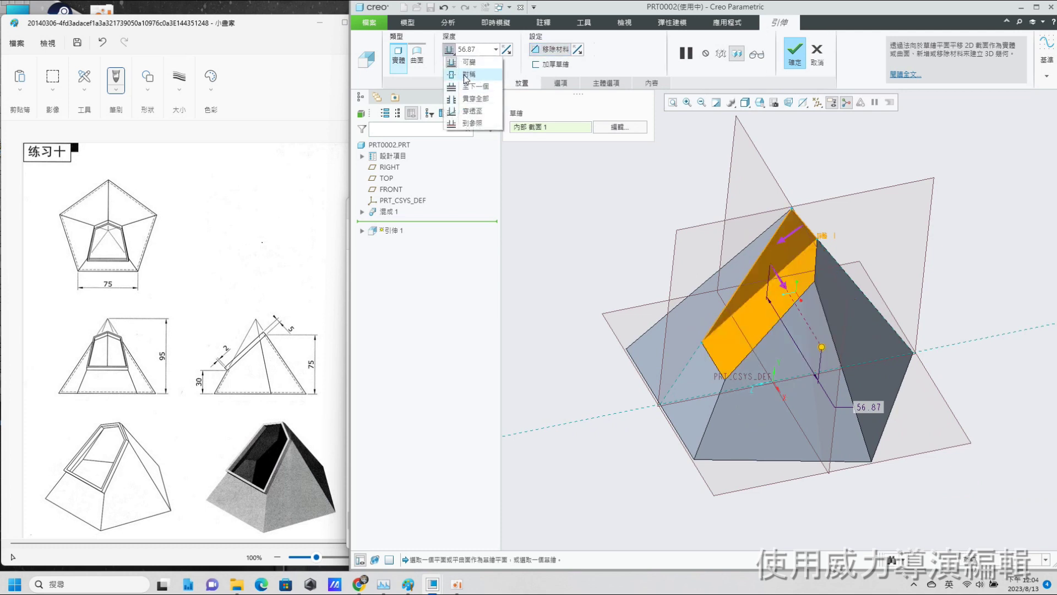
left_click(466, 100)
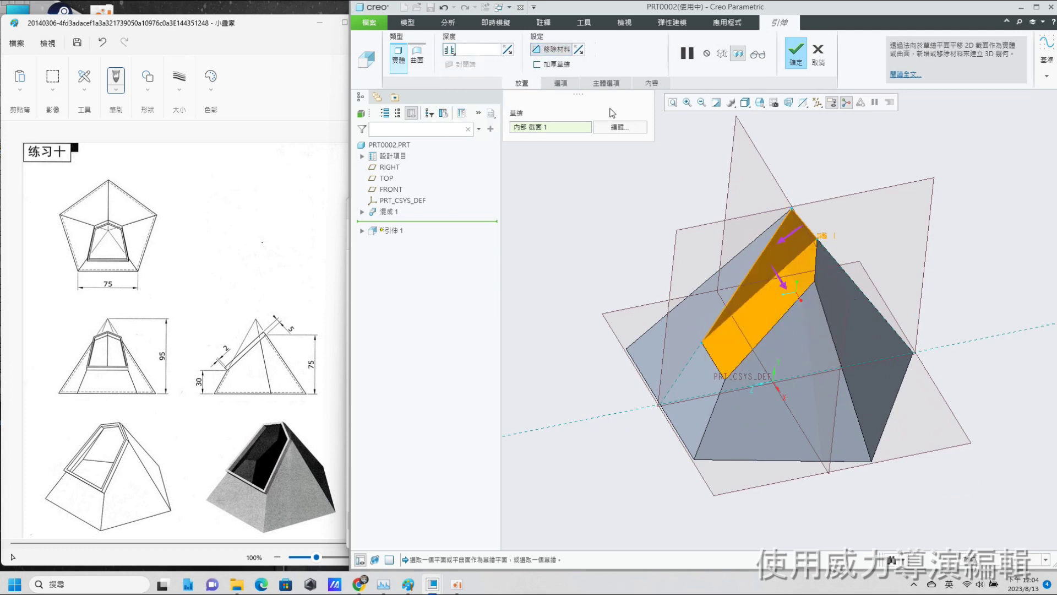
left_click(560, 83)
left_click(635, 151)
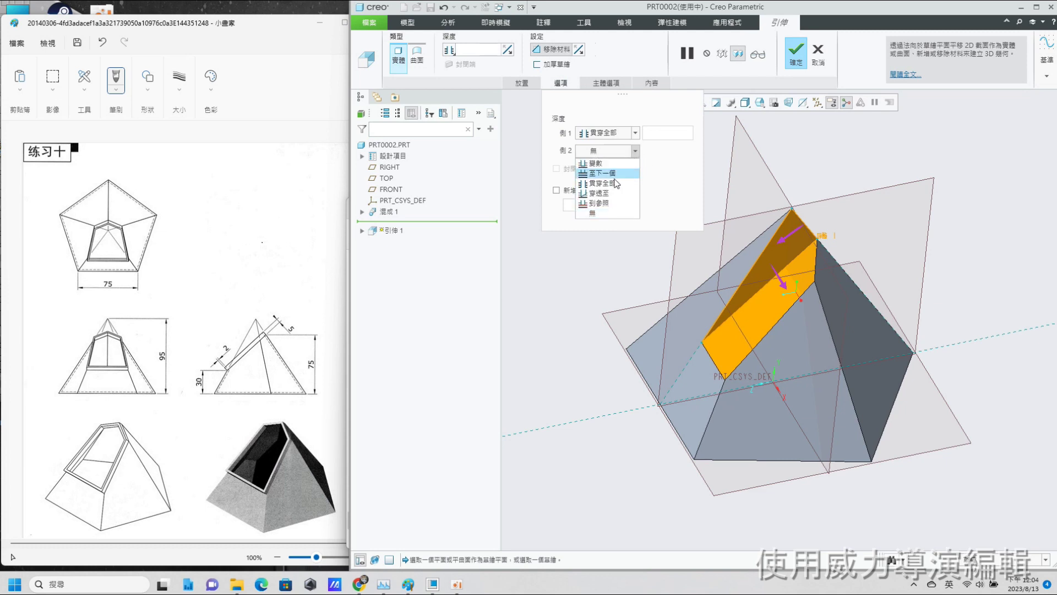
left_click(605, 183)
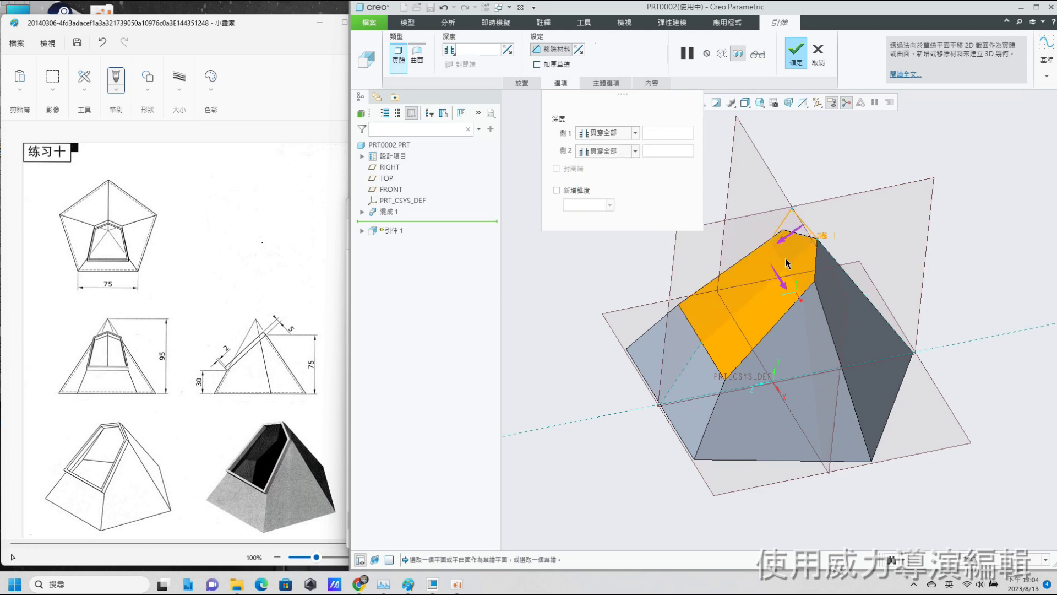
left_click(795, 55)
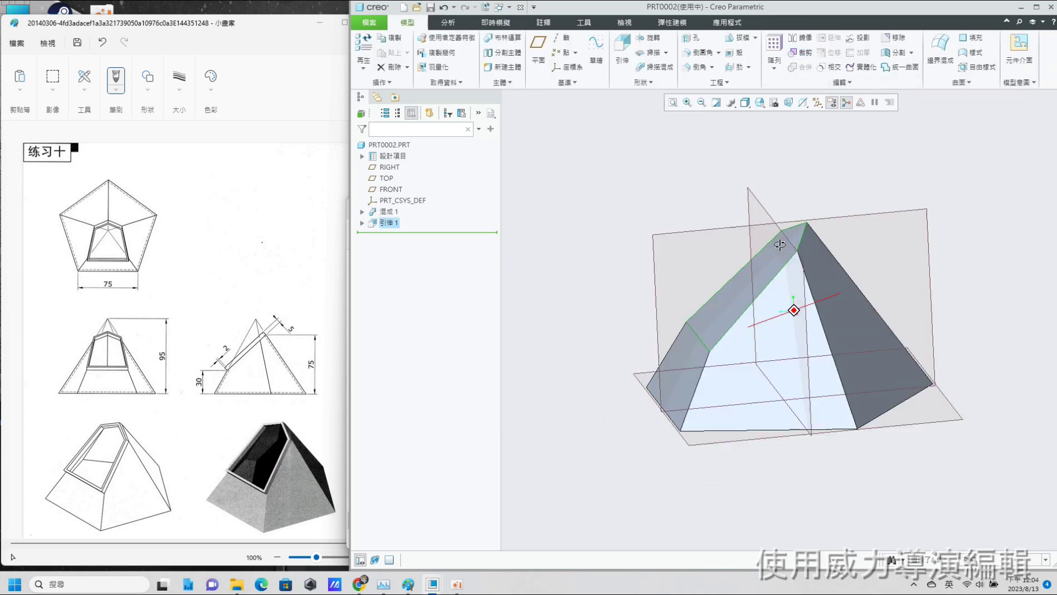
middle_click_drag(792, 276, 789, 104)
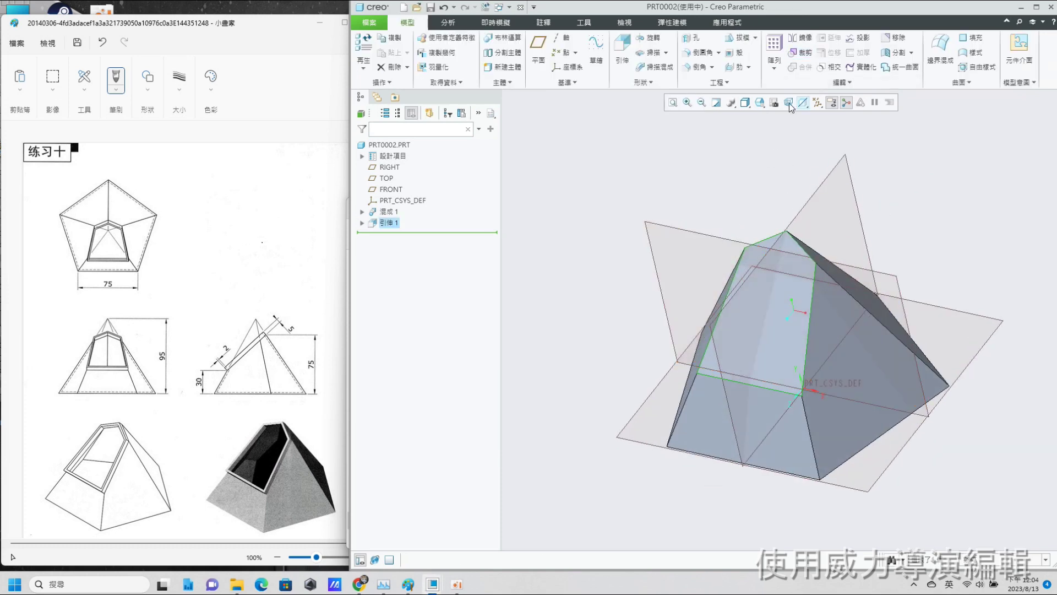
Step: Hide all datum planes, axes and points, then select the slanted top face
left_click(818, 103)
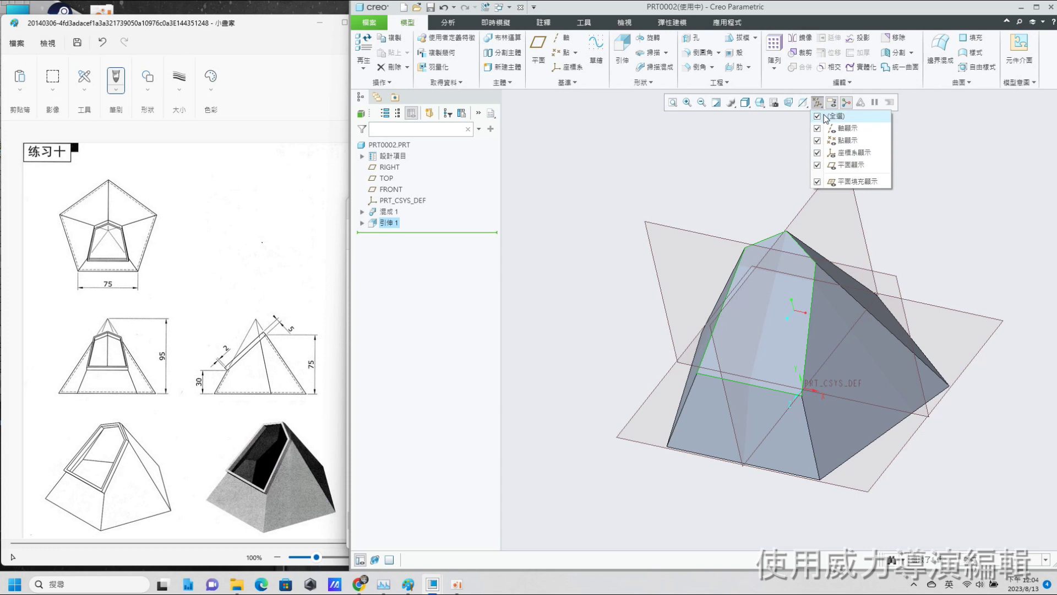
left_click(816, 117)
left_click(969, 224)
mouse_move(851, 312)
middle_mouse_down()
mouse_move(887, 279)
mouse_move(805, 268)
middle_mouse_up()
left_click(795, 268)
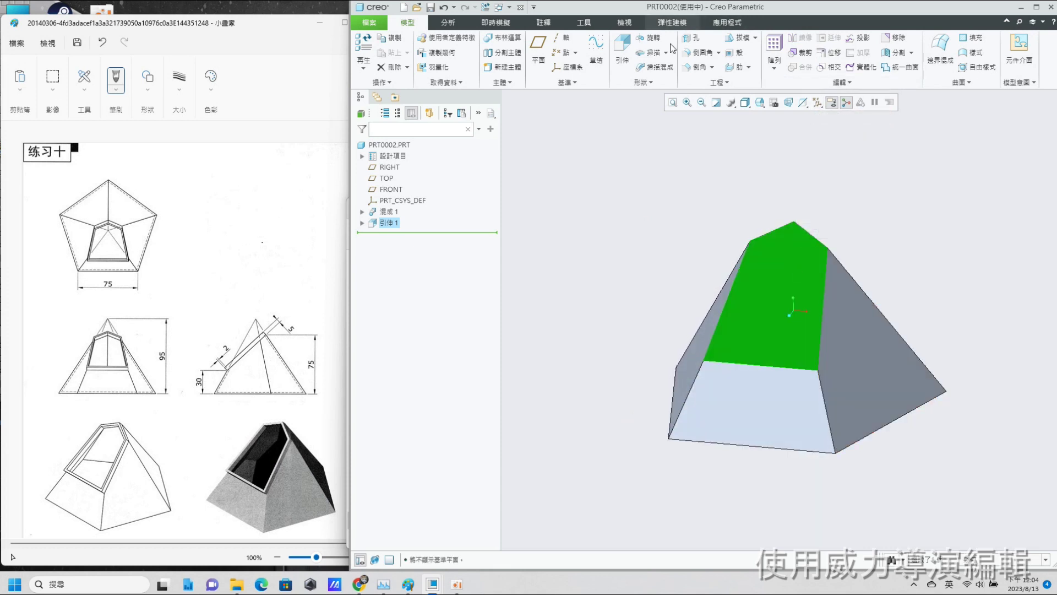
Step: Sketch on the slanted top face by projecting its full outline edges
left_click(624, 50)
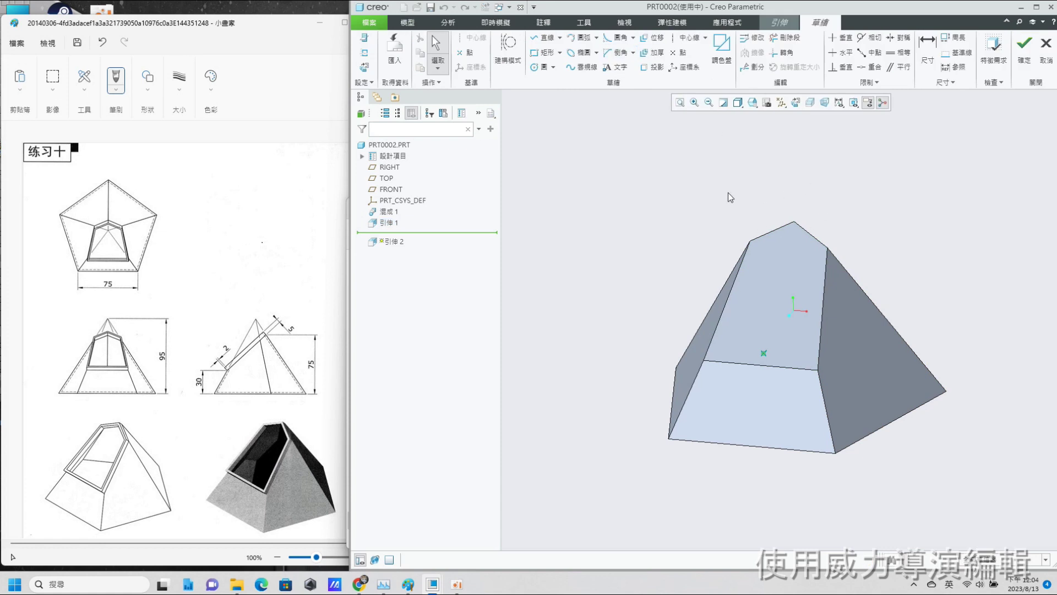
left_click(364, 67)
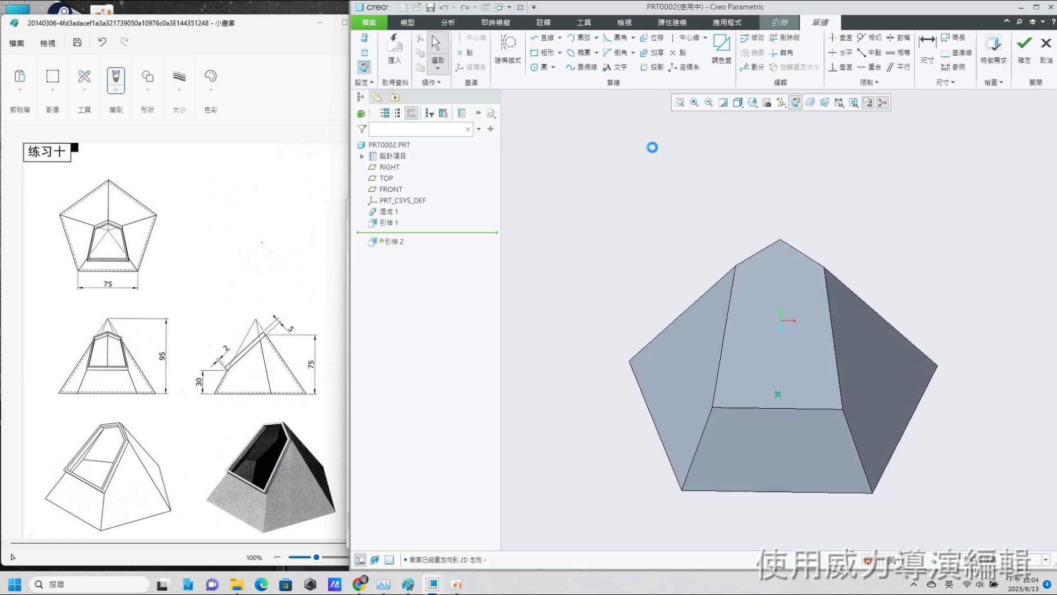
left_click(653, 68)
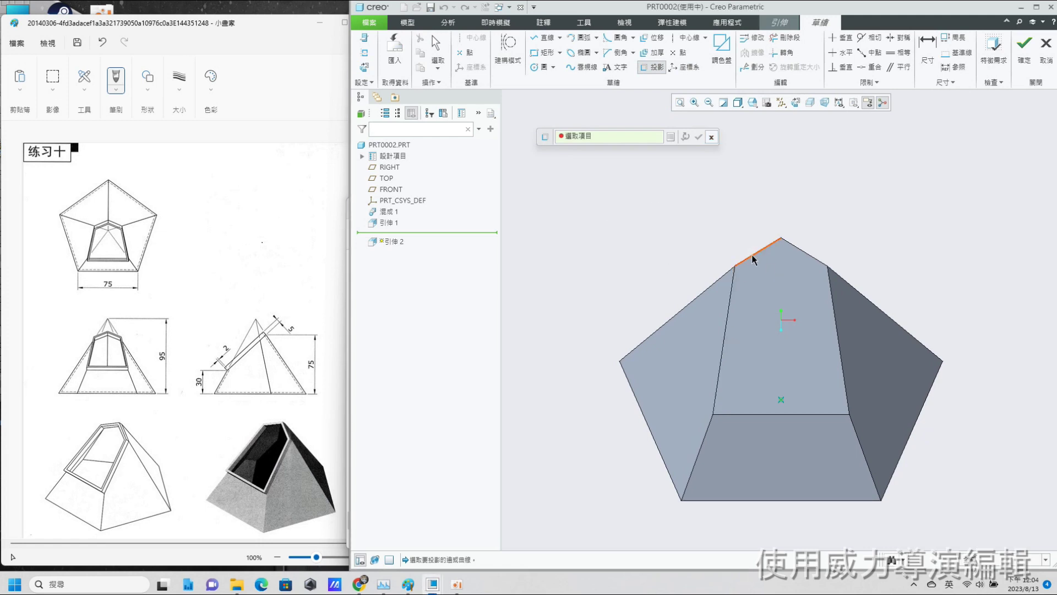
left_click(753, 258)
left_click(731, 309)
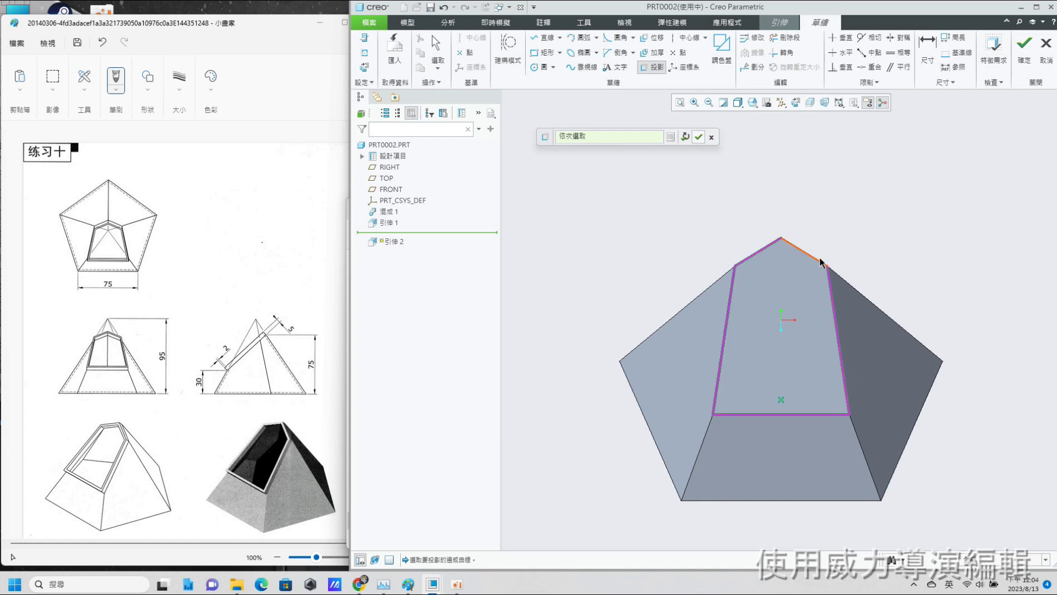
left_click(696, 137)
middle_click_drag(754, 170, 776, 209)
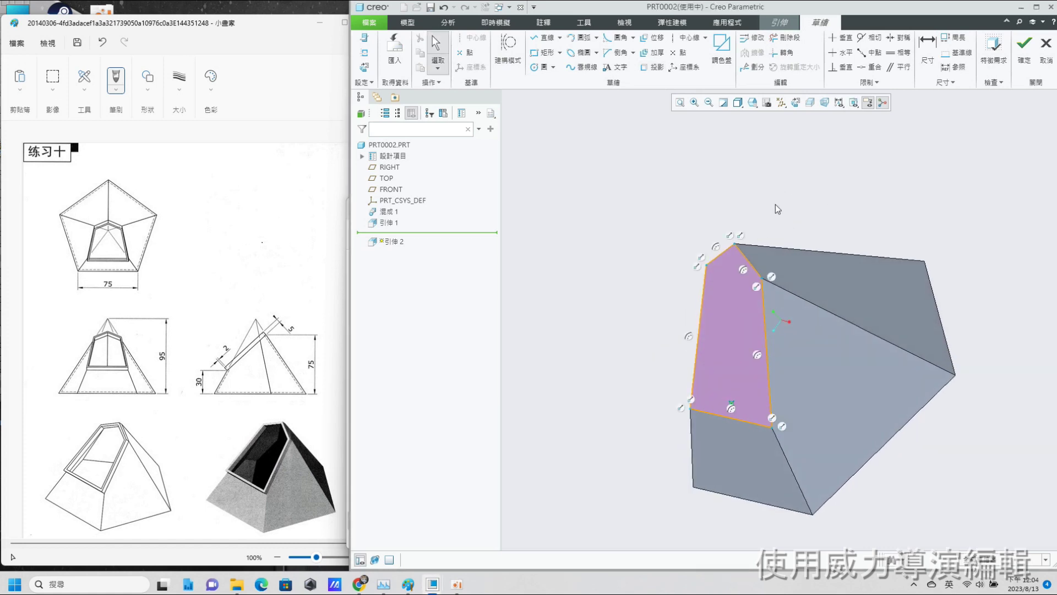
scroll(775, 208, "up", 2)
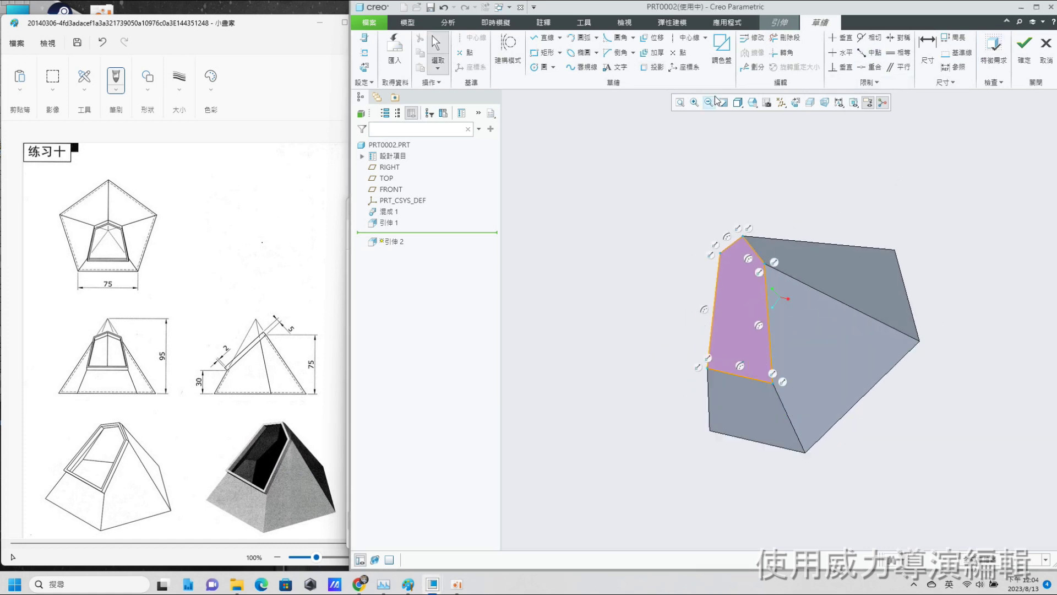
Step: Extrude the projected outline 5.00 deep as a raised rim
left_click(1025, 47)
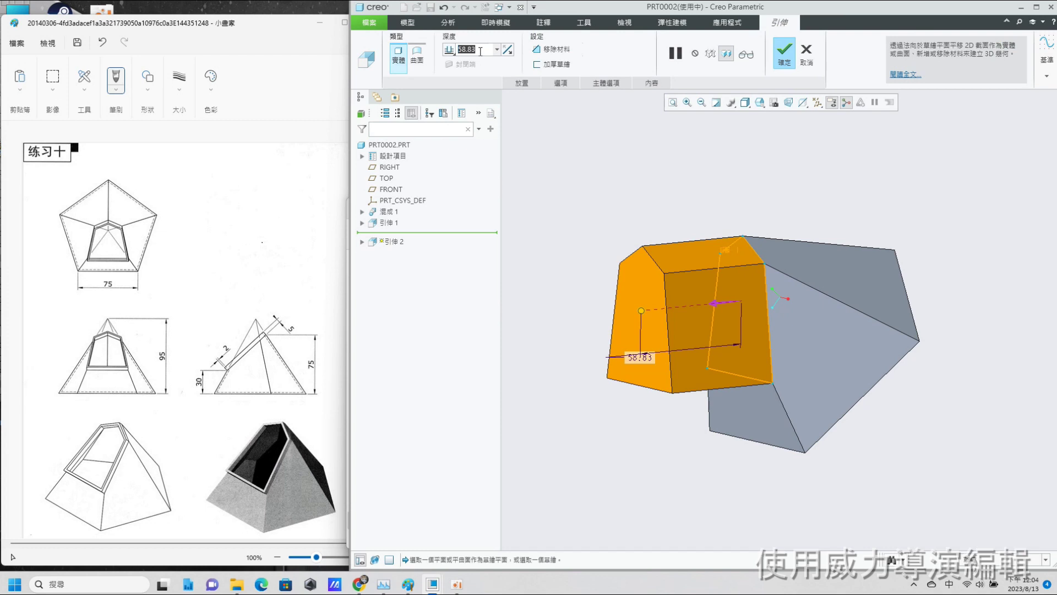
type("5")
key("Return")
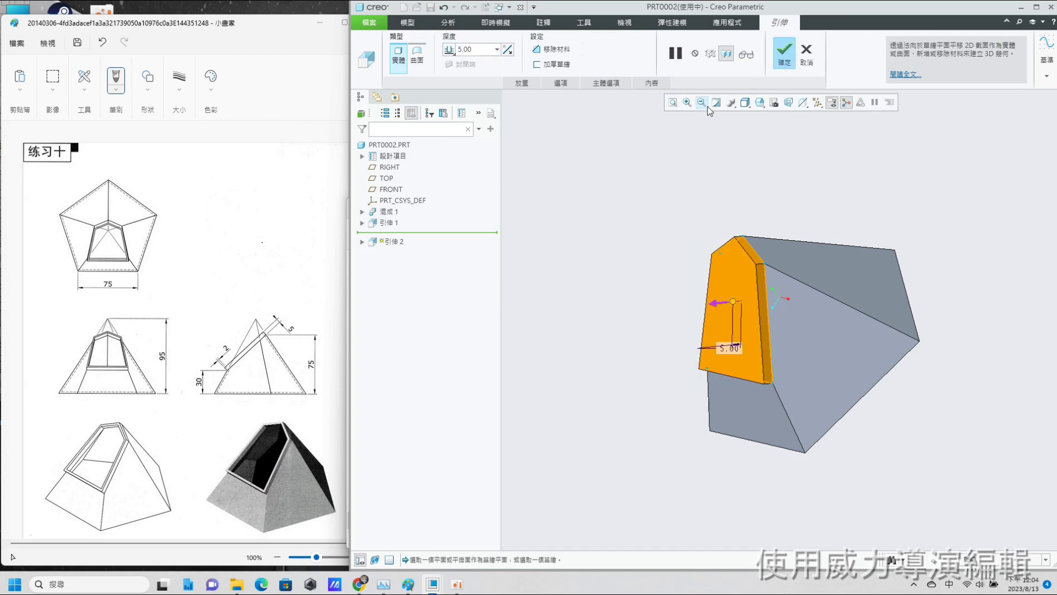
left_click(778, 61)
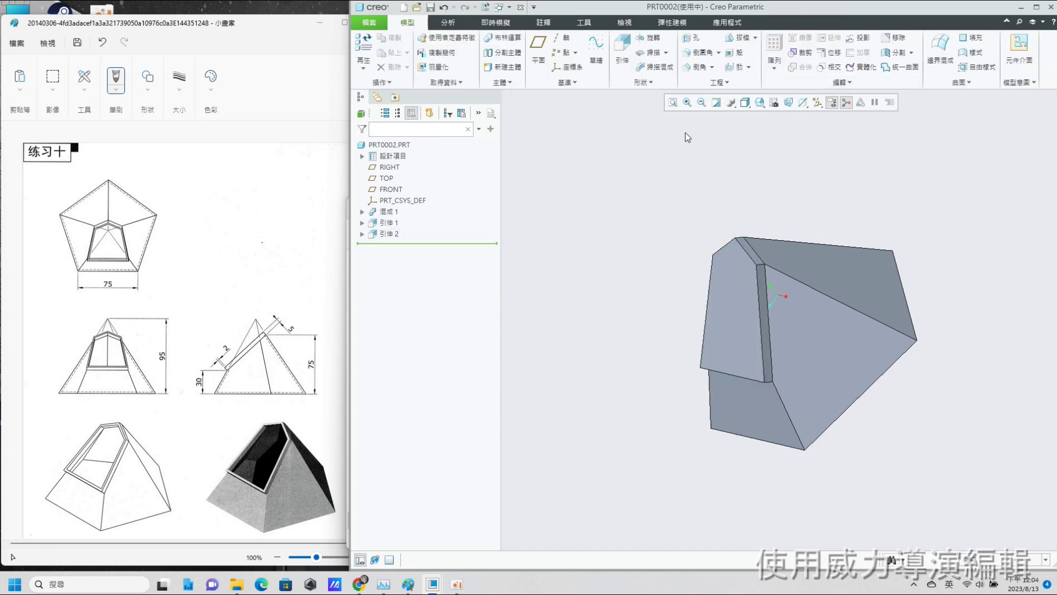
left_click(738, 52)
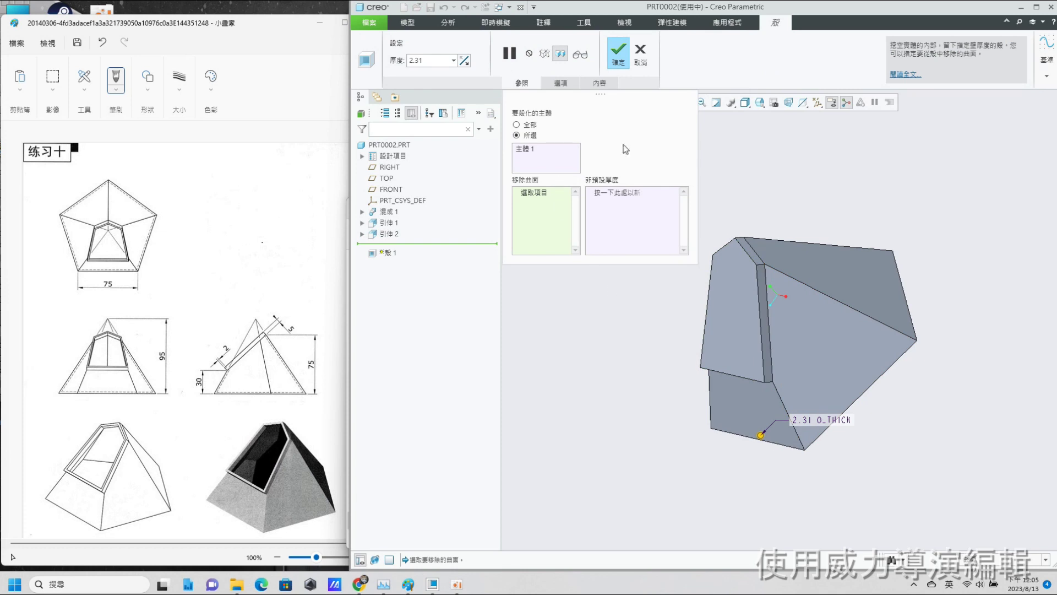
Step: Shell the part to 2.00-thick walls, removing the raised top face
left_click(637, 65)
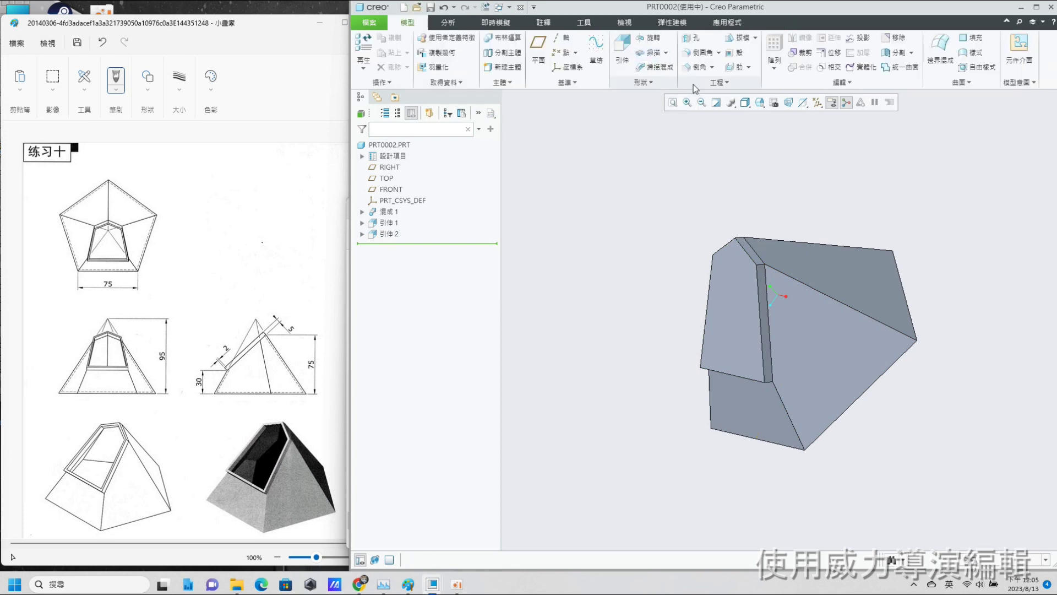
left_click(738, 52)
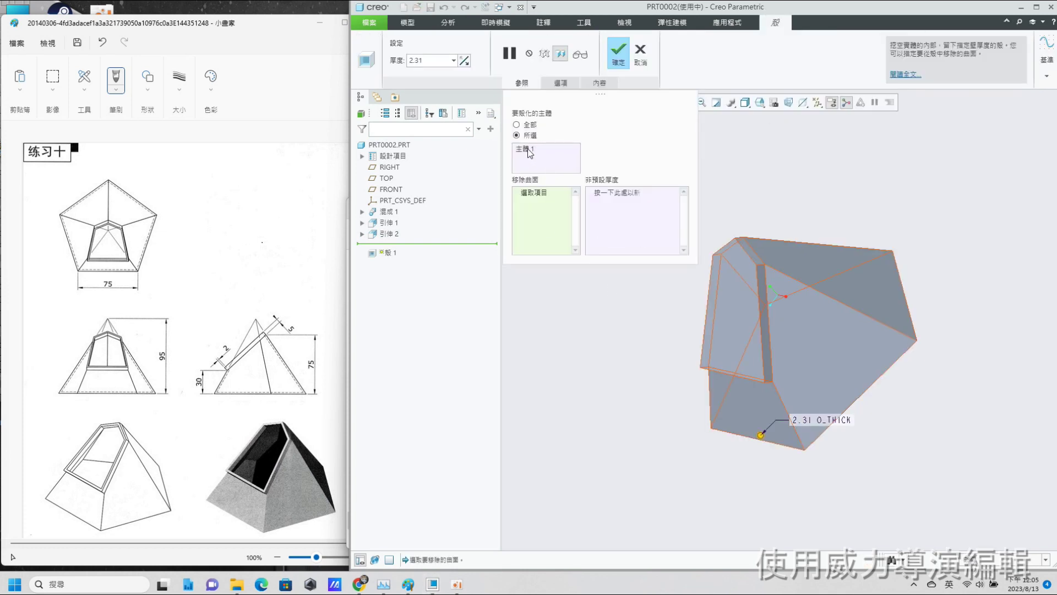
left_click(539, 201)
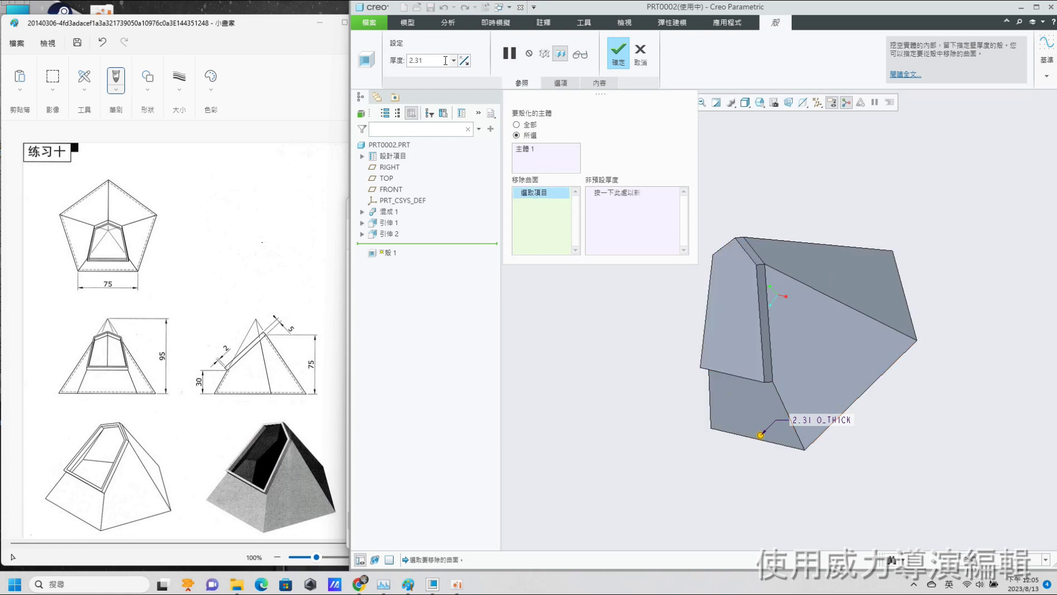
type("2")
key("Return")
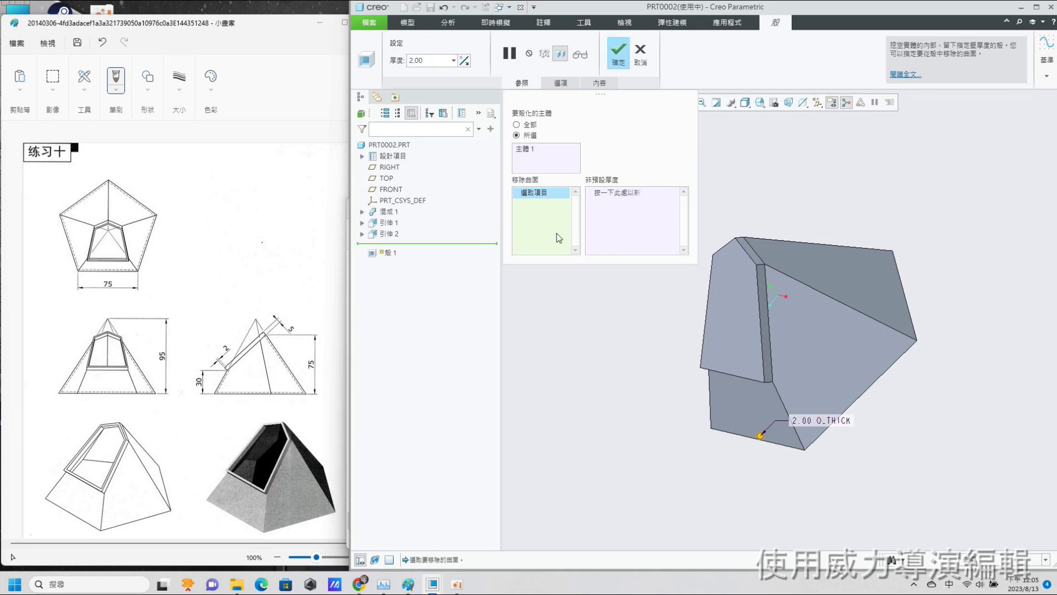
left_click(722, 339)
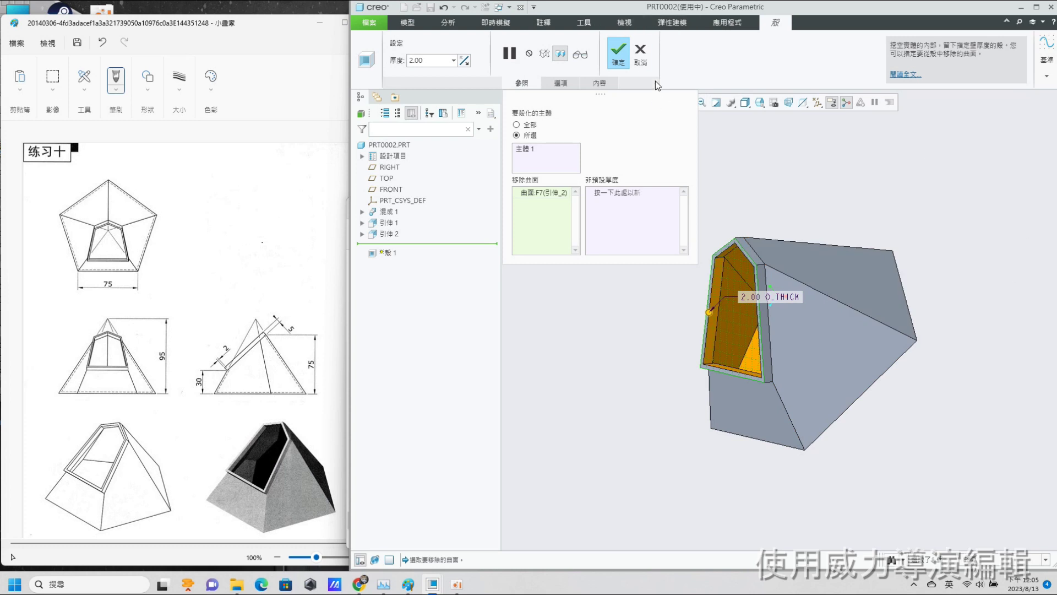
left_click(618, 54)
mouse_move(771, 308)
middle_mouse_down()
mouse_move(793, 291)
mouse_move(814, 305)
mouse_move(774, 325)
middle_mouse_up()
scroll(774, 325, "up", 1)
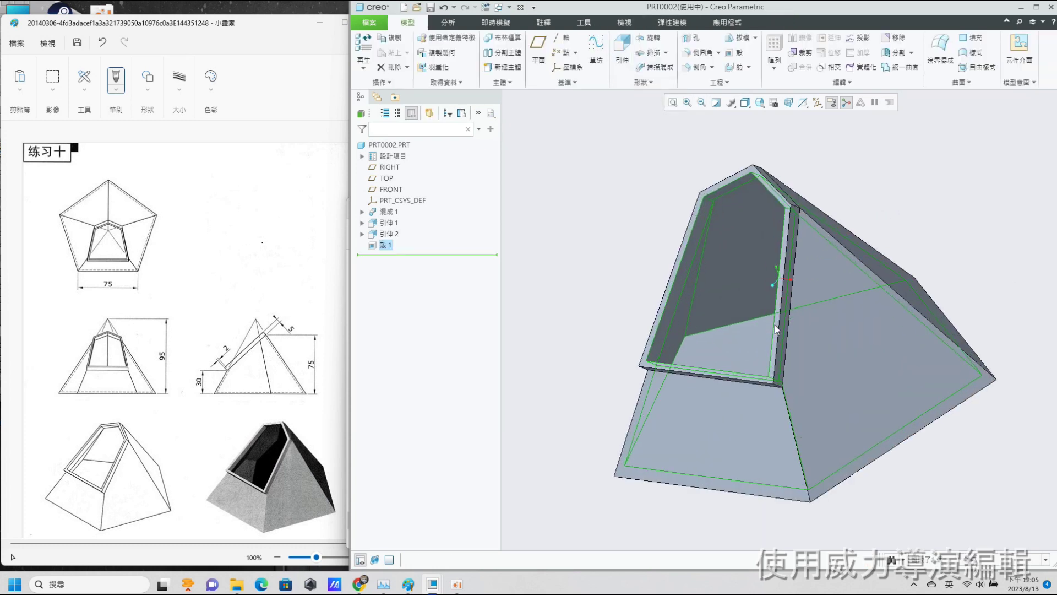
scroll(777, 325, "up", 2)
scroll(798, 323, "up", 1)
mouse_move(865, 315)
middle_mouse_down()
mouse_move(756, 330)
mouse_move(842, 311)
mouse_move(793, 303)
middle_mouse_up()
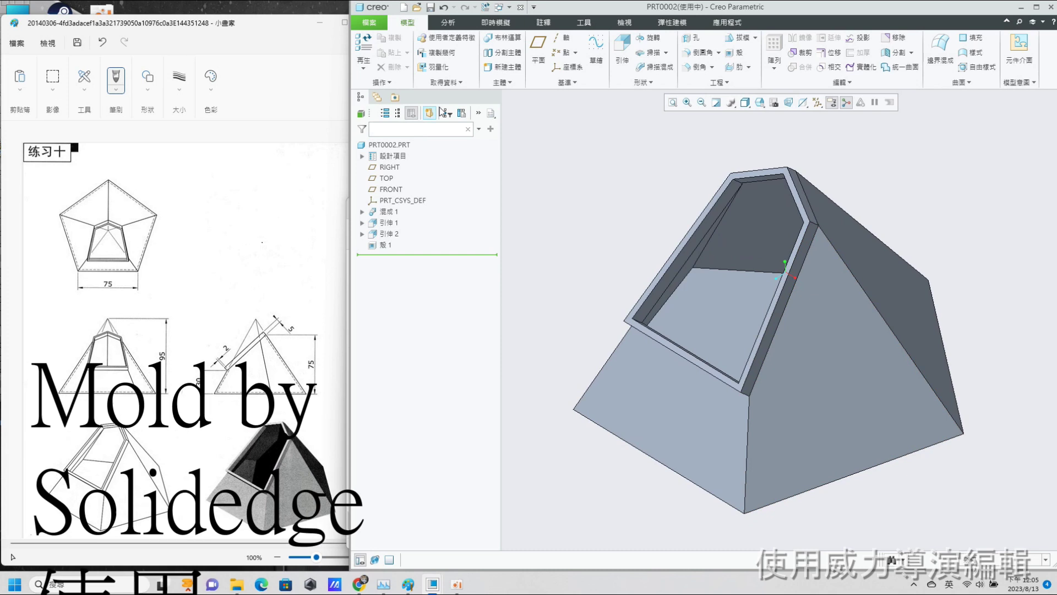
Step: Regenerate the hollow part and save it as PRT0002
left_click(364, 68)
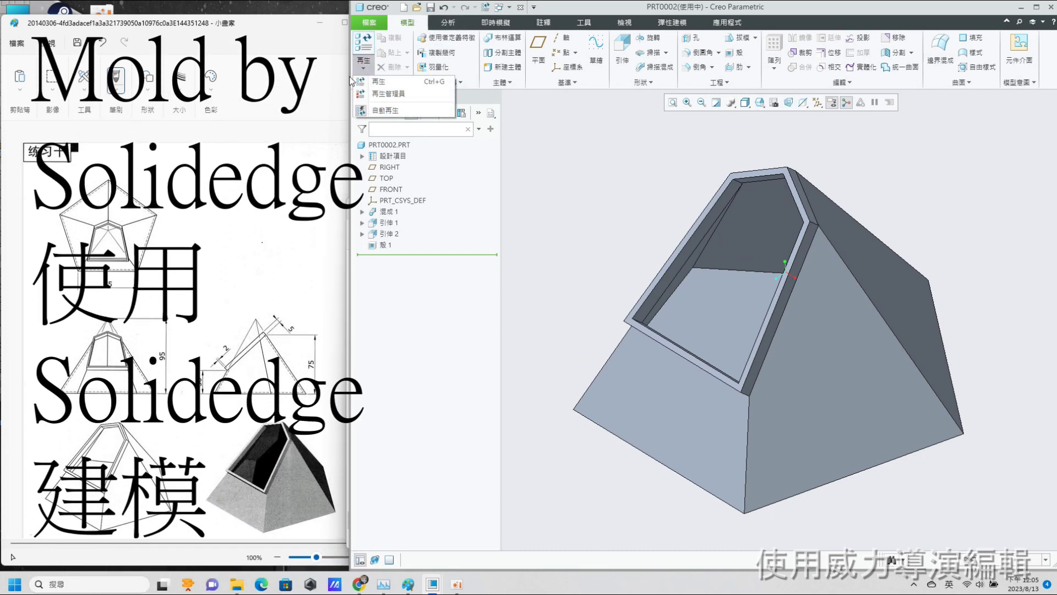
left_click(380, 81)
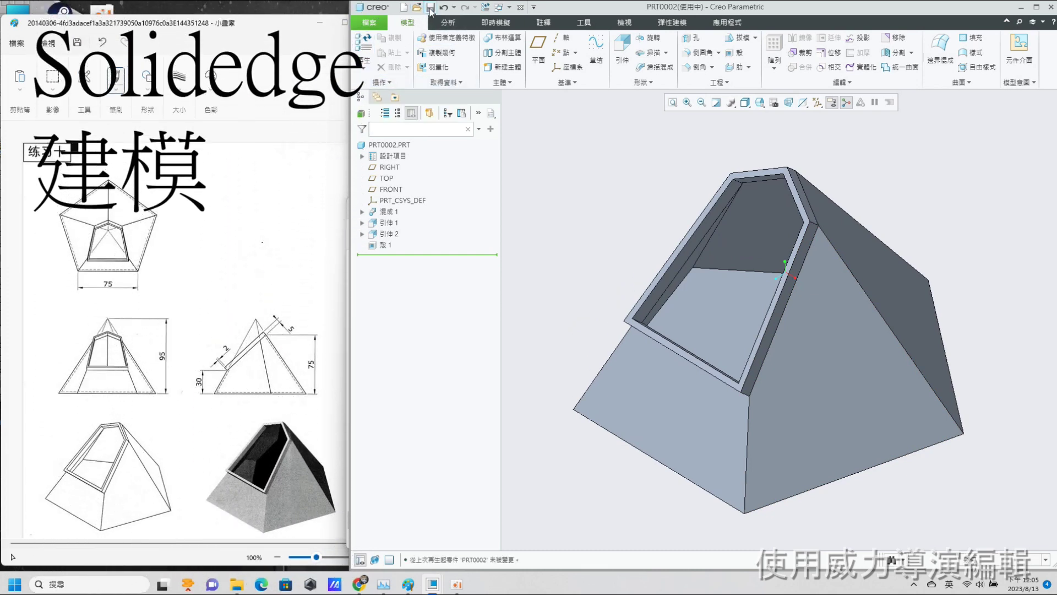
key("ctrl+s")
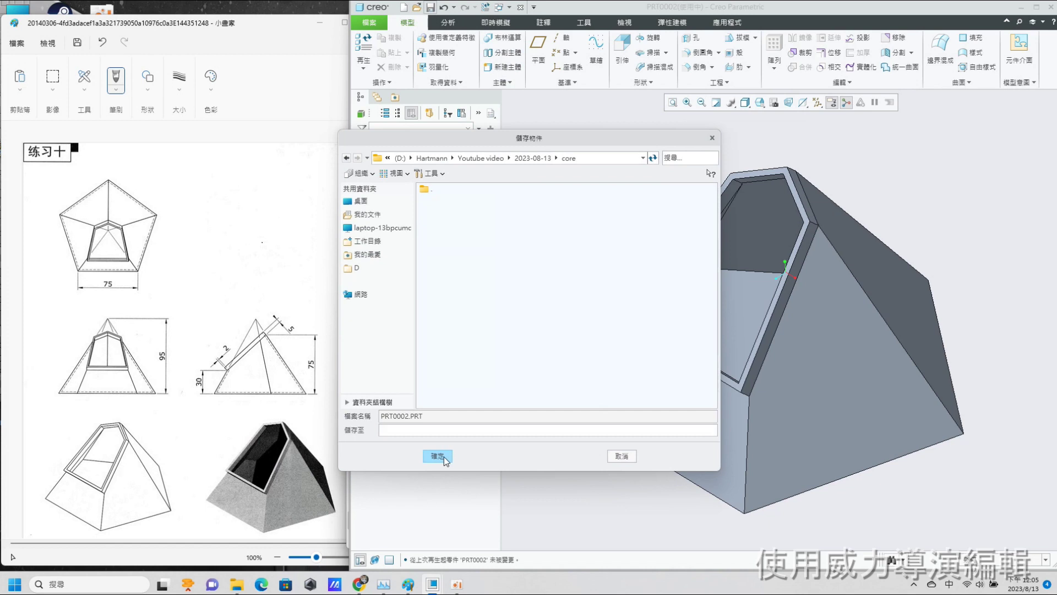
left_click(443, 457)
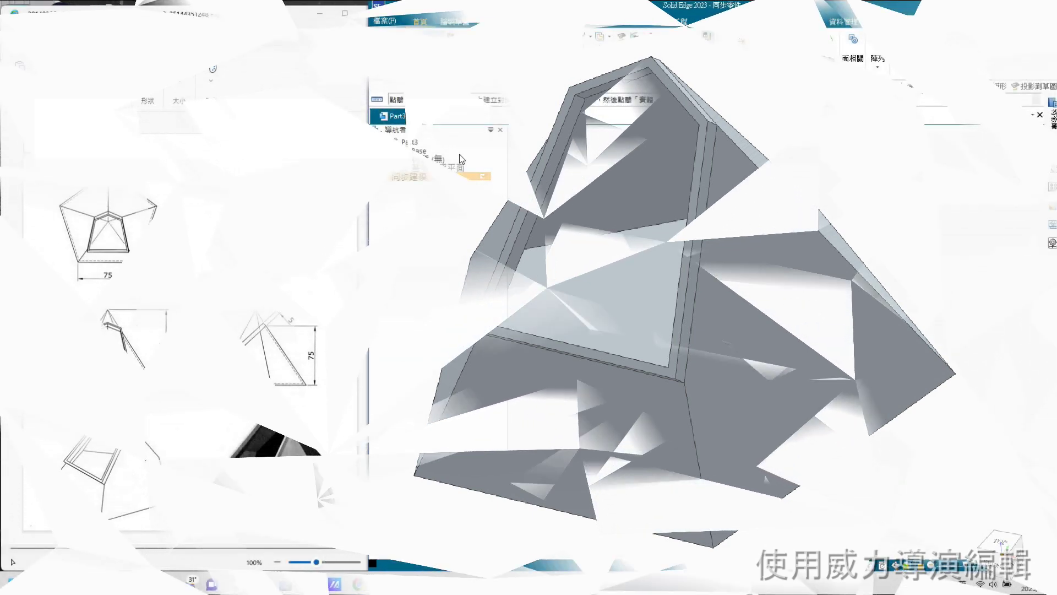
Step: Switch Part3 from synchronous to ordered modelling and begin a sketch on the top XY plane
left_click(392, 168)
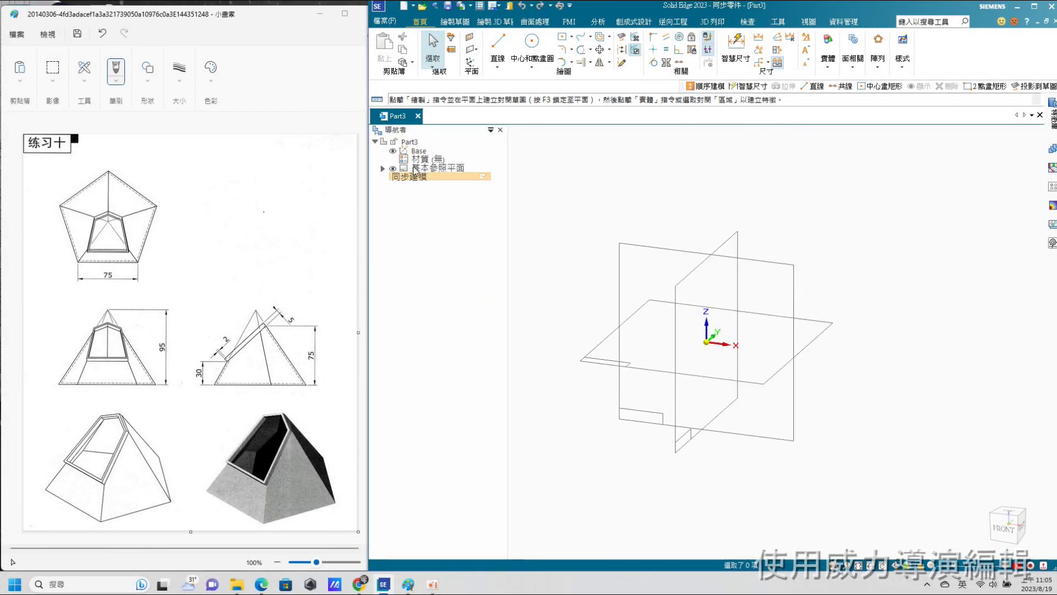
left_click(419, 170)
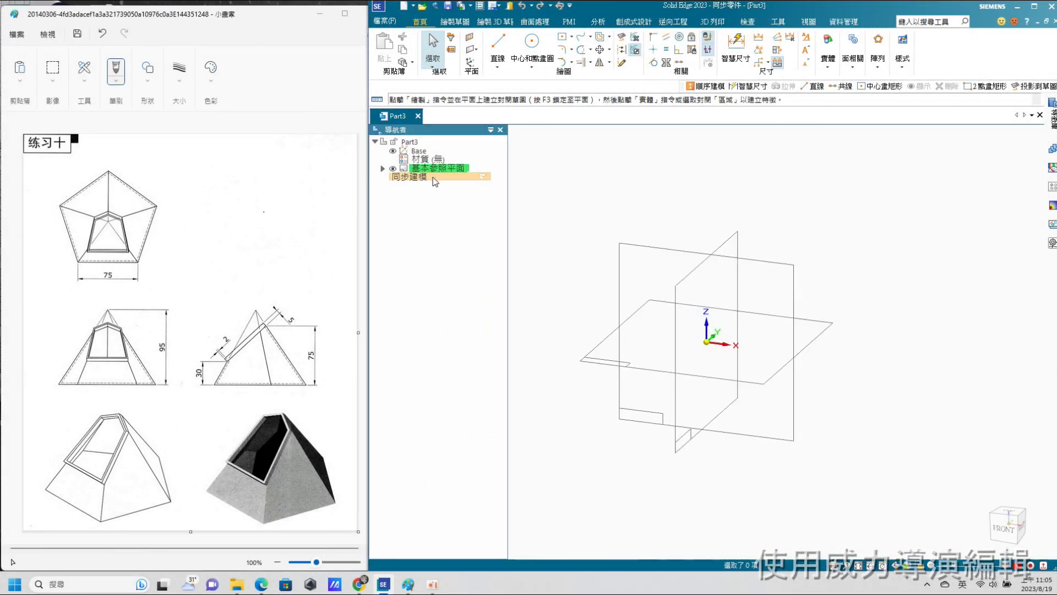
right_click(435, 177)
left_click(477, 290)
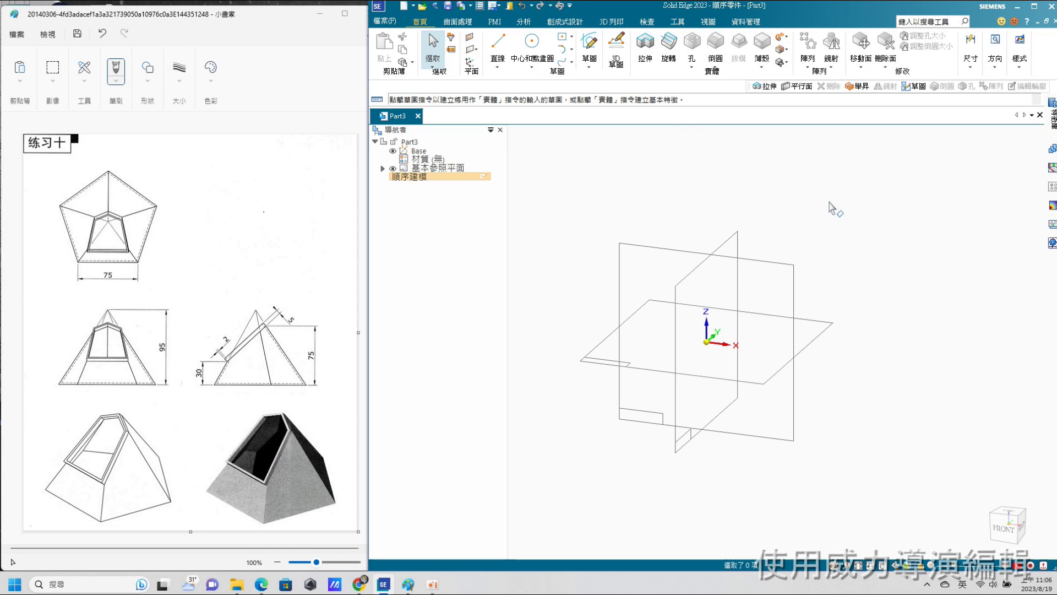
left_click(823, 346)
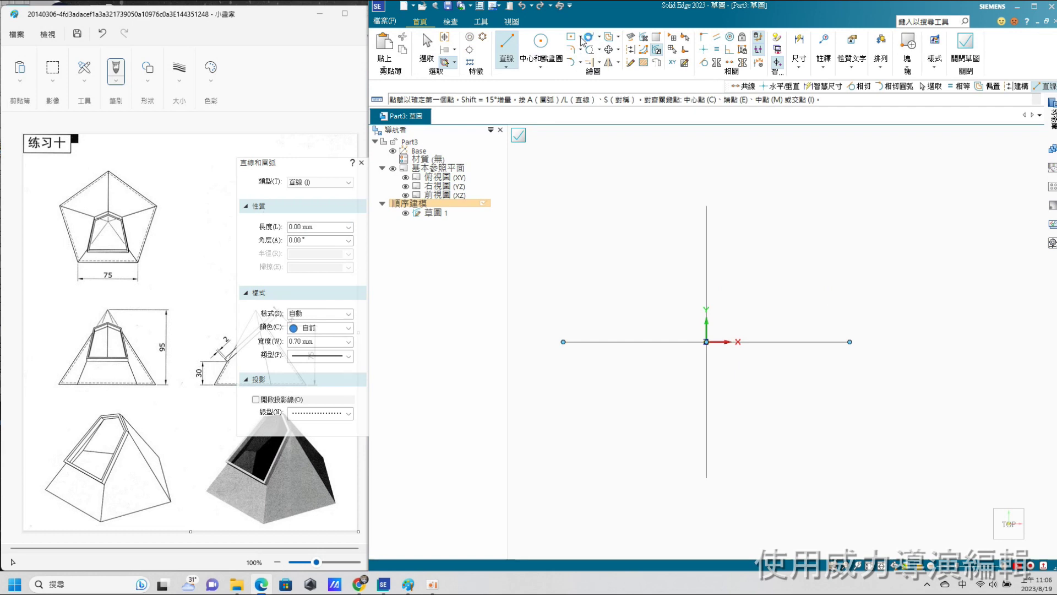
Step: Draw a regular pentagon centred on the origin with its bottom edge constrained horizontal
left_click(580, 36)
left_click(600, 90)
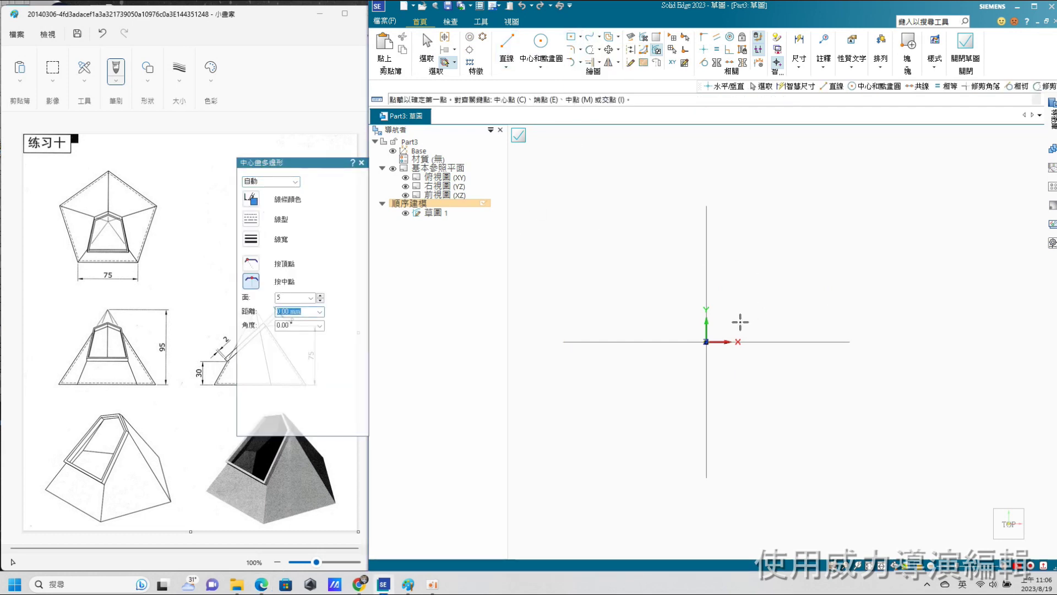
left_click(706, 341)
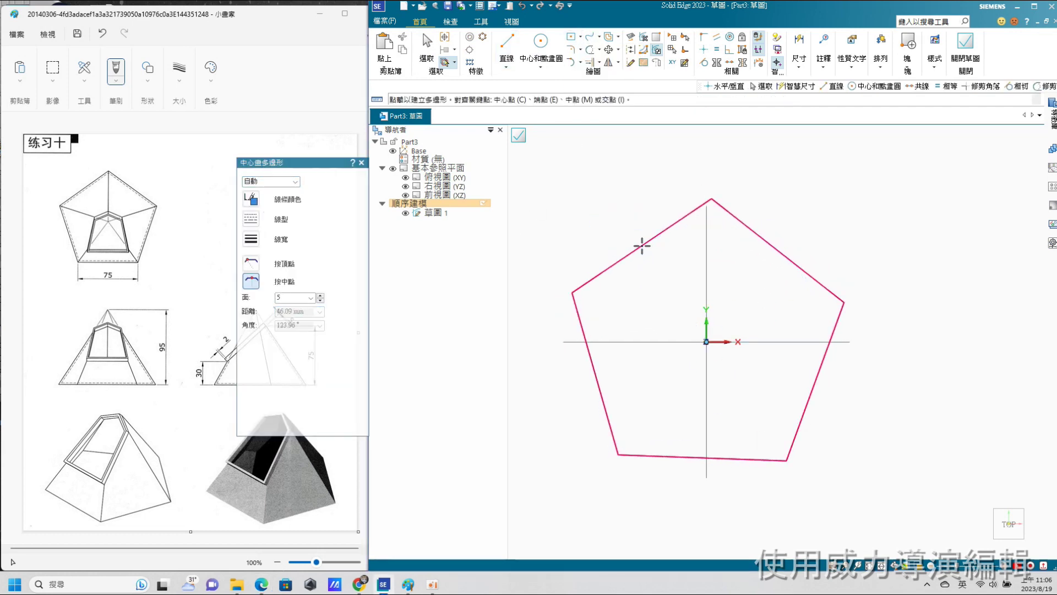
left_click(642, 246)
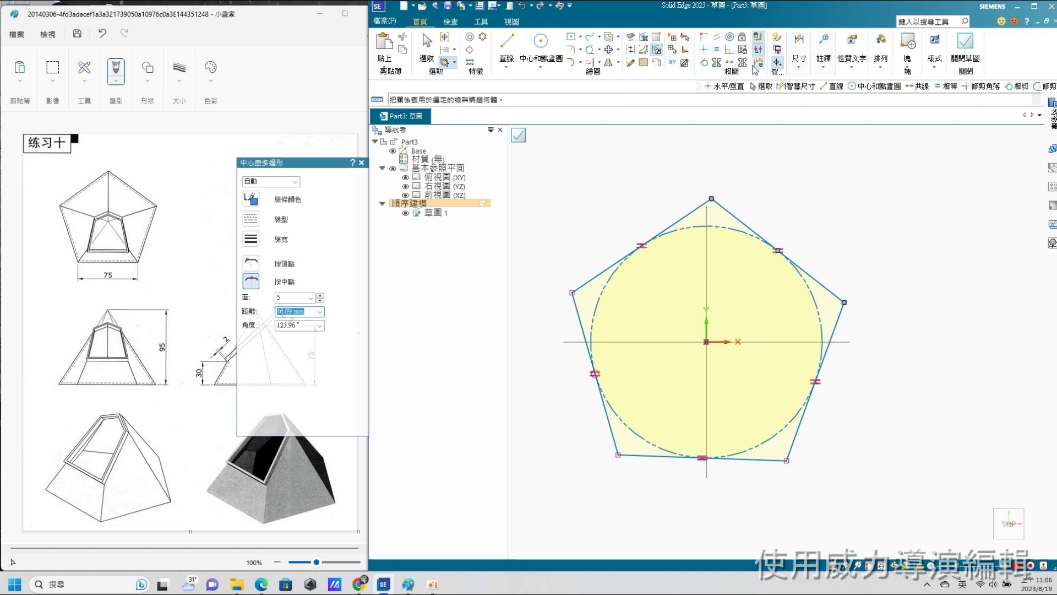
left_click(706, 50)
left_click(760, 458)
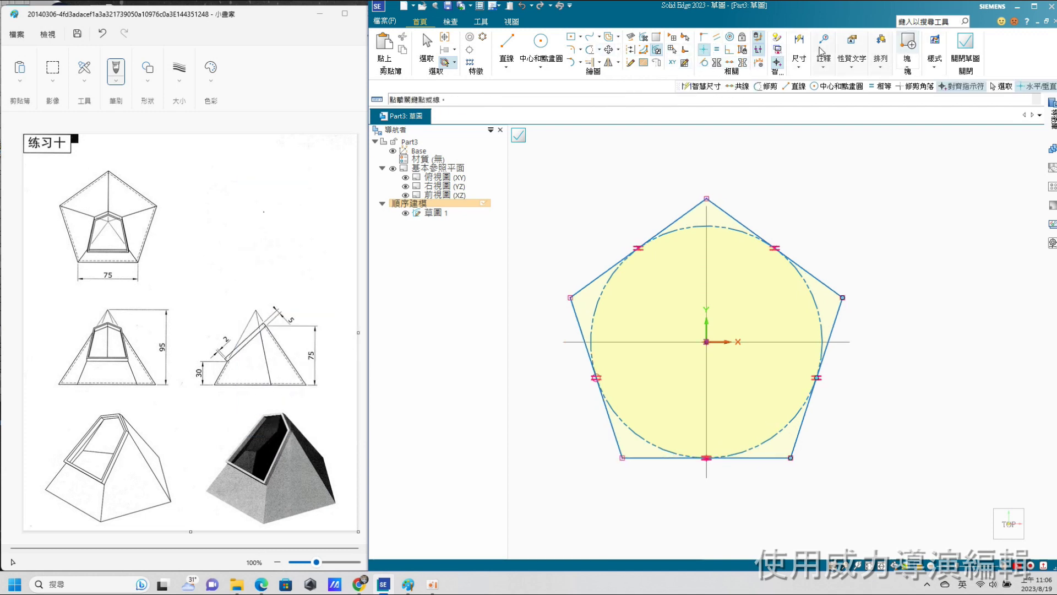
Step: Dimension the pentagon's bottom edge at 75 mm and close the sketch
left_click(801, 48)
left_click(805, 88)
left_click(749, 457)
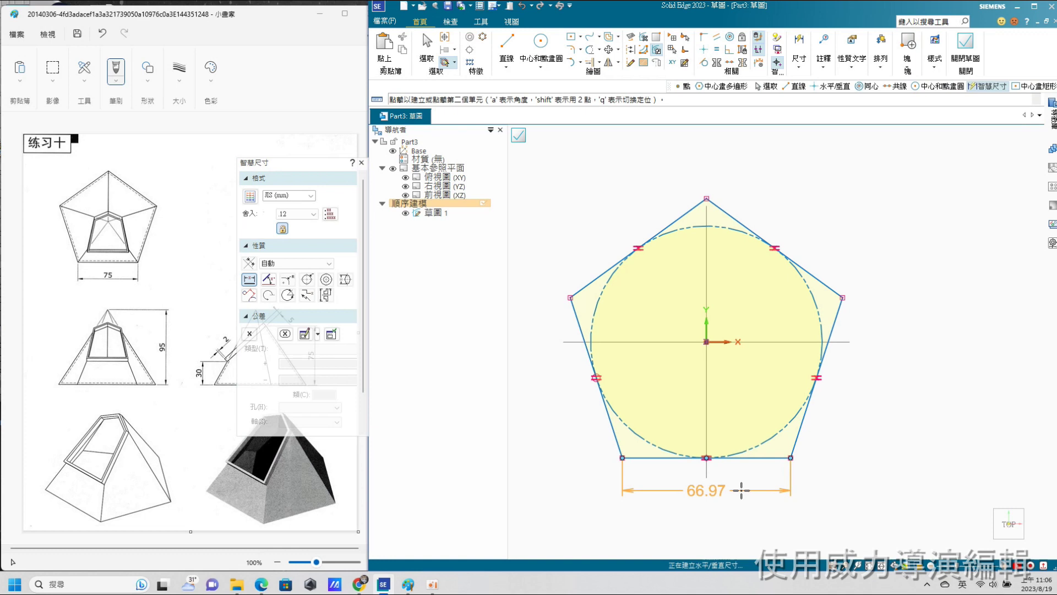
left_click(737, 490)
type("75")
key("Return")
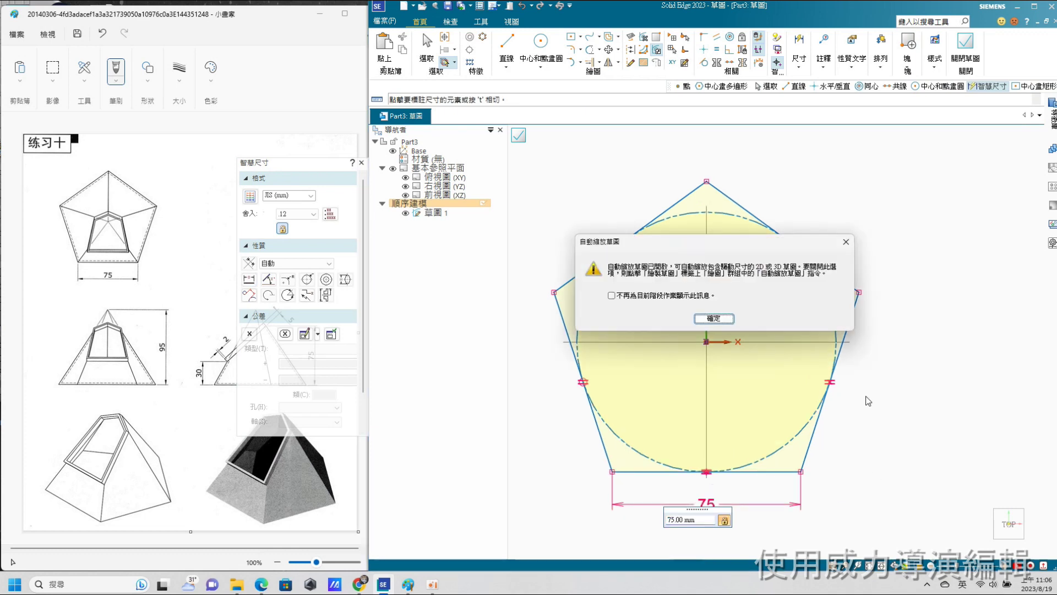
left_click(705, 320)
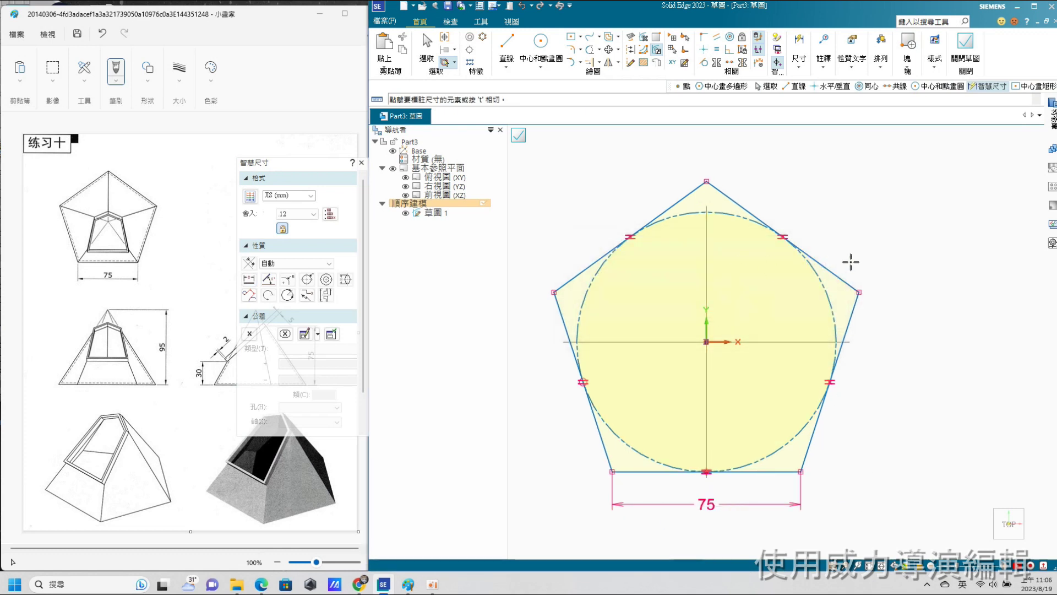
left_click(965, 50)
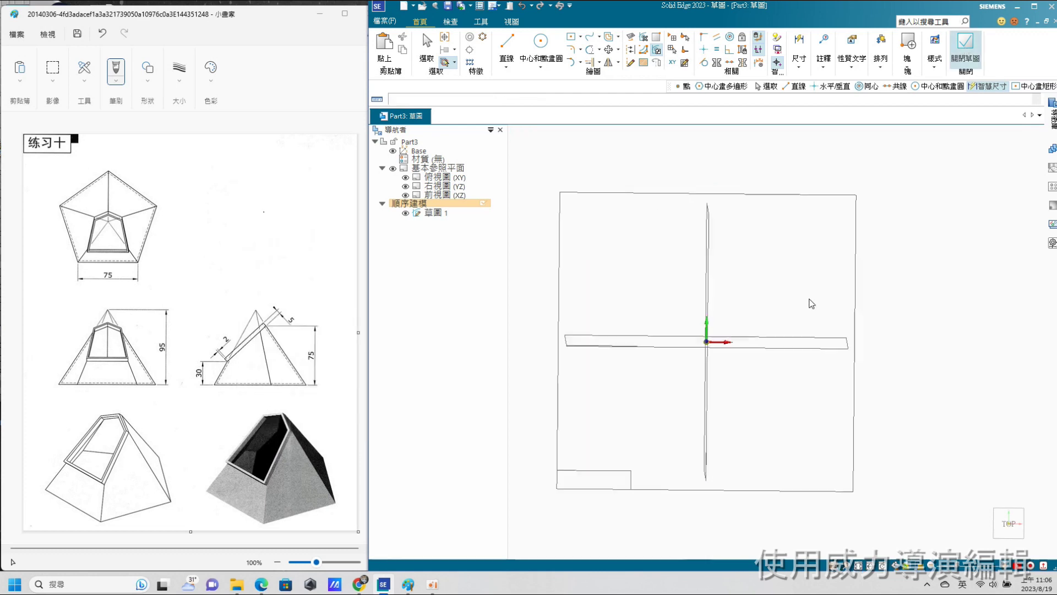
left_click(346, 176)
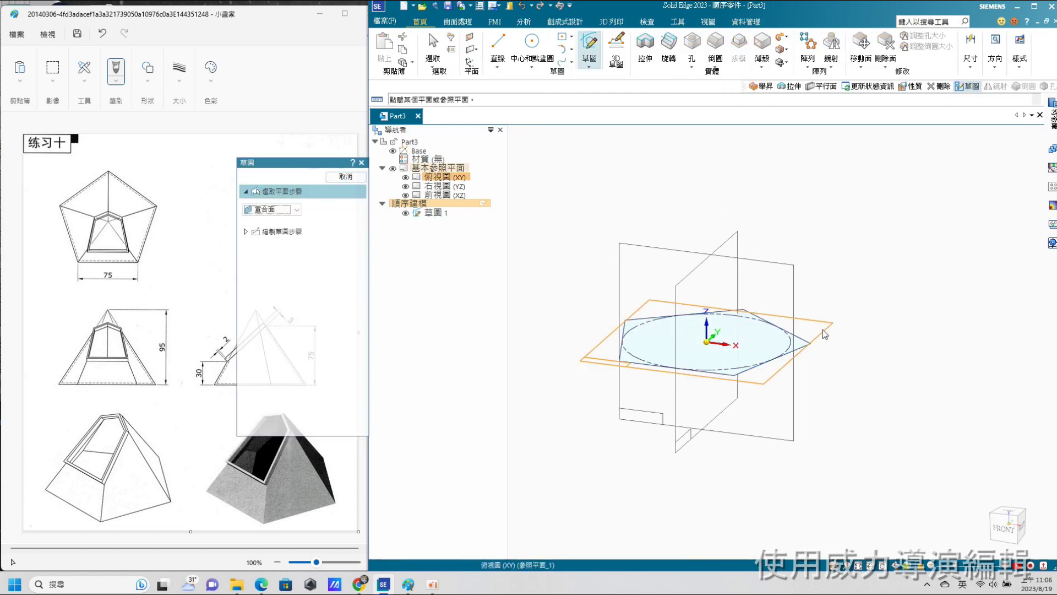
Step: Create a reference plane parallel to XY, offset 95 mm above the base
left_click(471, 51)
left_click(505, 66)
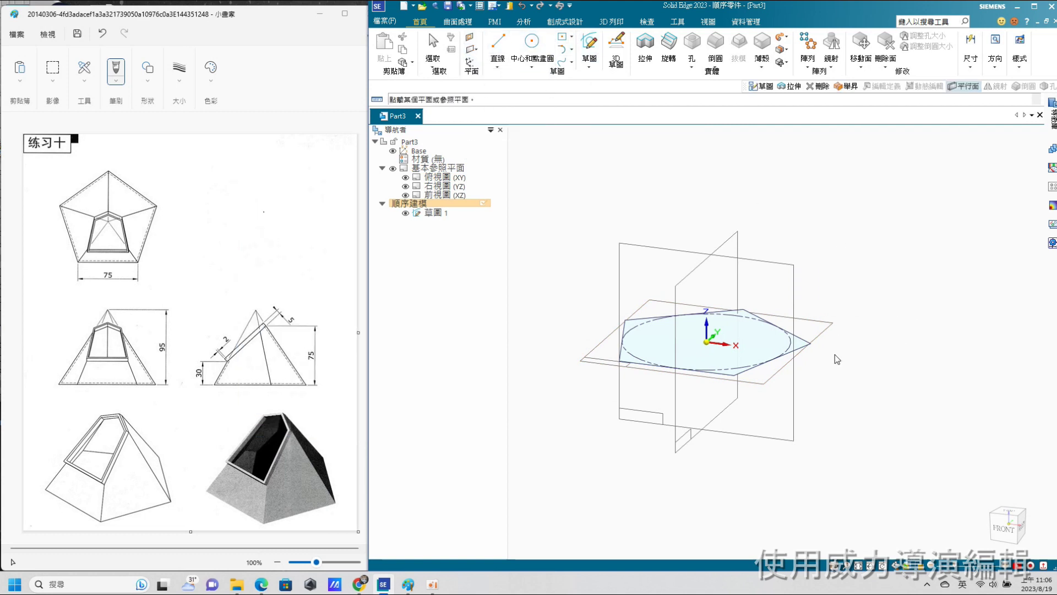
left_click(820, 333)
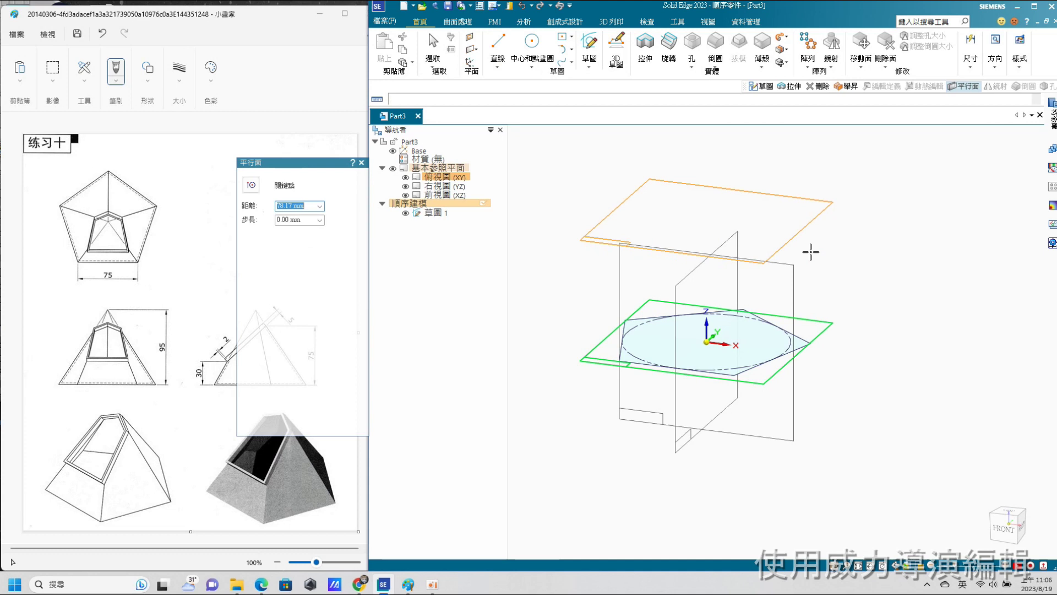
type("95")
key("Tab")
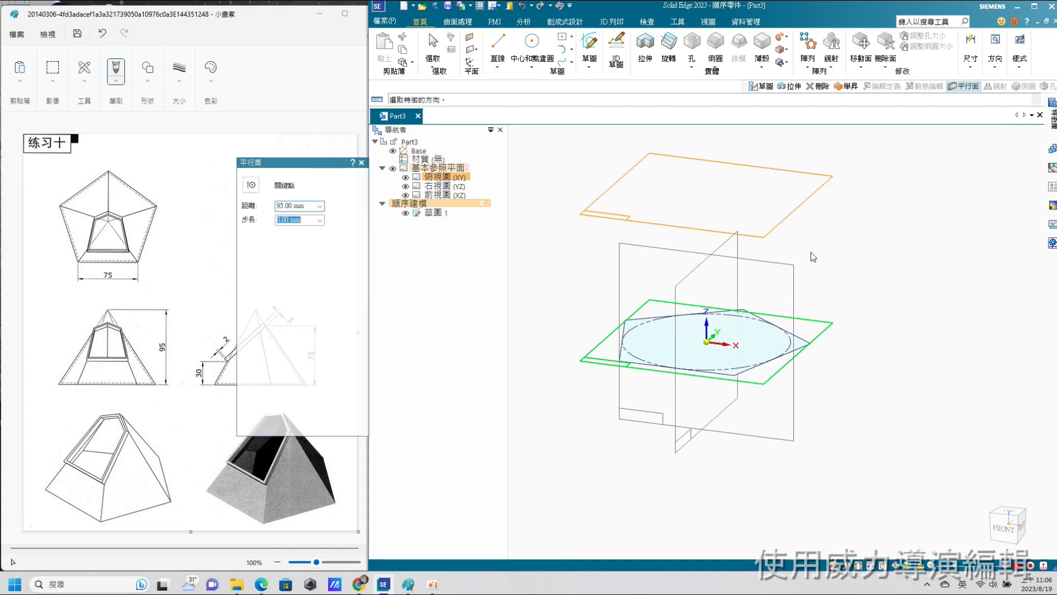
left_click(813, 256)
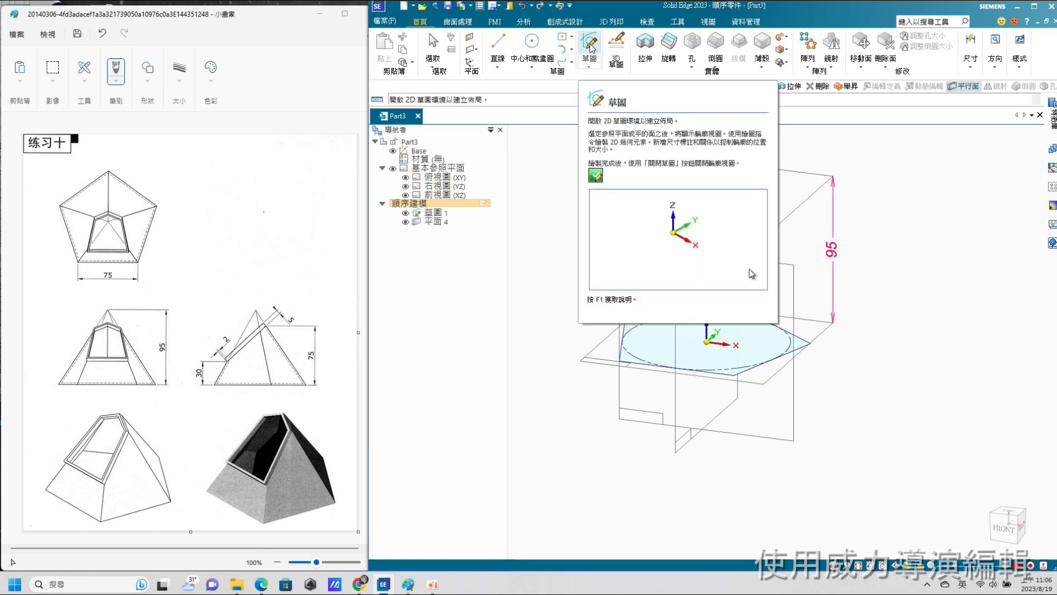
Step: Sketch a single point at the origin on the new 95 mm plane
left_click(595, 61)
left_click(819, 176)
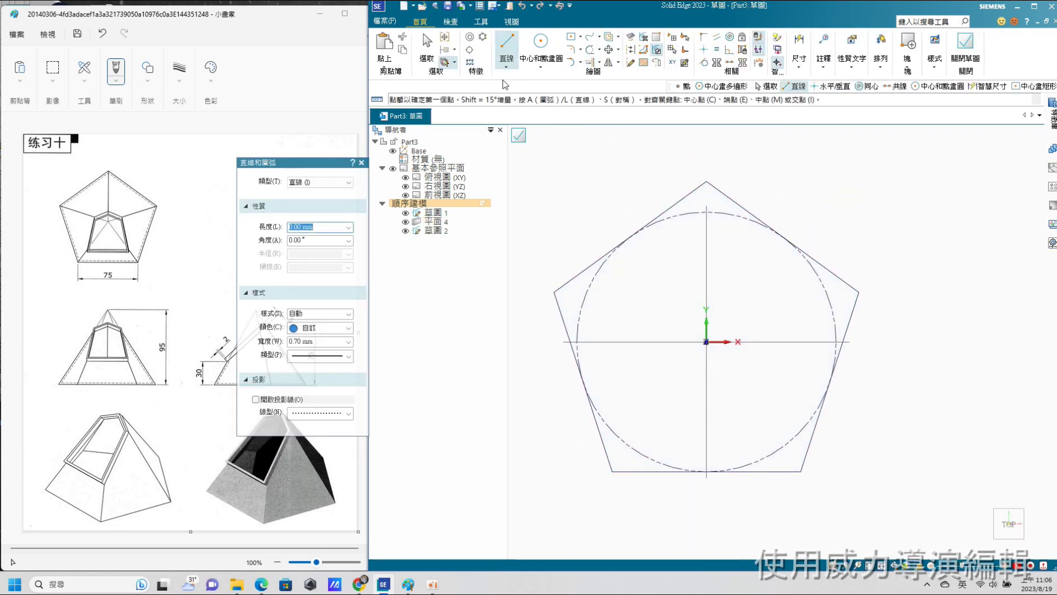
left_click(507, 66)
left_click(517, 87)
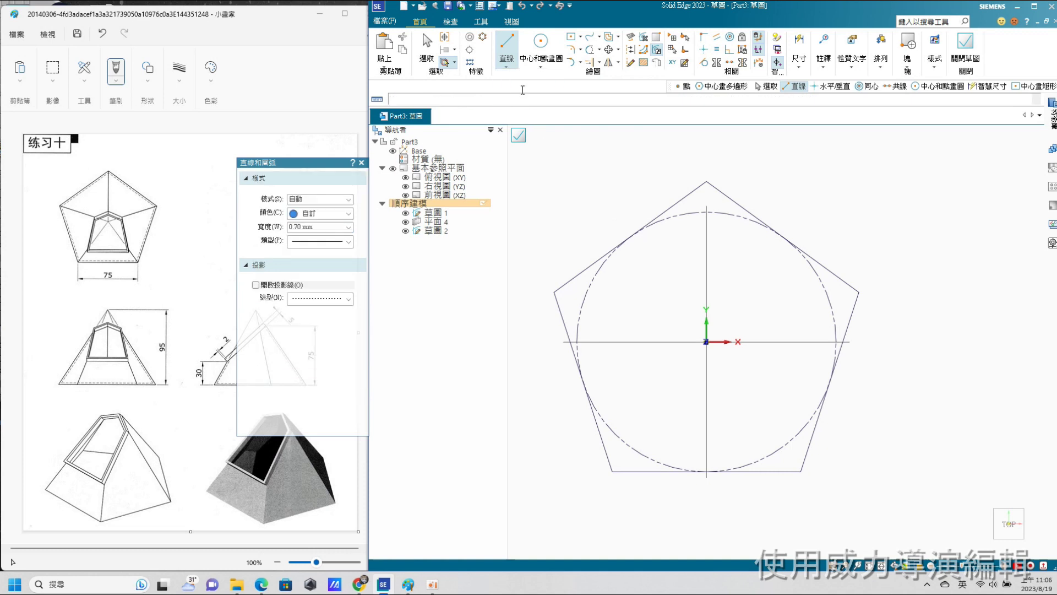
left_click(718, 348)
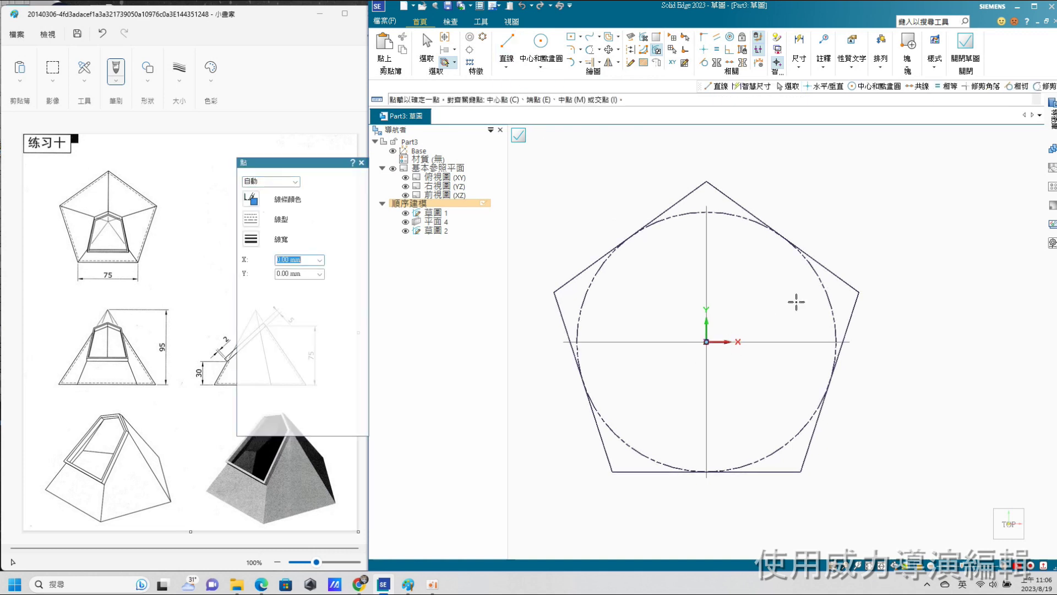
left_click(968, 47)
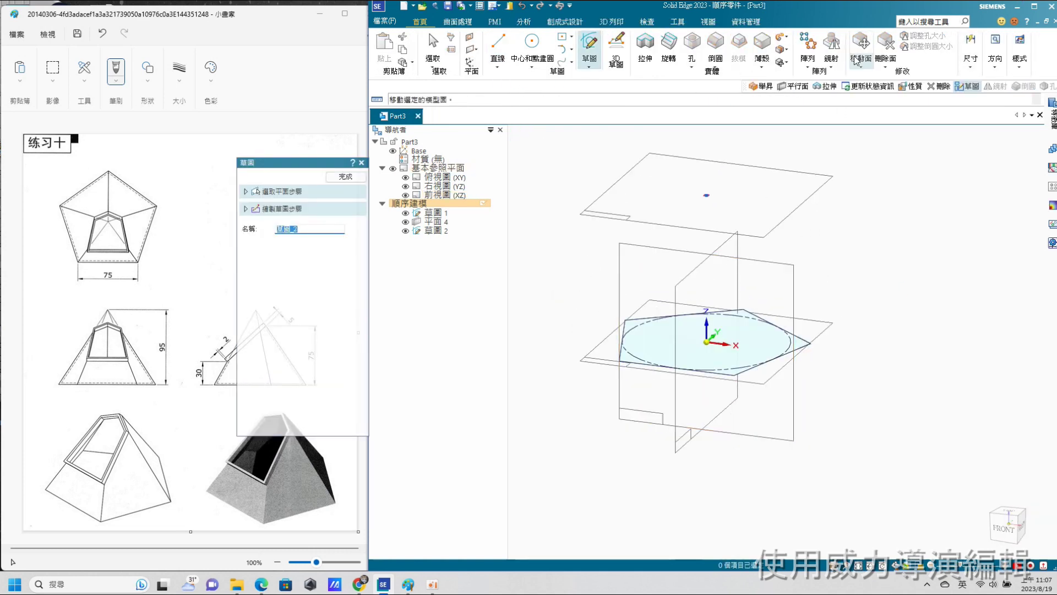
Step: Loft a solid pyramid from the pentagon sketch up to the apex point
left_click(589, 47)
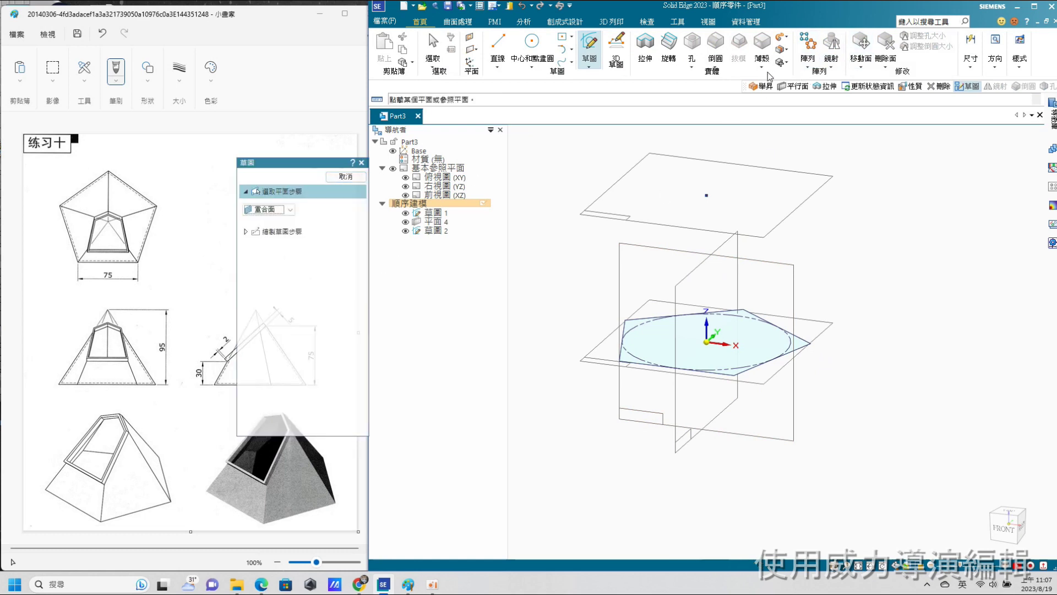
left_click(788, 39)
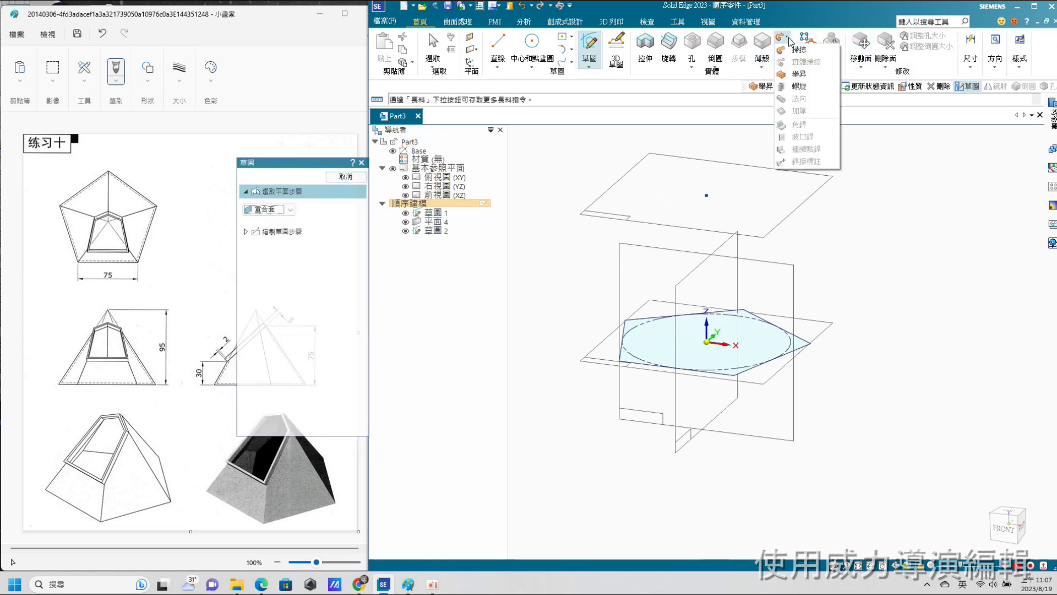
left_click(799, 74)
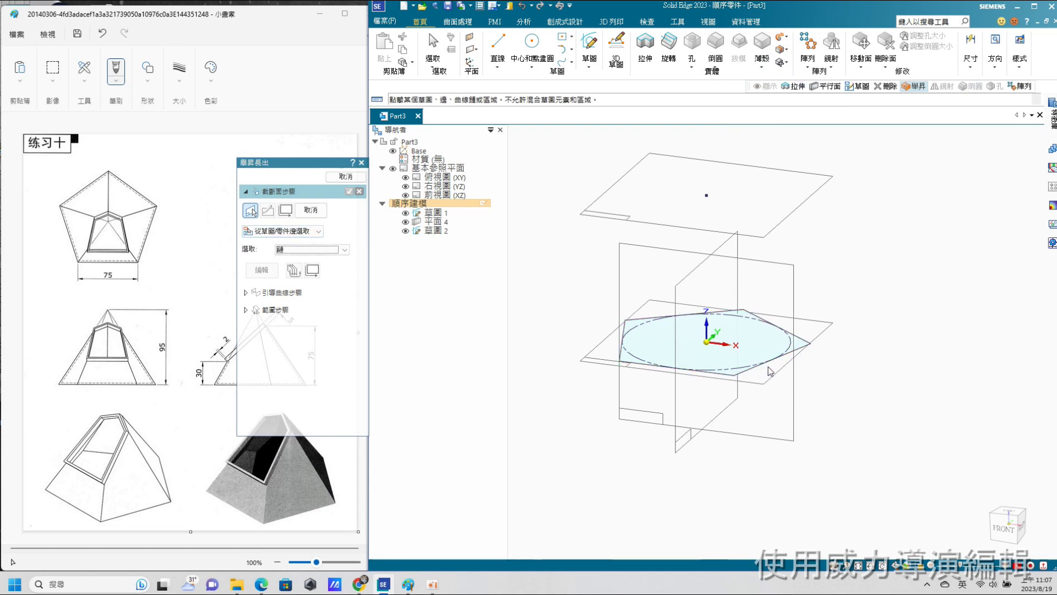
left_click(749, 372)
left_click(345, 249)
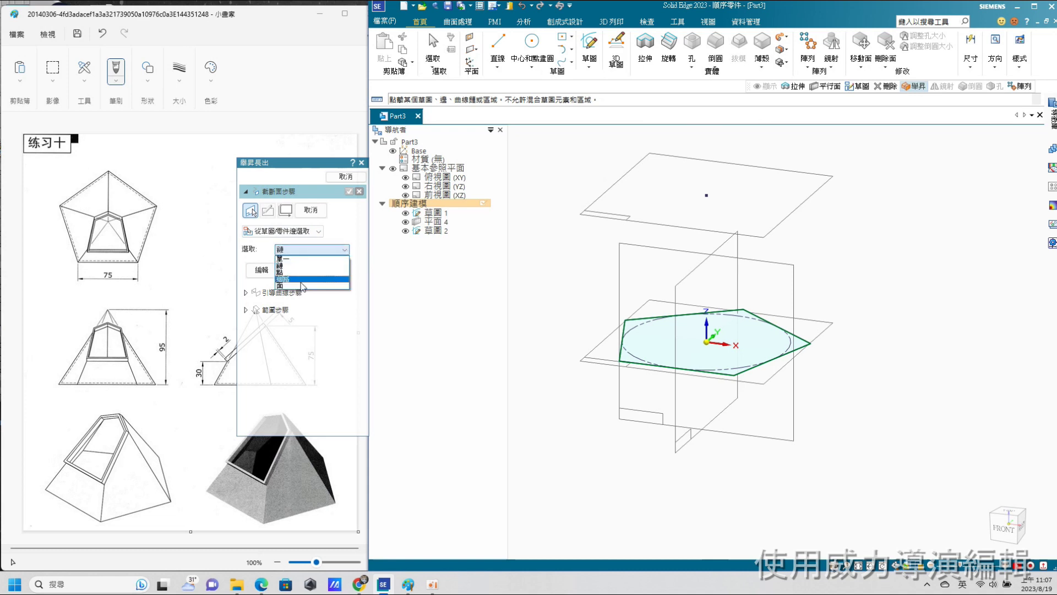
left_click(302, 273)
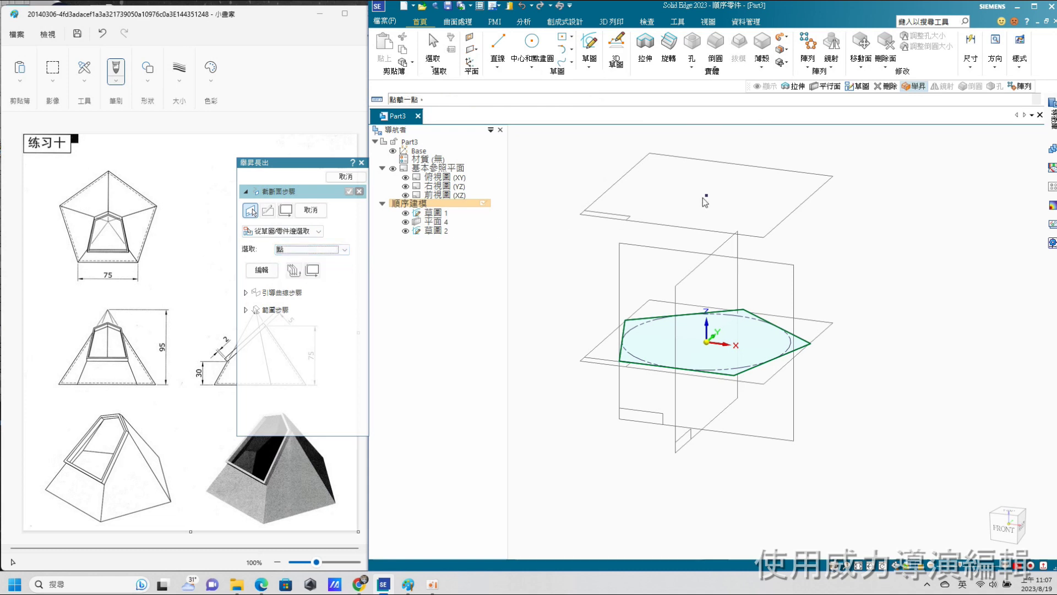
left_click(707, 196)
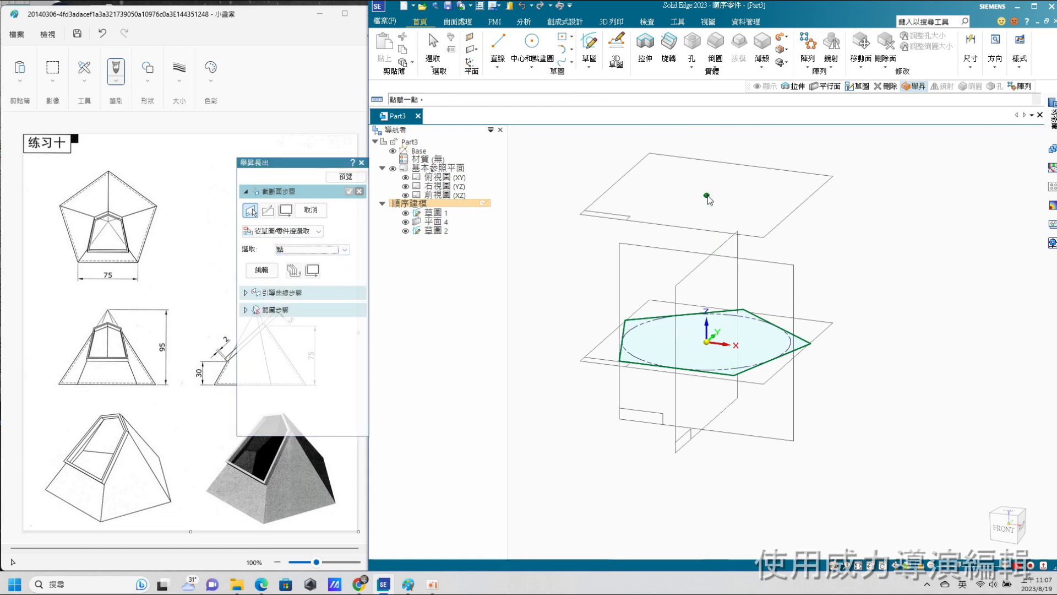
left_click(343, 180)
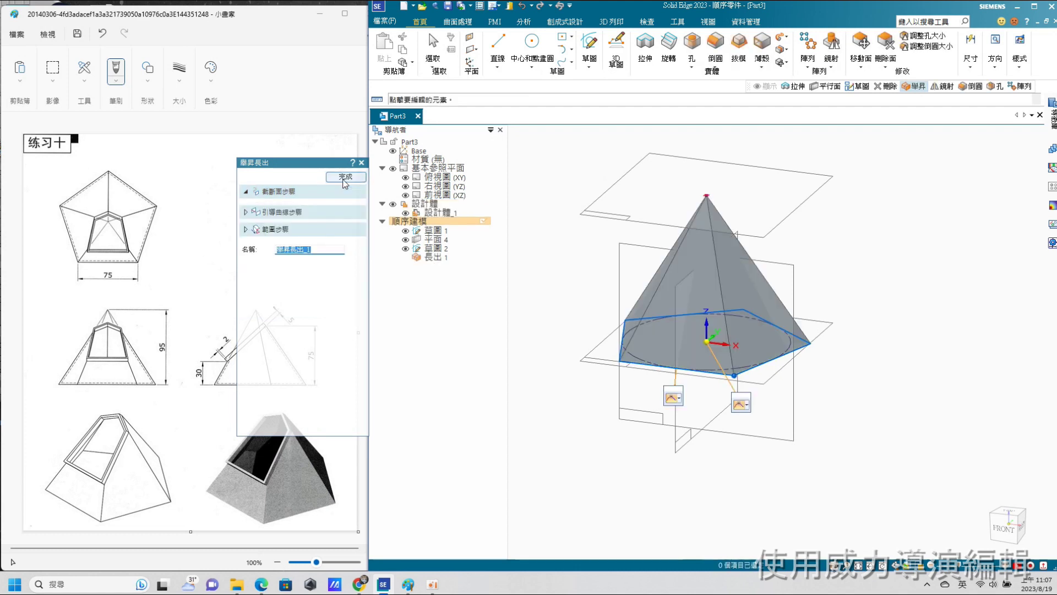
left_click(343, 180)
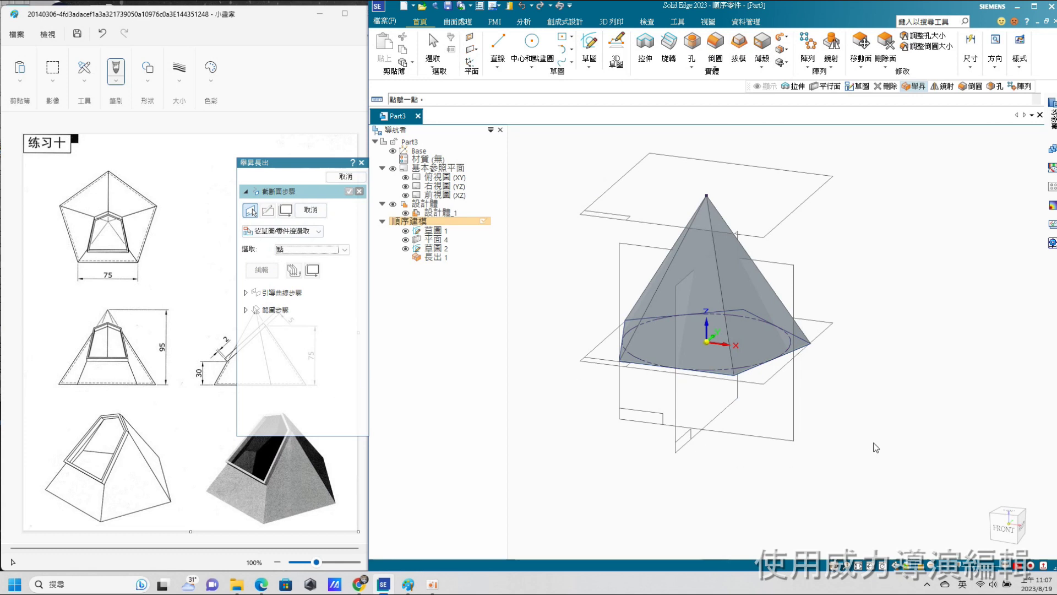
left_click(346, 177)
Step: Hide Plane 4, the base reference planes and Sketch 1, then select the YZ plane
mouse_move(843, 330)
middle_mouse_down()
mouse_move(859, 334)
mouse_move(878, 297)
mouse_move(888, 324)
middle_mouse_up()
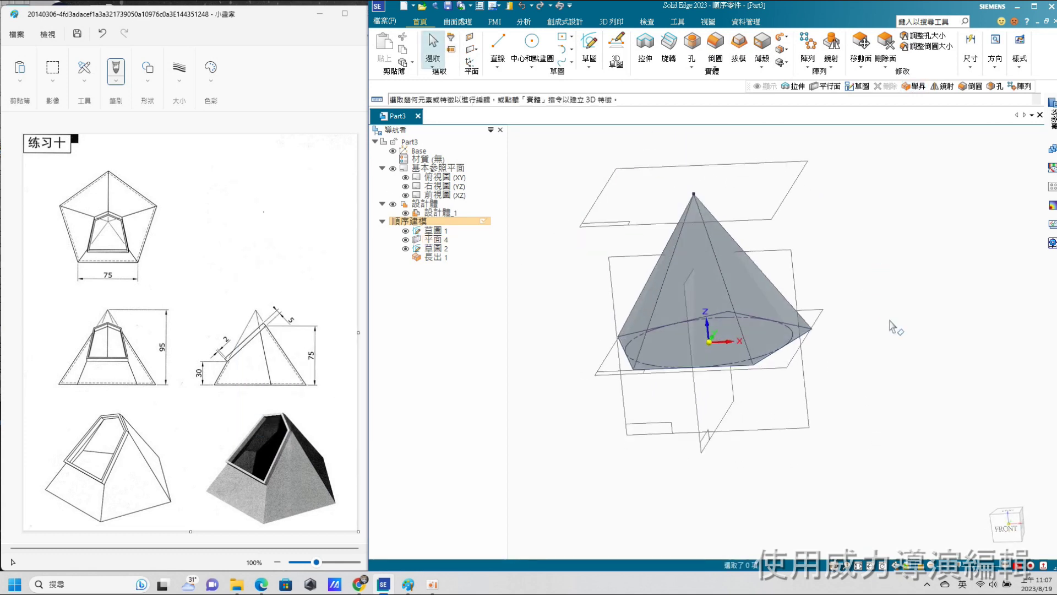
scroll(815, 282, "up", 2)
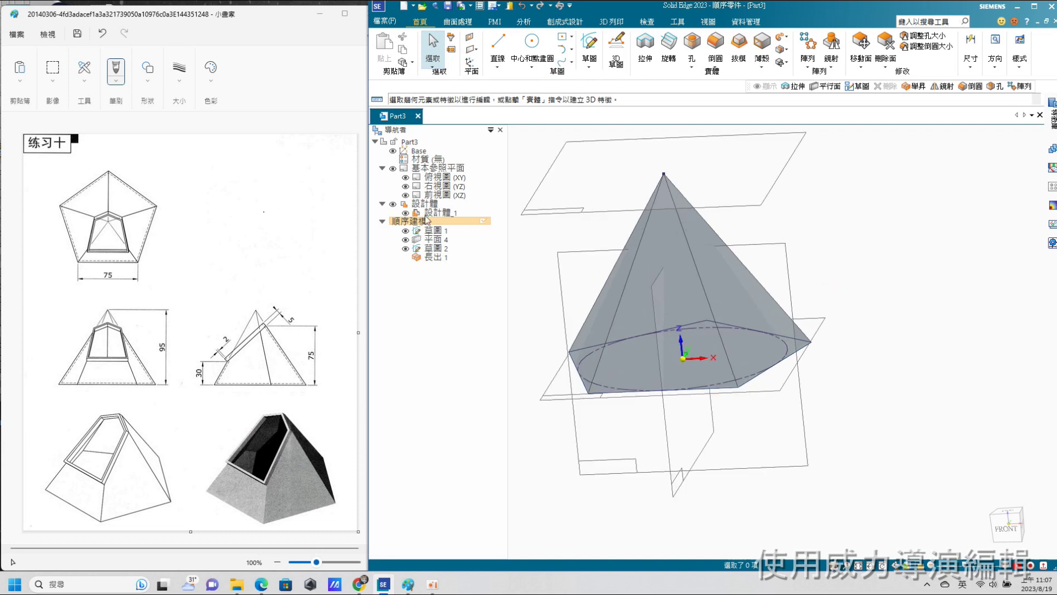
left_click(442, 244)
left_click(472, 219)
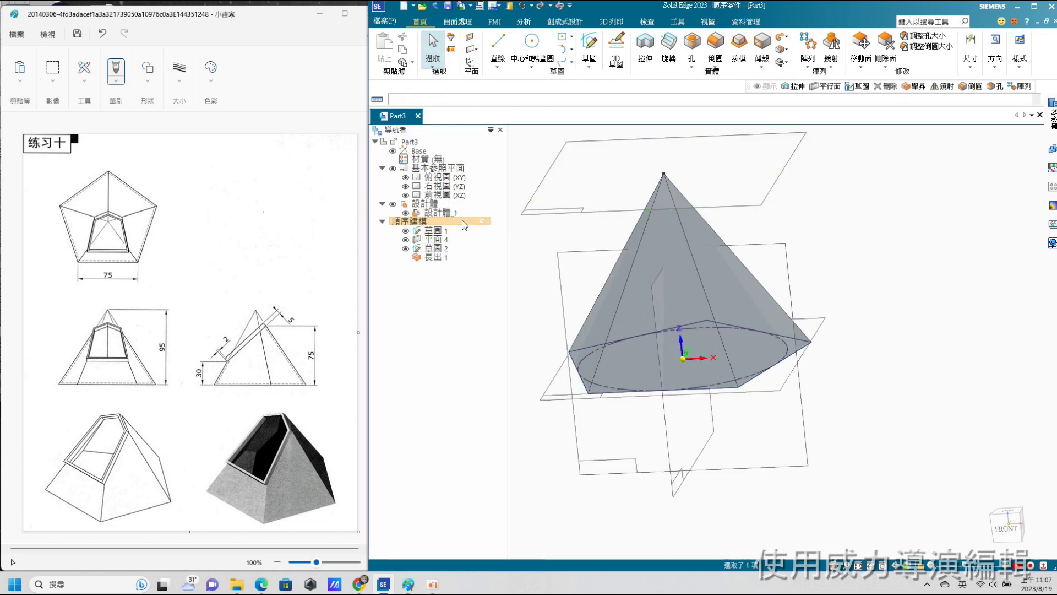
left_click(393, 168)
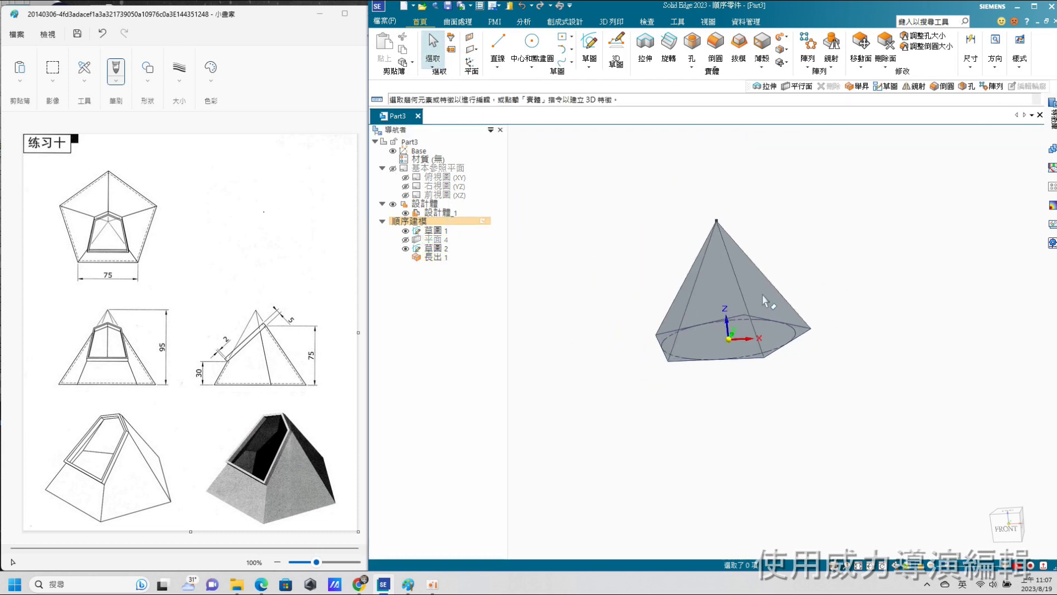
middle_click_drag(715, 281, 942, 234)
left_click(406, 231)
middle_click_drag(883, 312, 832, 303)
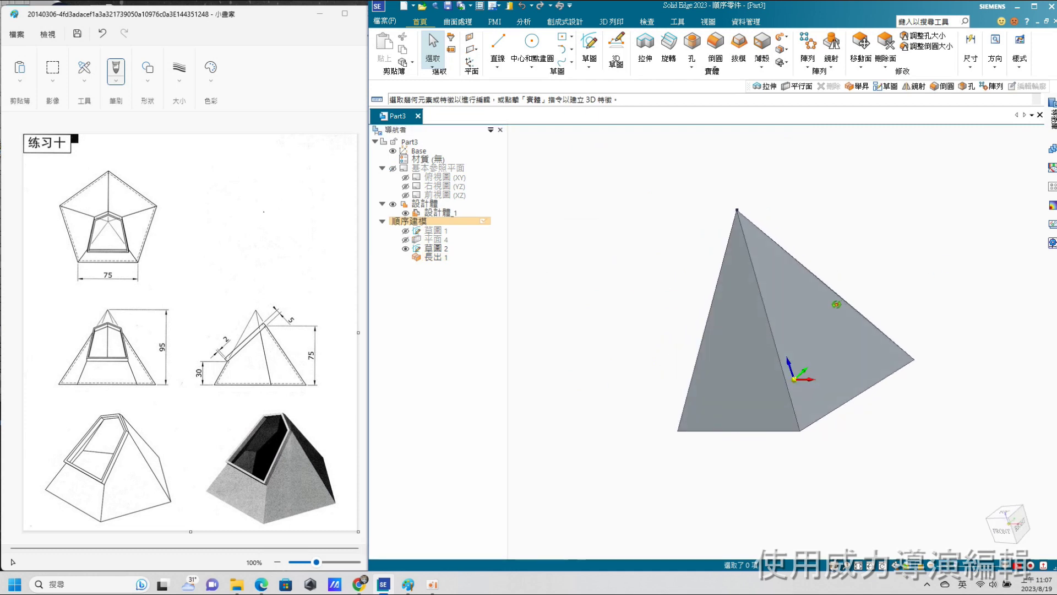
left_click(442, 186)
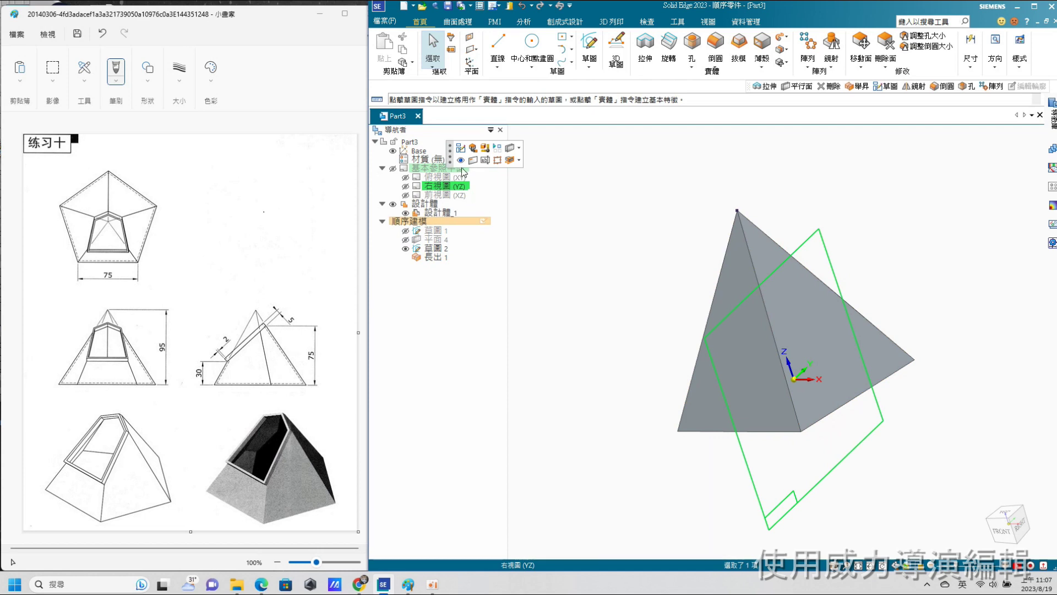
left_click(647, 43)
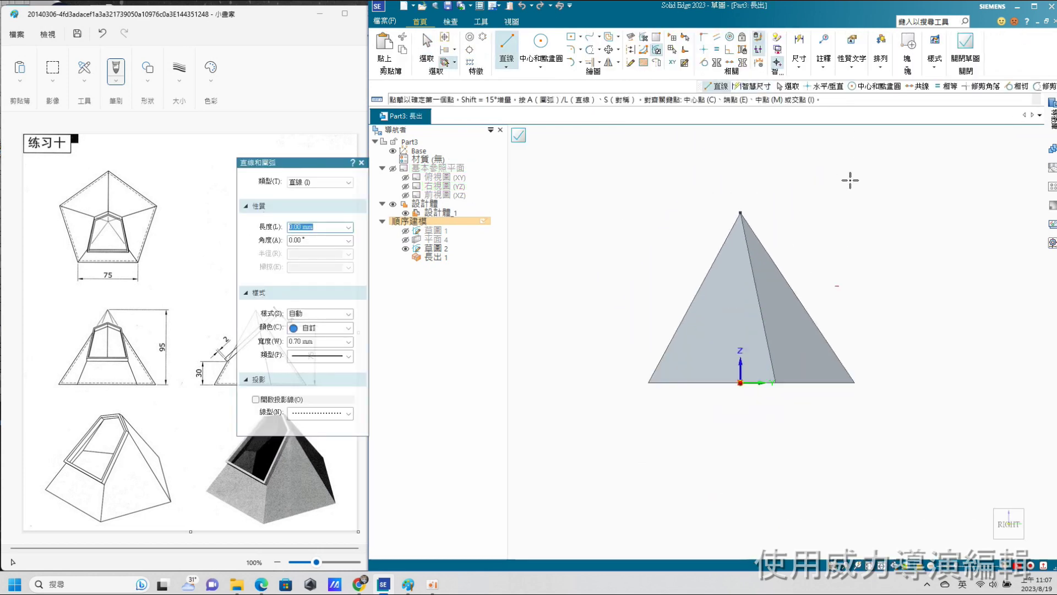
left_click(508, 44)
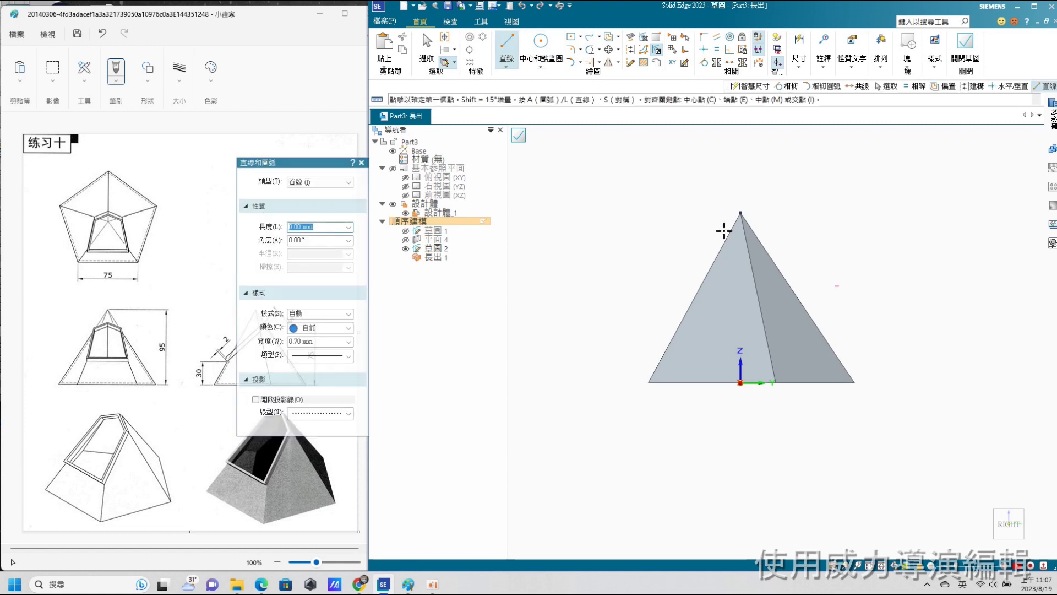
left_click(740, 213)
left_click(704, 281)
left_click(776, 265)
left_click(741, 214)
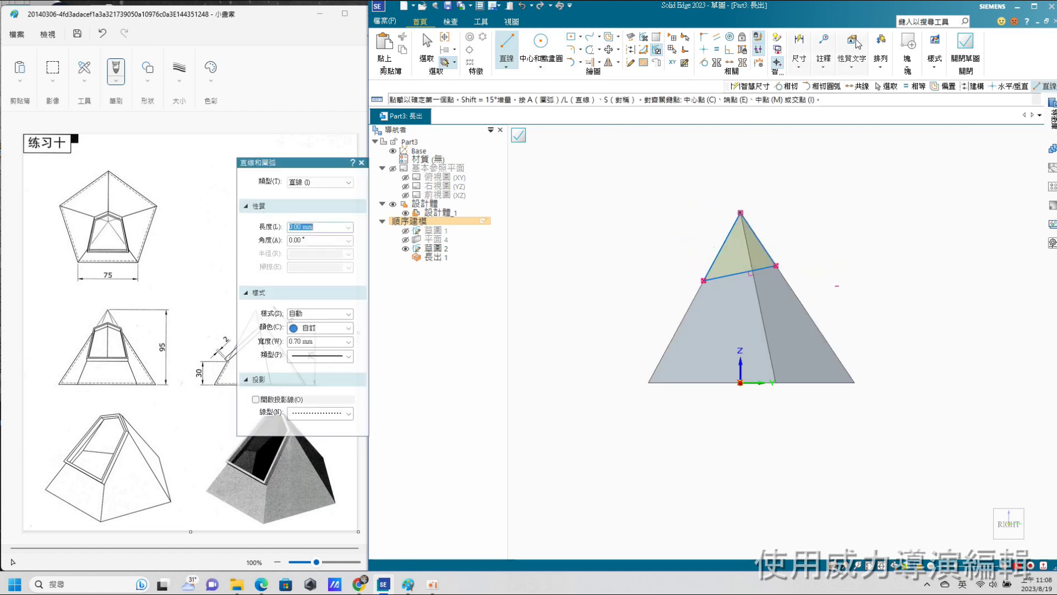
left_click(801, 61)
left_click(805, 90)
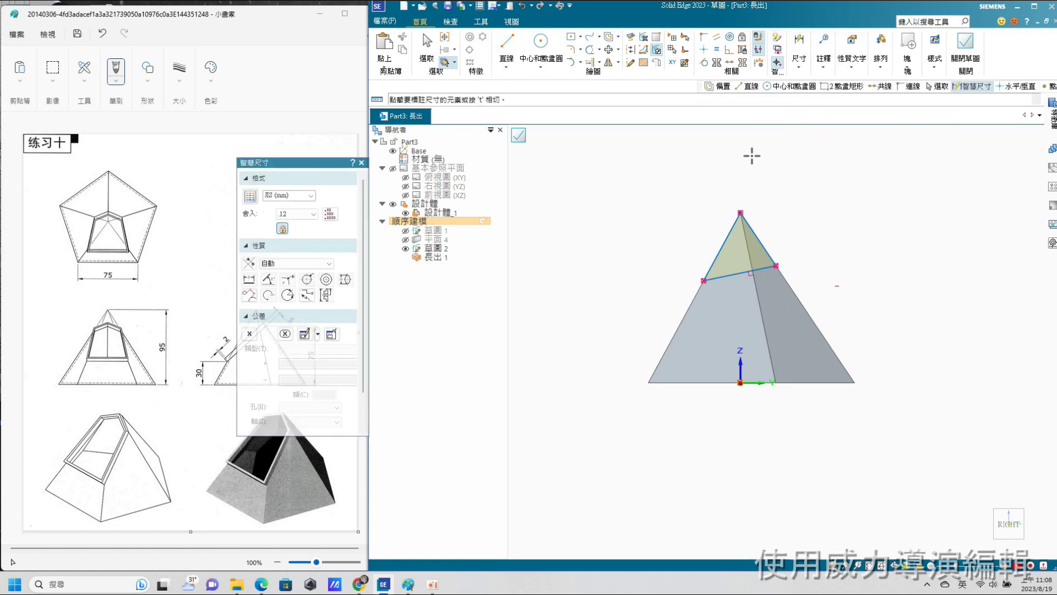
left_click(770, 260)
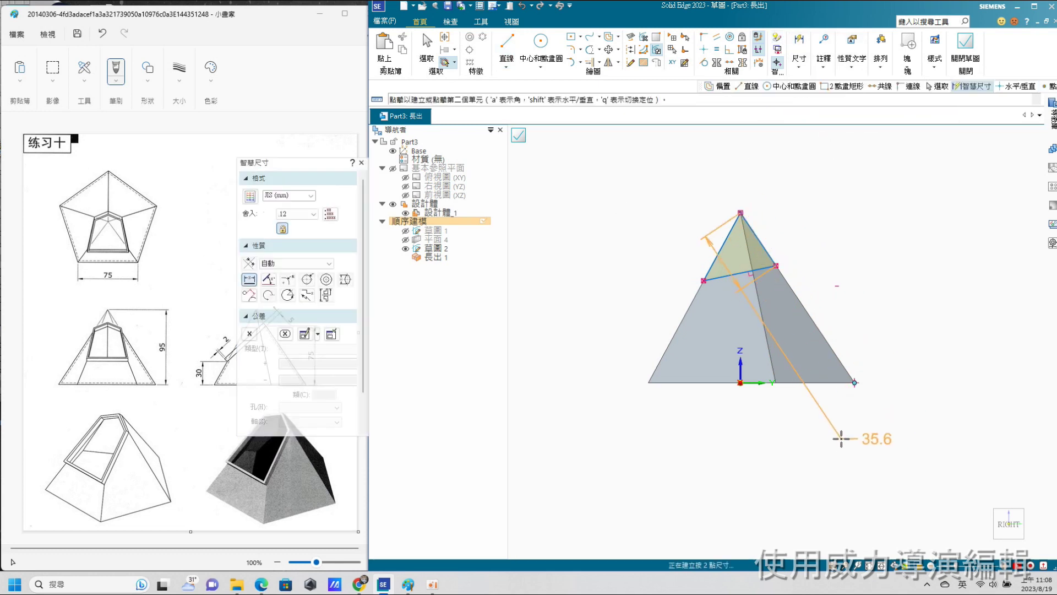
left_click(825, 383)
left_click(904, 319)
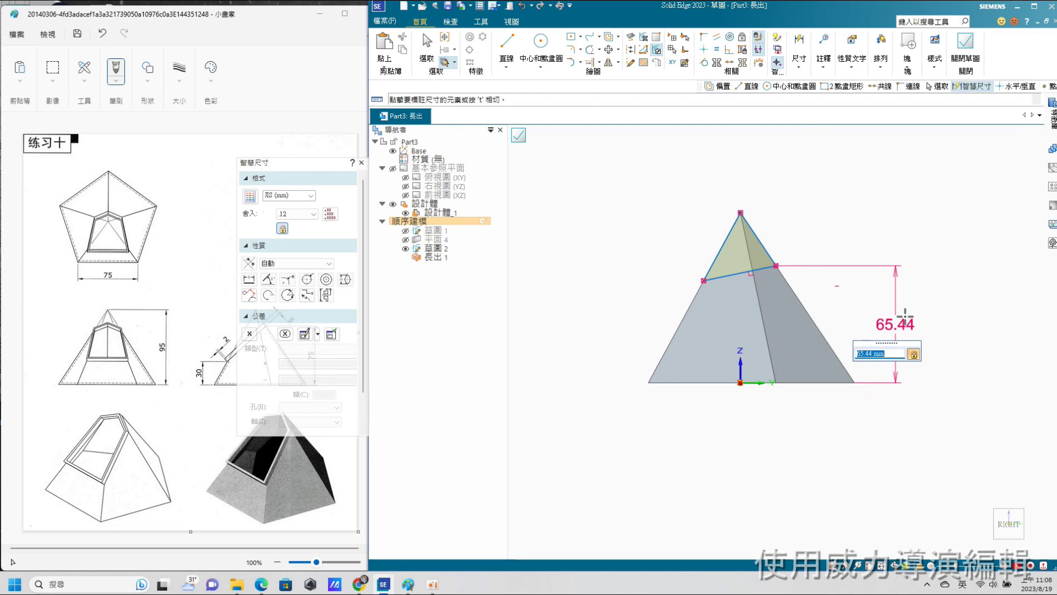
left_click_drag(298, 167, 466, 165)
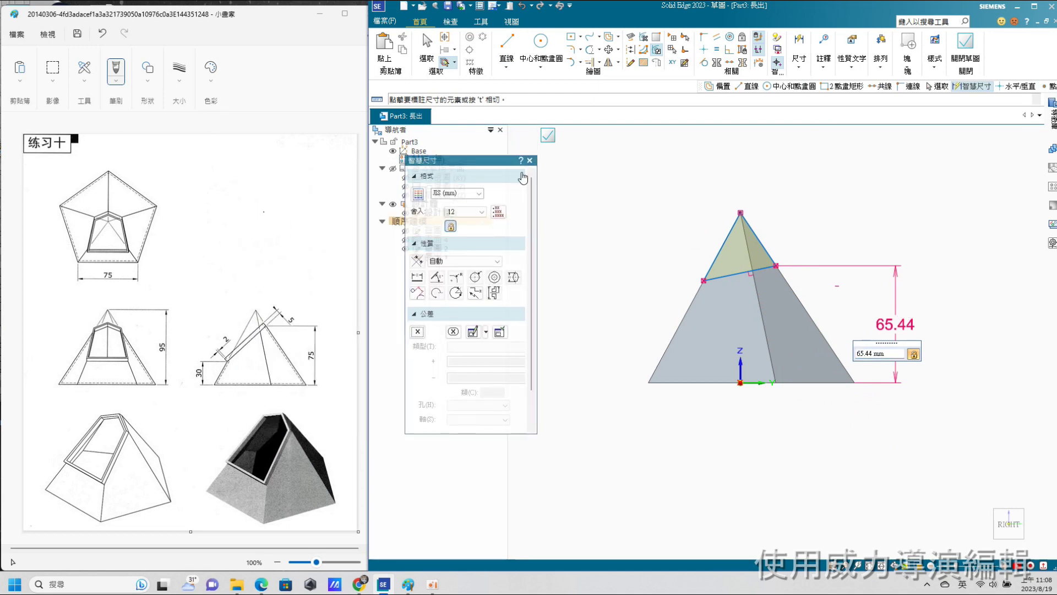
type("75")
key("Return")
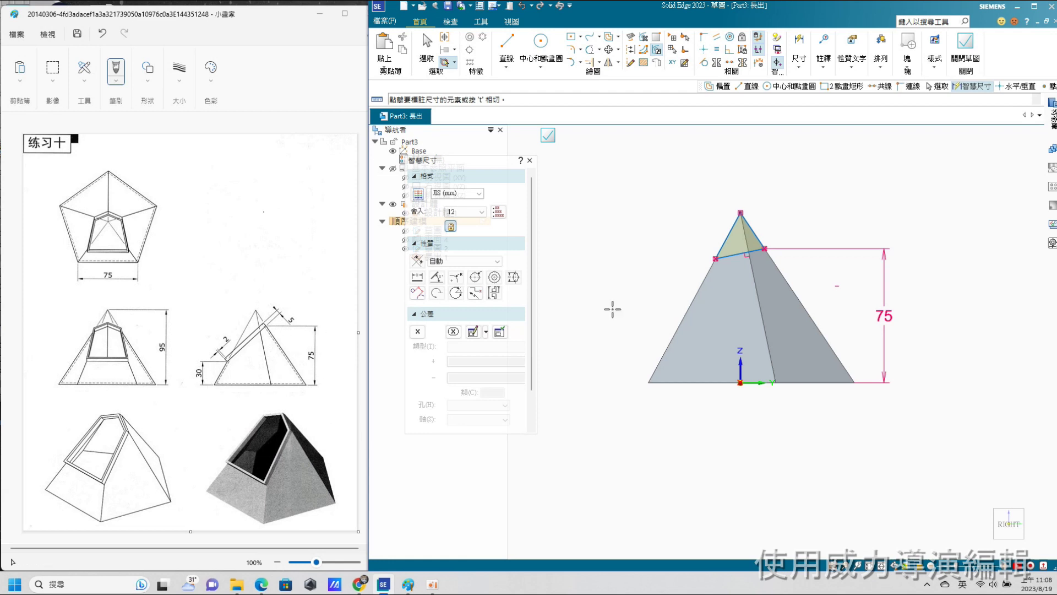
left_click(715, 259)
left_click(661, 382)
left_click(606, 320)
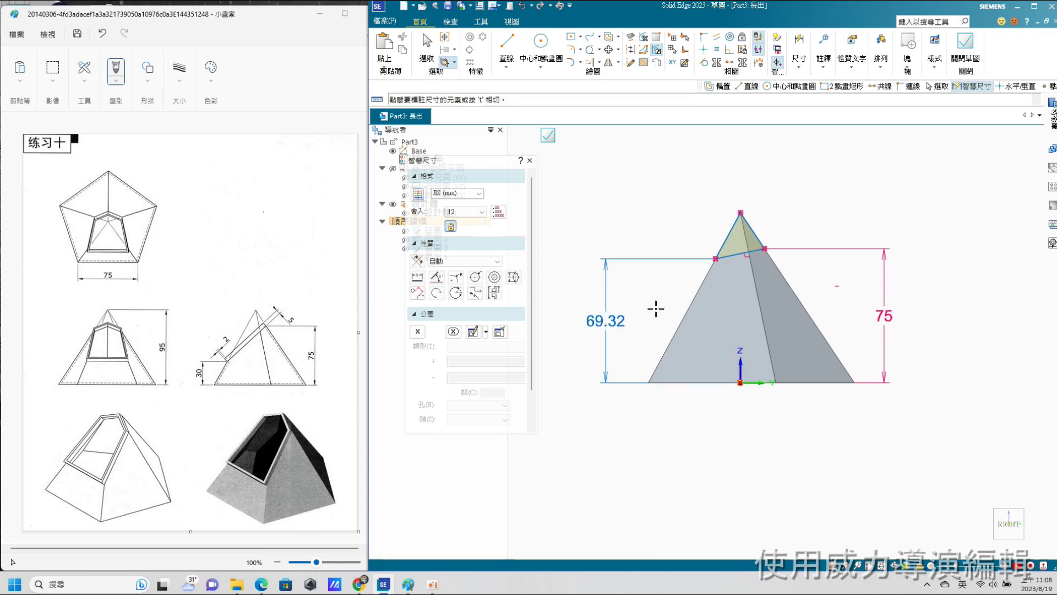
left_click(426, 47)
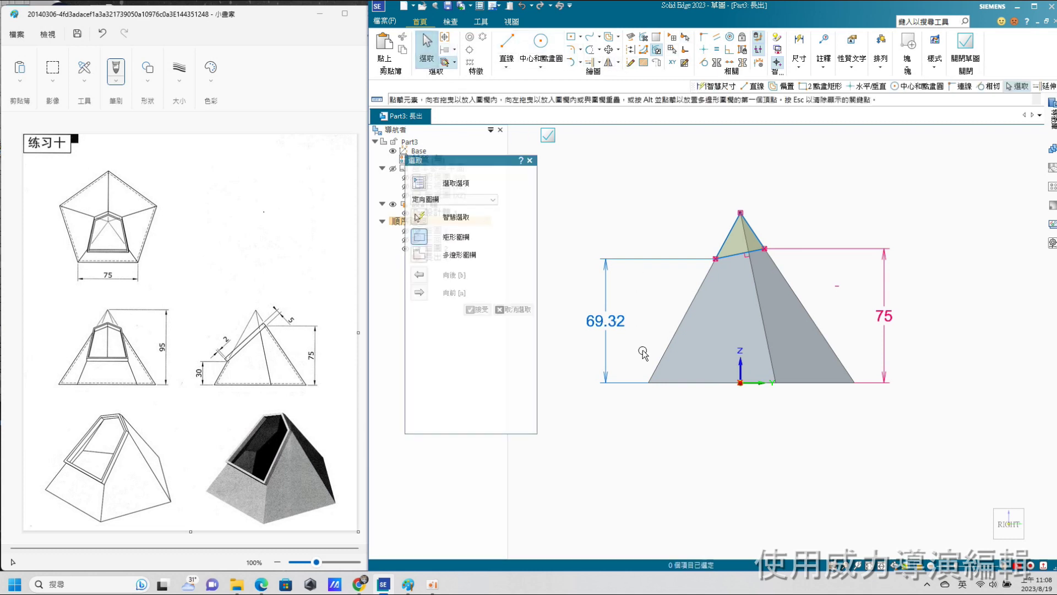
left_click(620, 321)
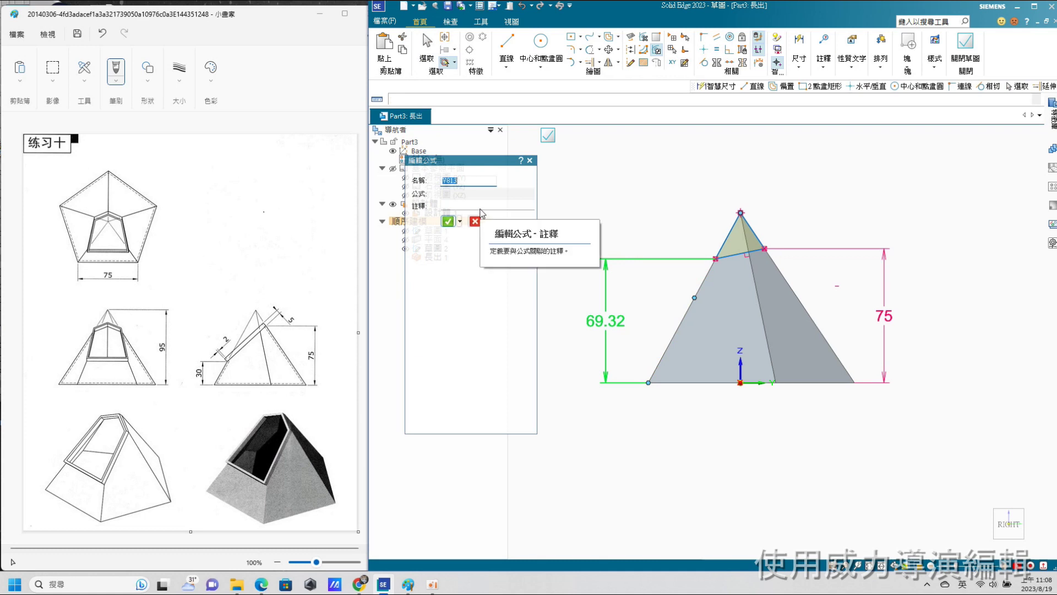
left_click(862, 268)
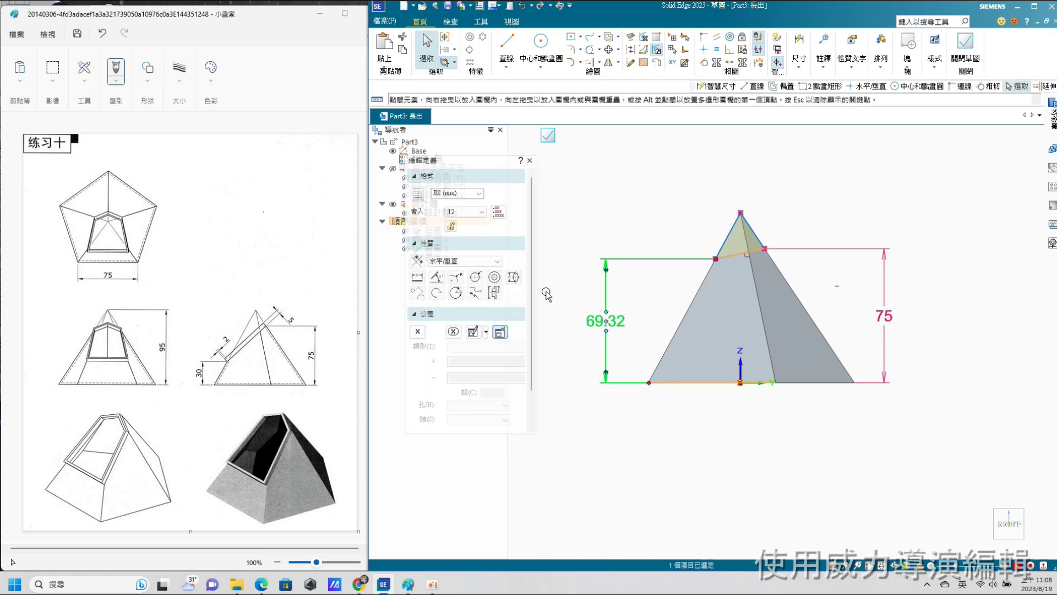
double_click(605, 321)
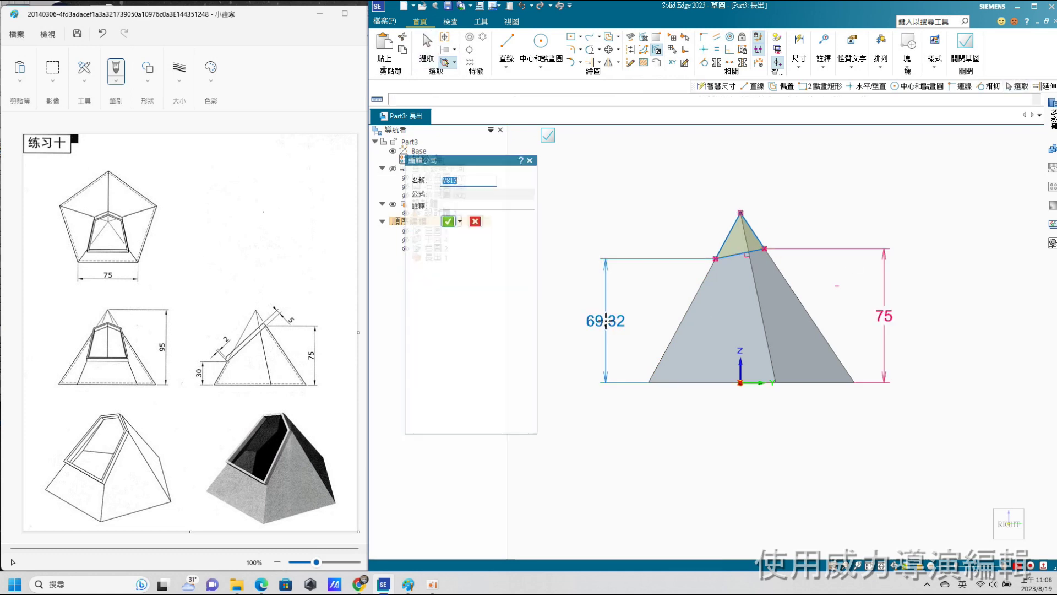
left_click(487, 207)
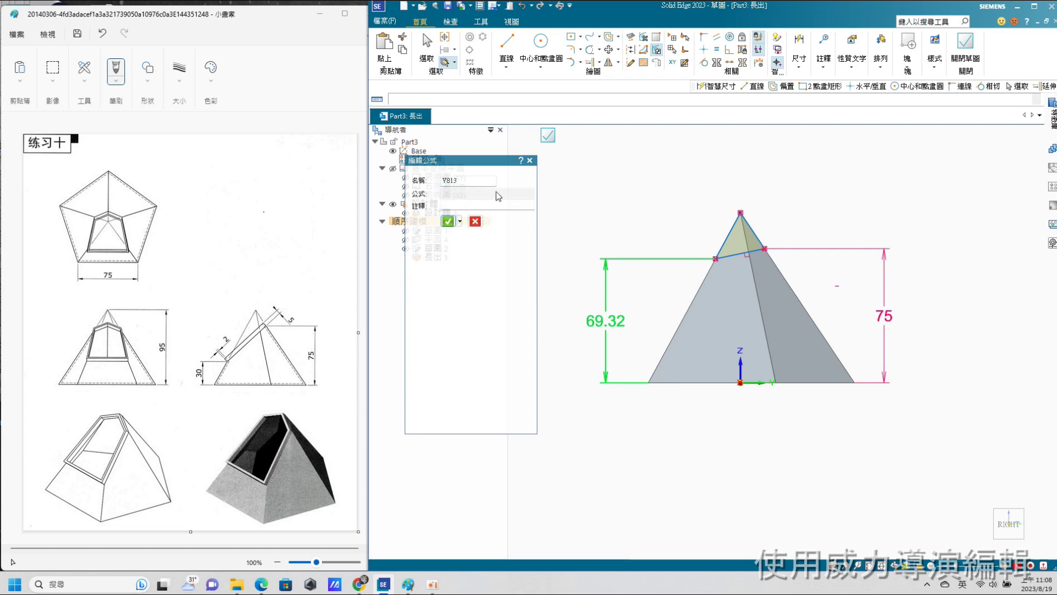
key("Escape")
left_click(602, 290)
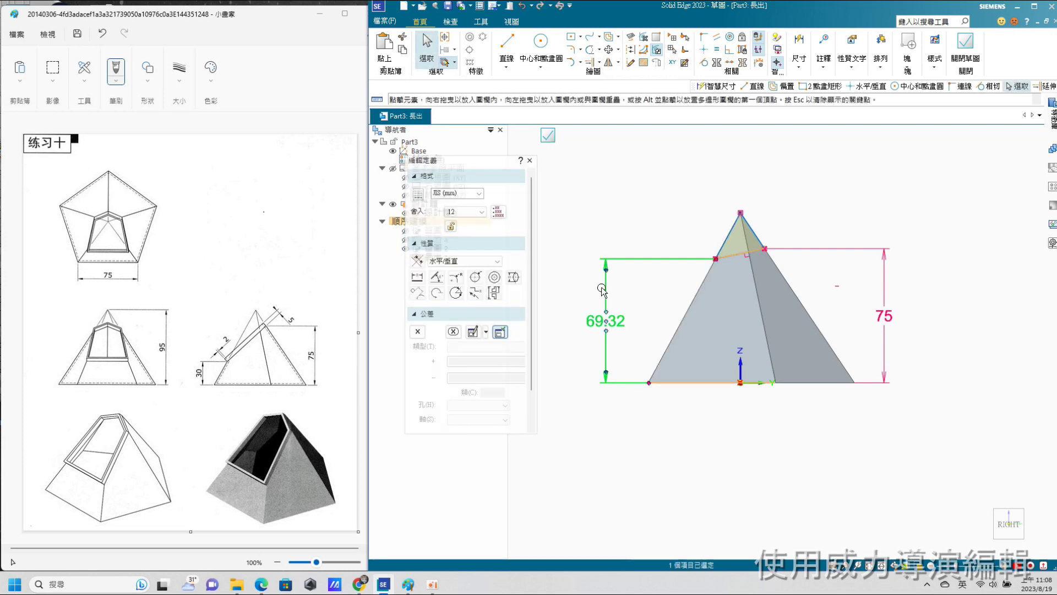
double_click(624, 322)
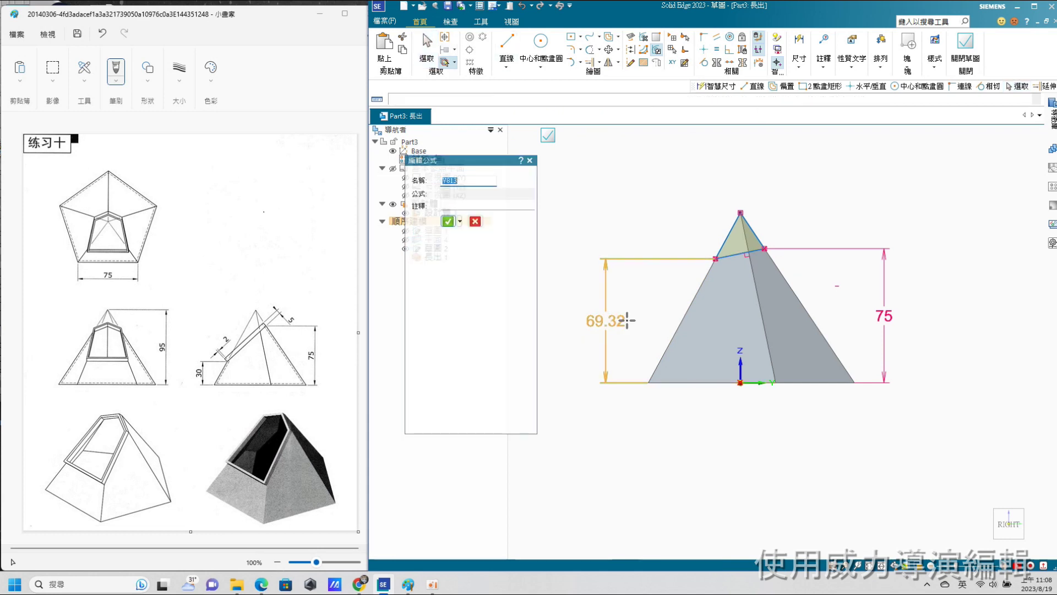
left_click(528, 161)
type("0")
key("Return")
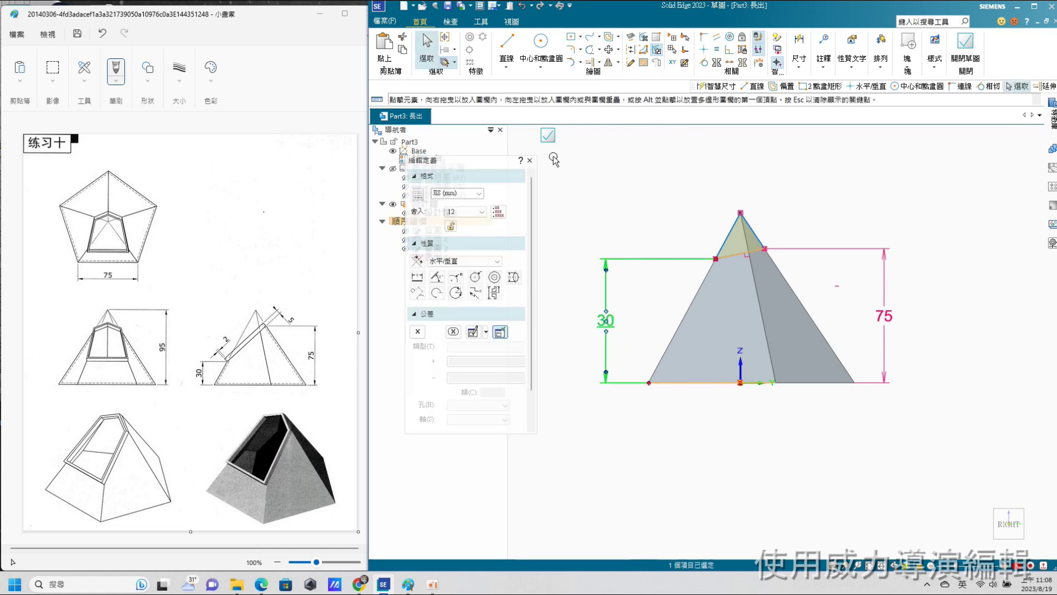
double_click(610, 329)
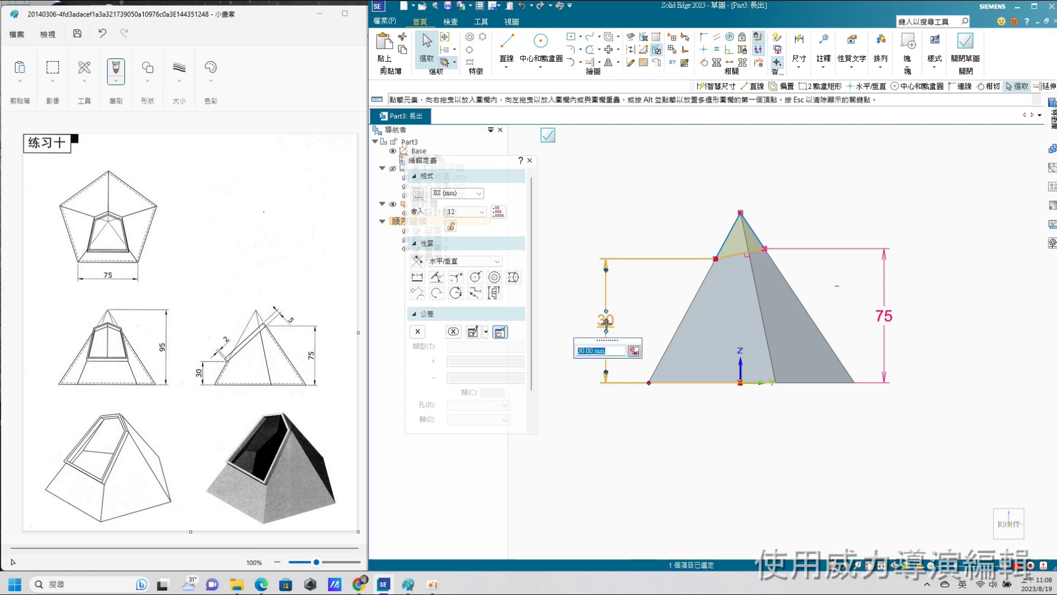
left_click(530, 161)
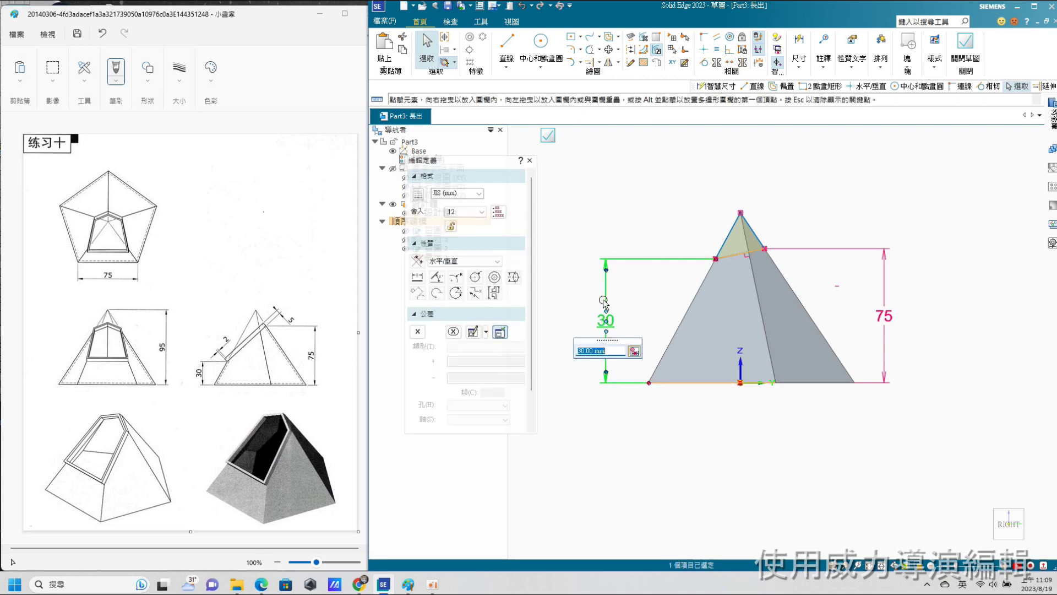
key("Return")
left_click(551, 139)
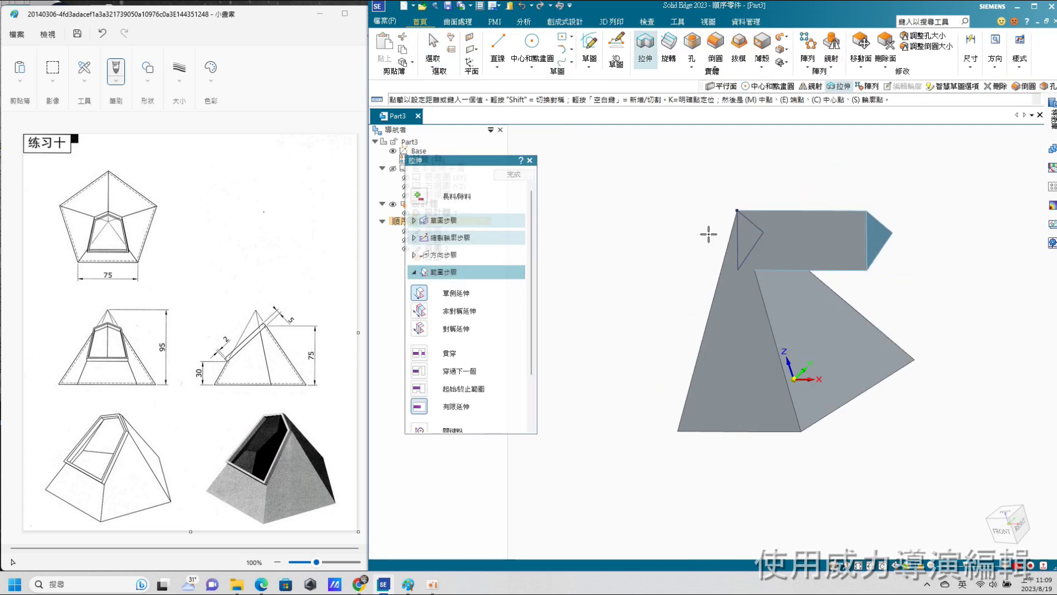
key("Escape")
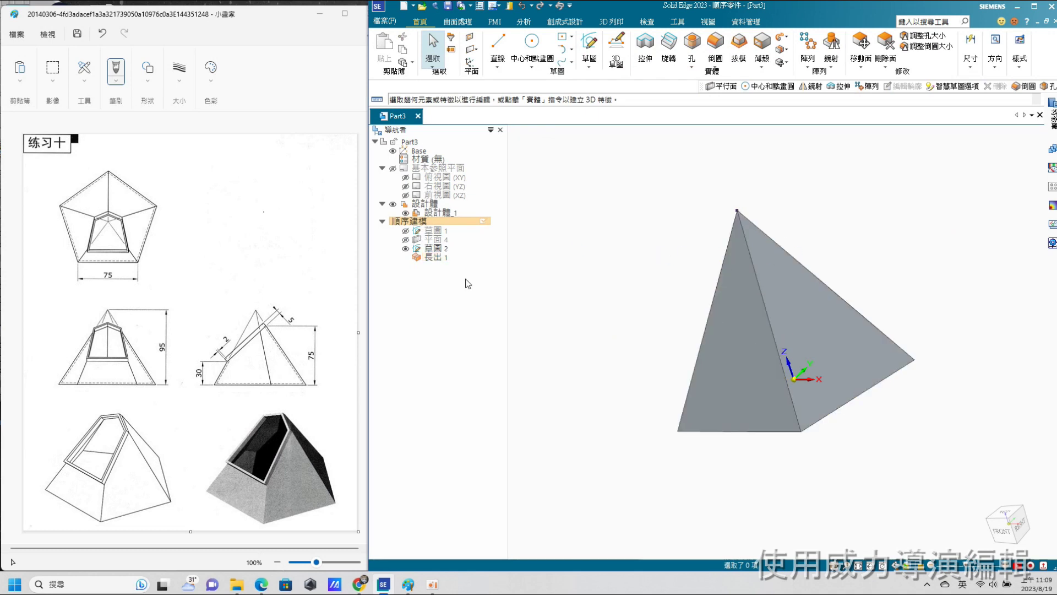
left_click(439, 187)
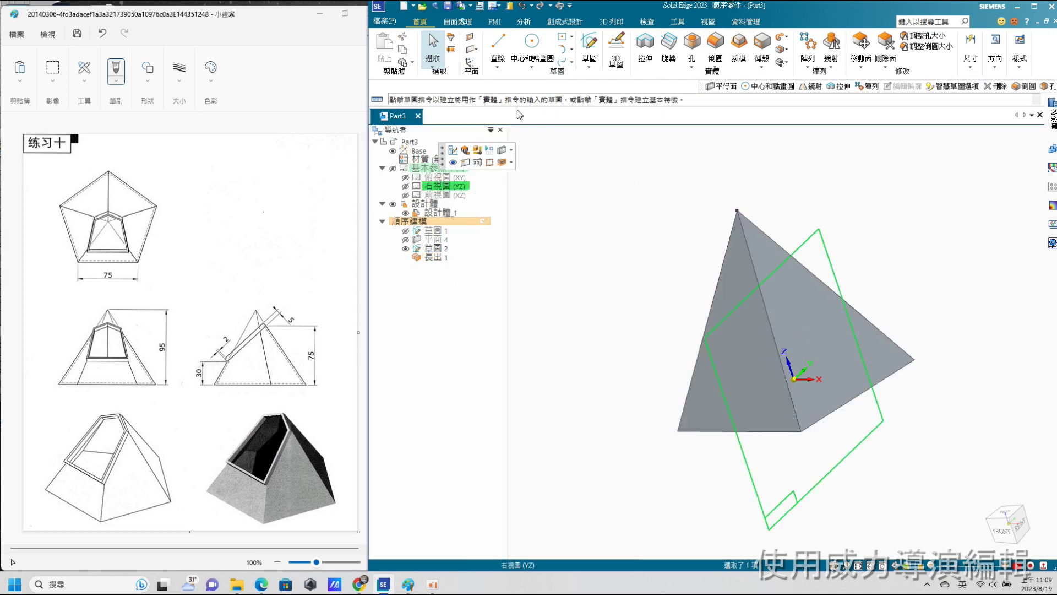
Step: In a new extrusion sketch, draw a slanted line across the pyramid's left and right edges
left_click(648, 44)
scroll(842, 181, "up", 2)
scroll(854, 236, "down", 3)
middle_click_drag(852, 227, 867, 310, "shift")
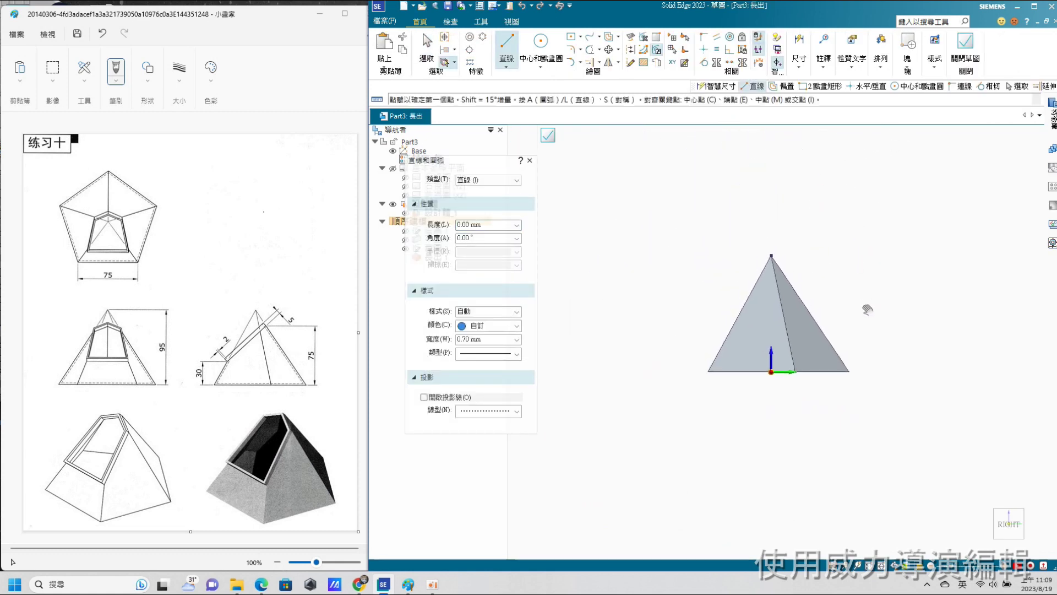
scroll(804, 284, "up", 3)
left_click(513, 50)
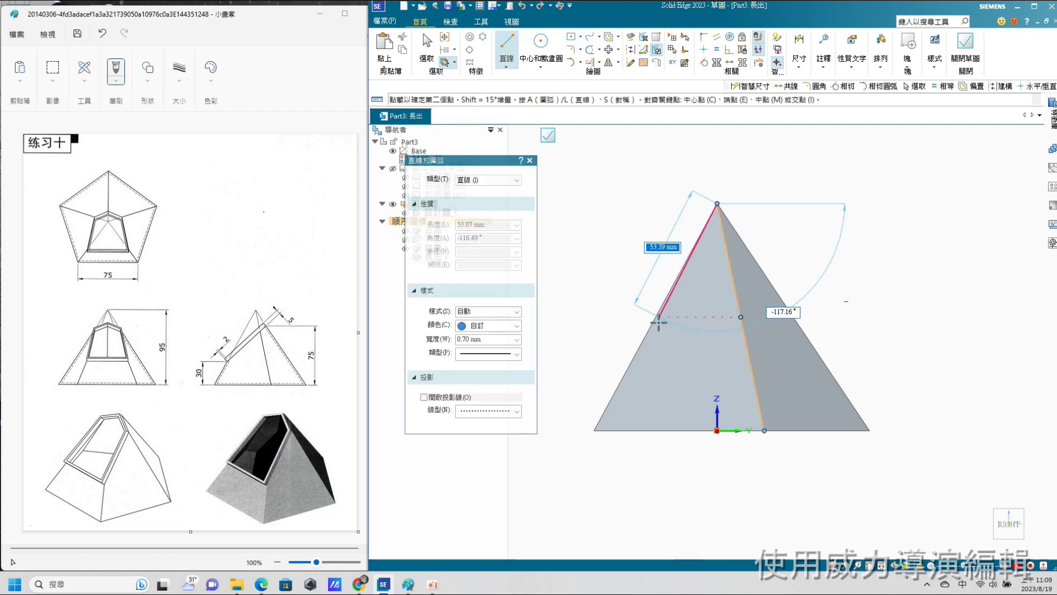
left_click(639, 346)
left_click(775, 292)
left_click(717, 204)
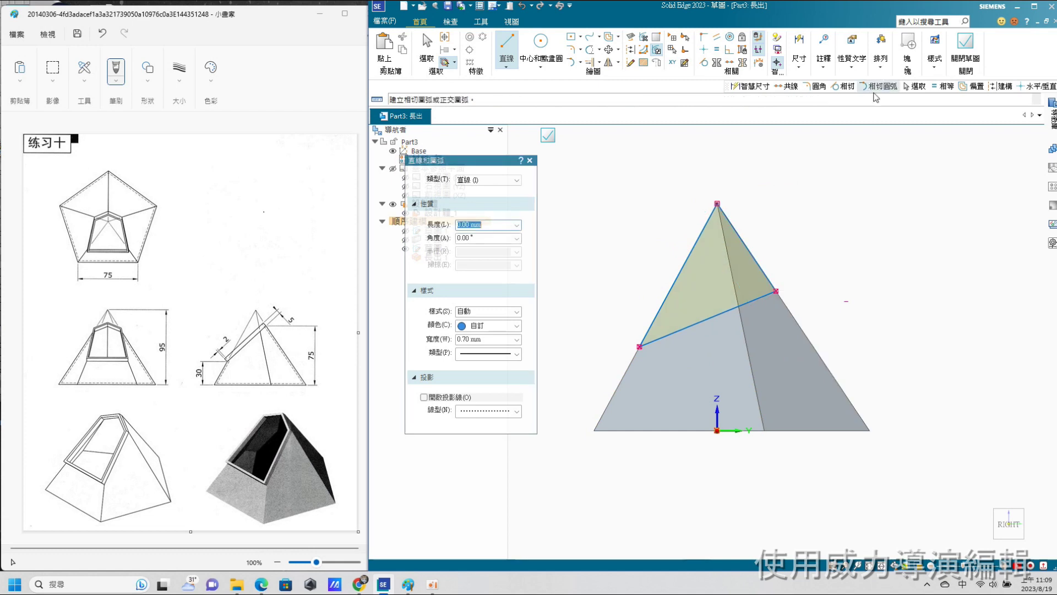
key("Escape")
Step: Dimension the line's left end 30 and right end 75 above the base, then close the sketch
left_click(799, 45)
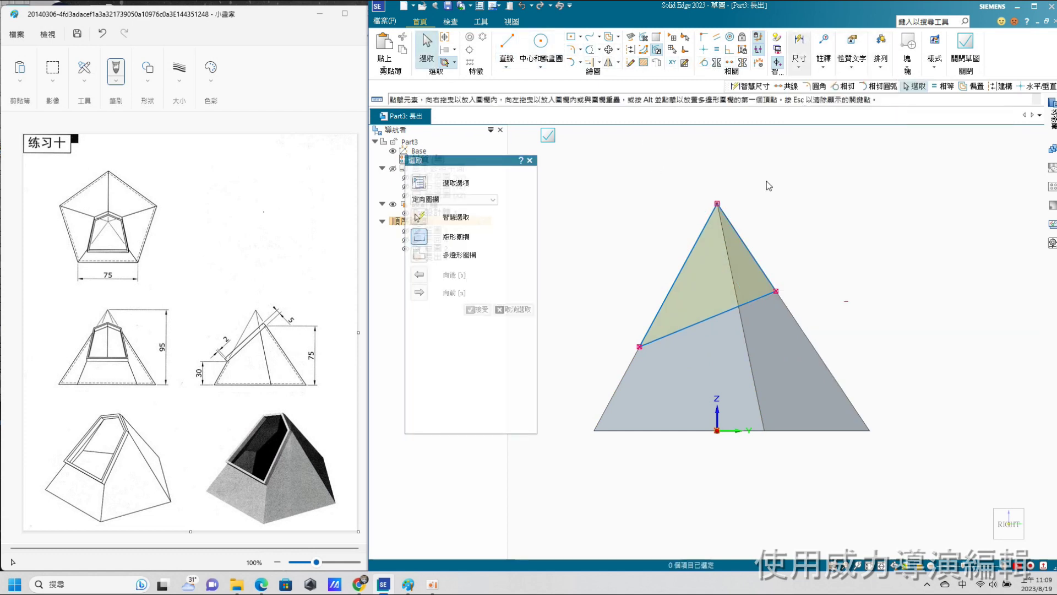
left_click(640, 346)
left_click(644, 429)
left_click(572, 385)
key("Return")
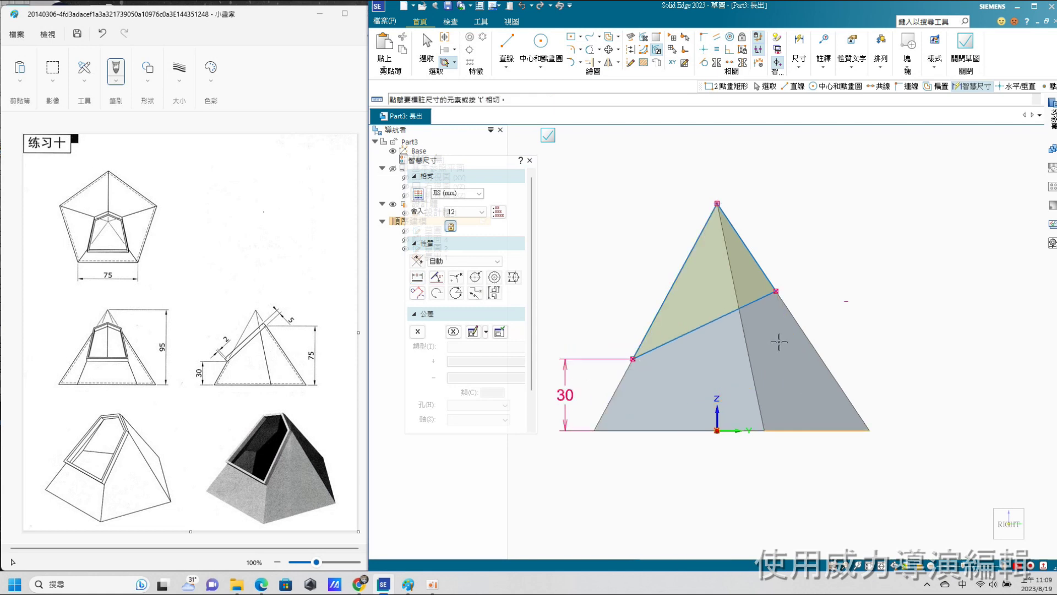
left_click(765, 278)
left_click(800, 430)
left_click(974, 355)
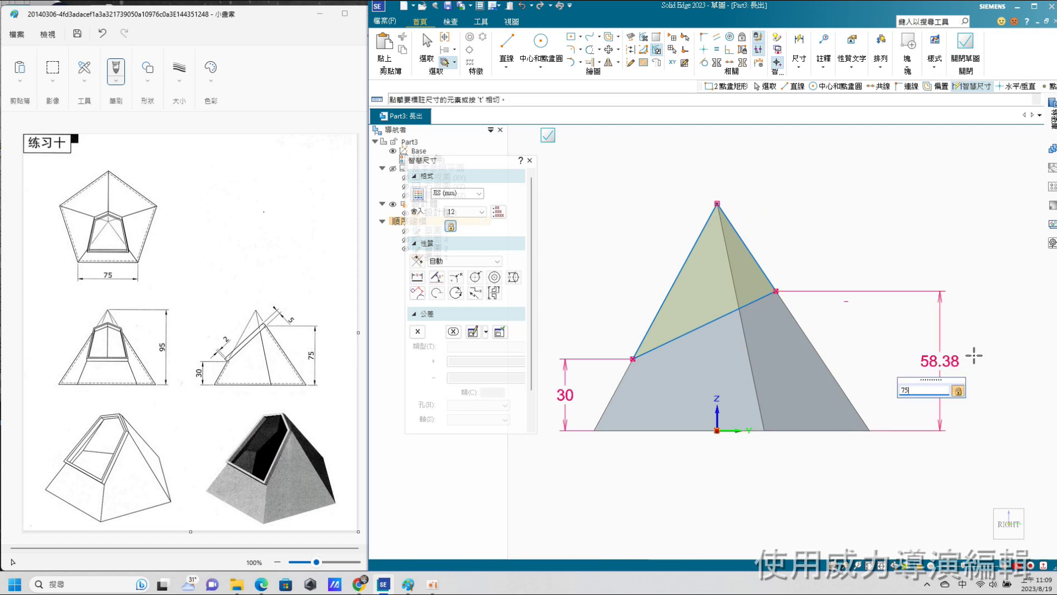
key("Return")
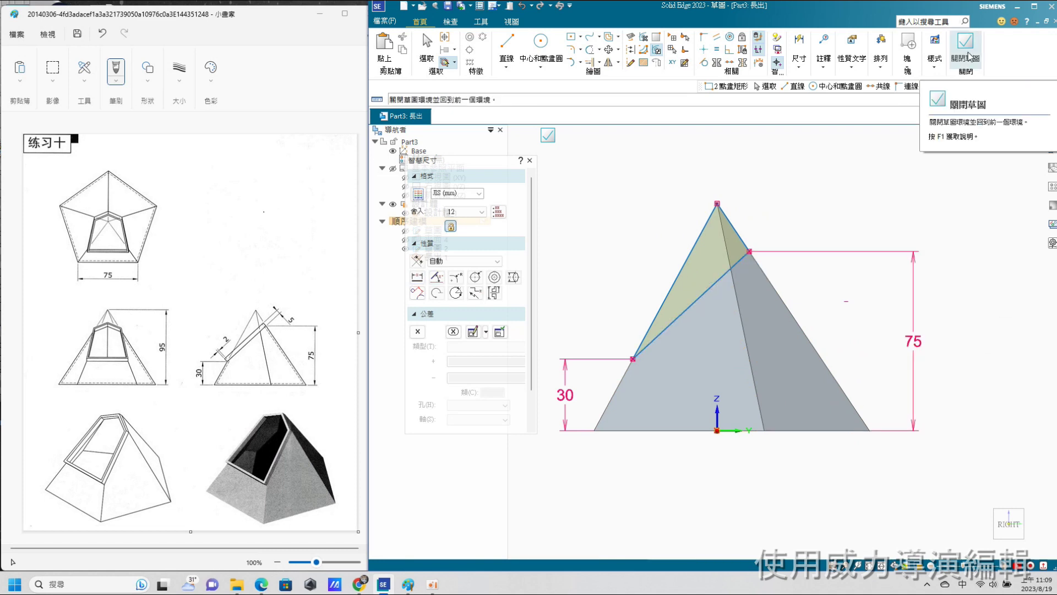
left_click(969, 55)
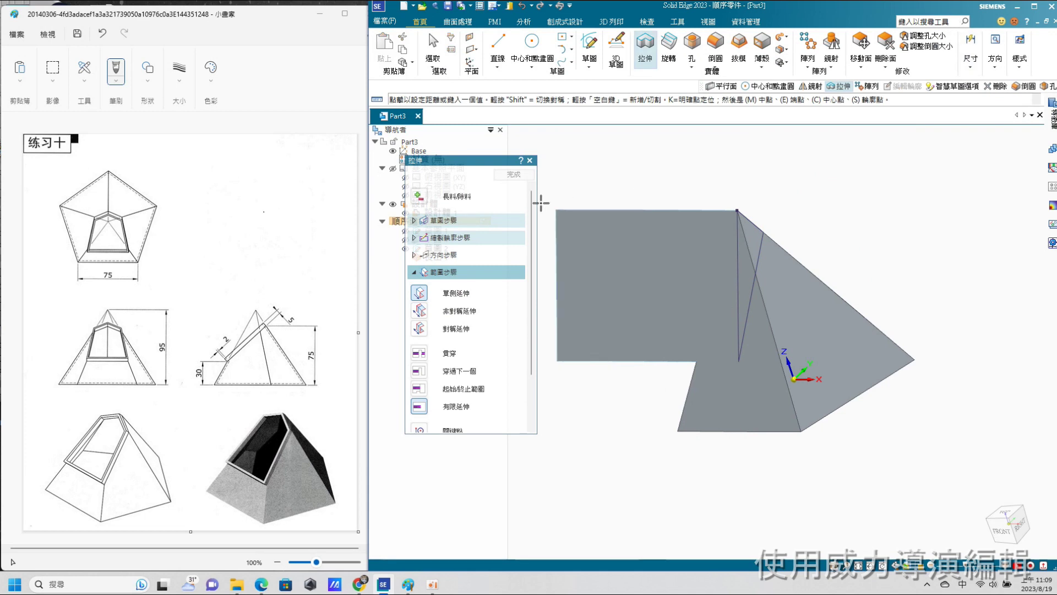
Step: Cut off the pyramid's top symmetrically along the slant line, then sketch on the cut face
left_click(419, 196)
left_click(436, 234)
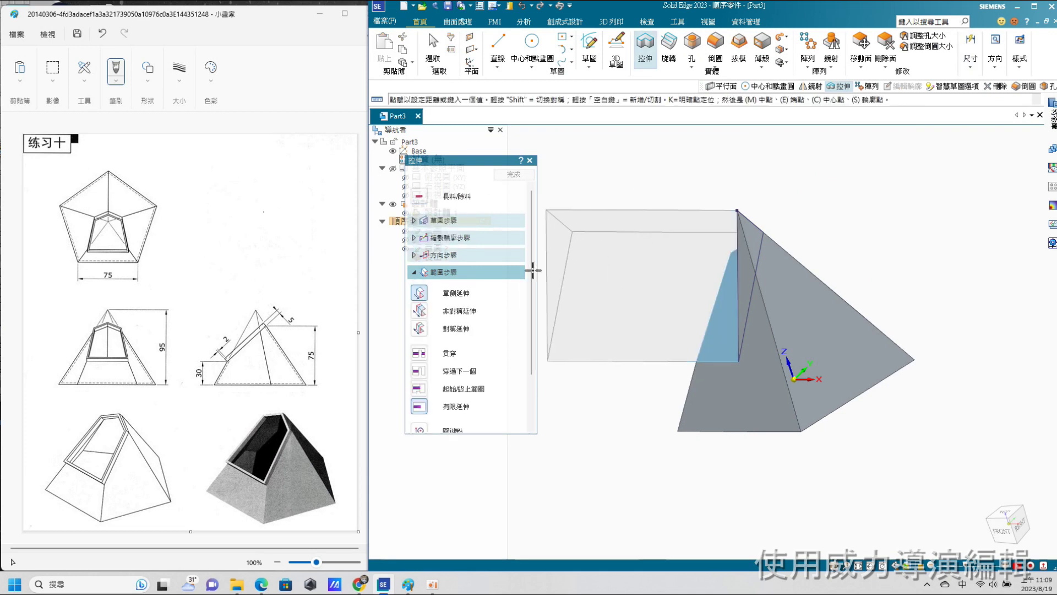
left_click(418, 329)
left_click(558, 269)
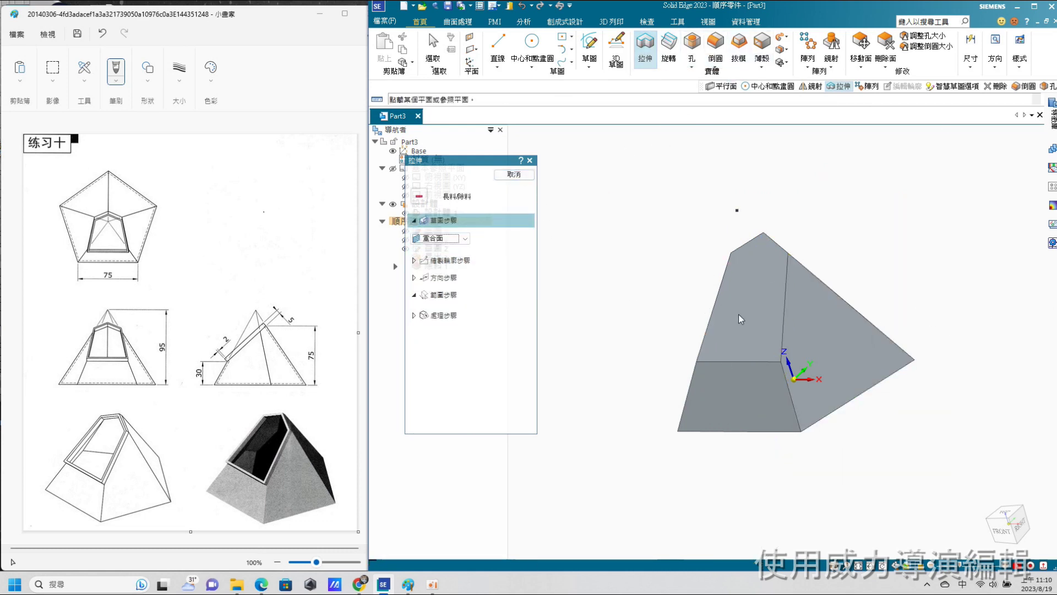
left_click(754, 317)
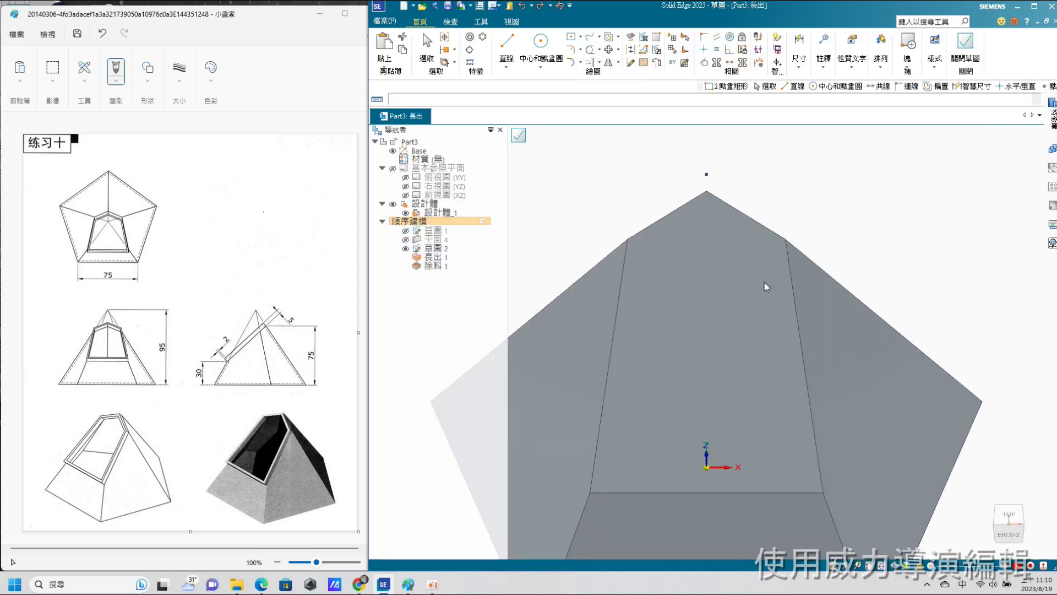
Step: Trace a closed line outline around the slanted cut face and close the sketch
left_click(706, 191)
left_click(627, 240)
left_click(590, 491)
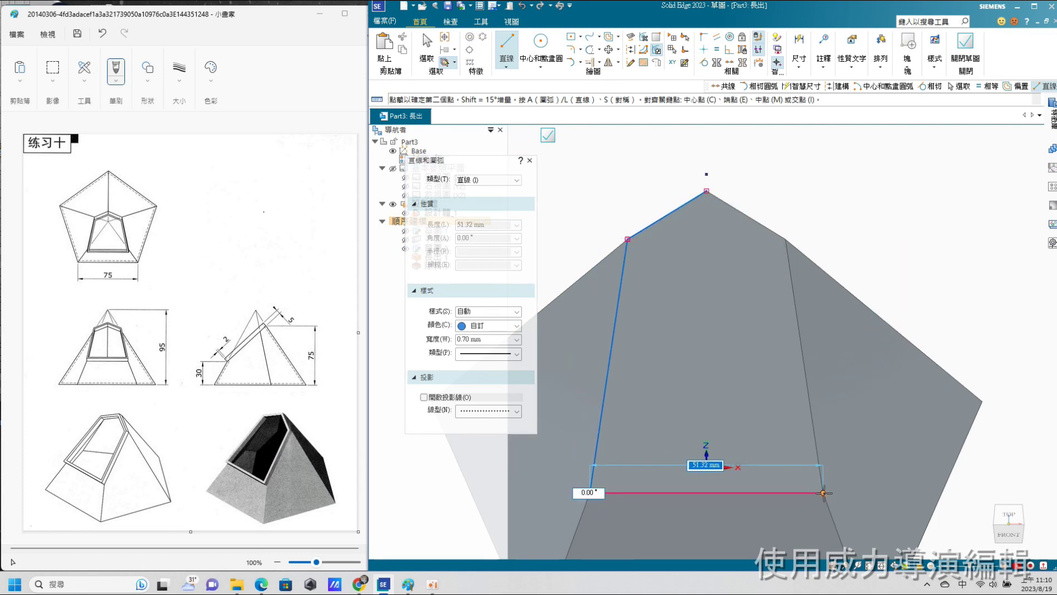
left_click(822, 492)
left_click(786, 239)
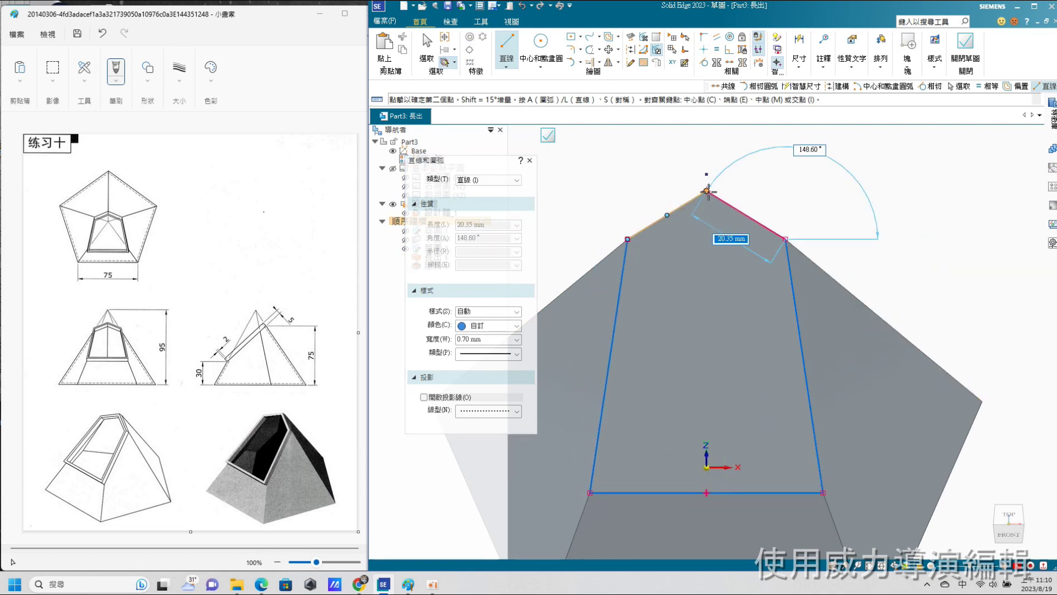
left_click(706, 191)
left_click(964, 44)
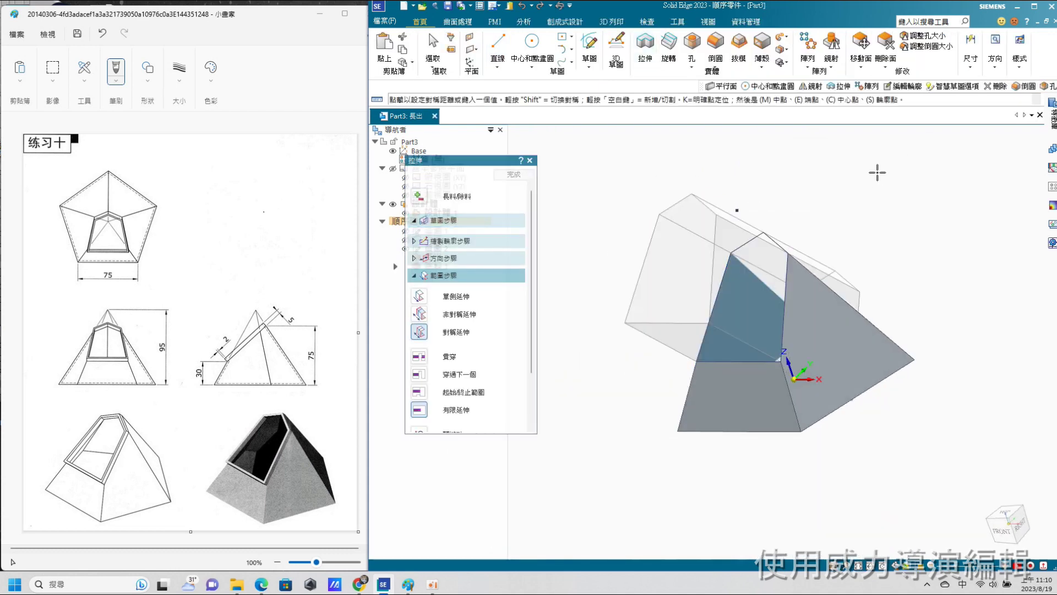
Step: Extrude the outline one side by 5 mm, adding material as a raised rim
left_click(418, 196)
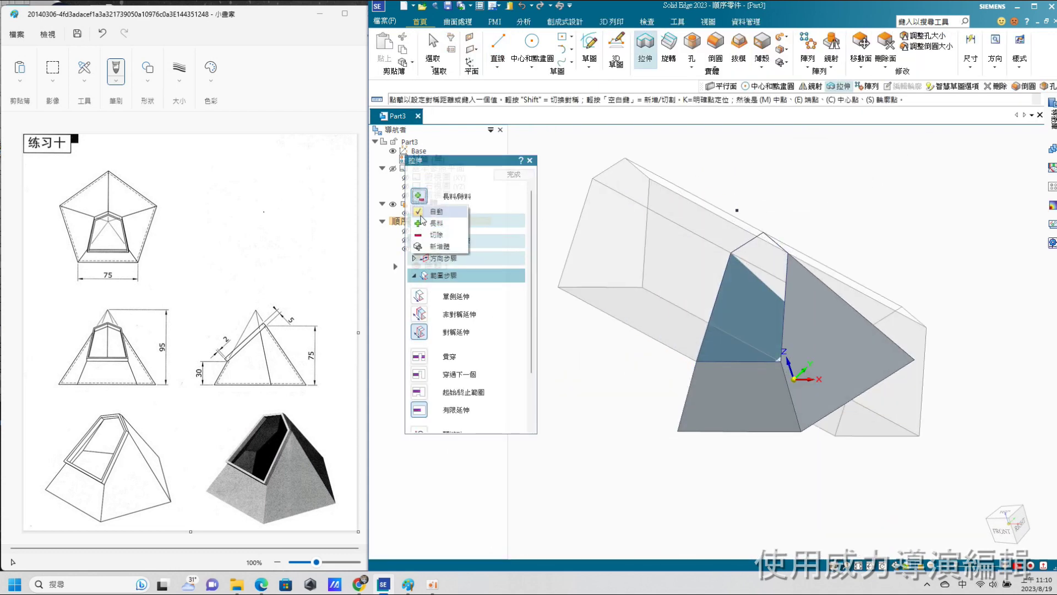
left_click(434, 211)
key("shift")
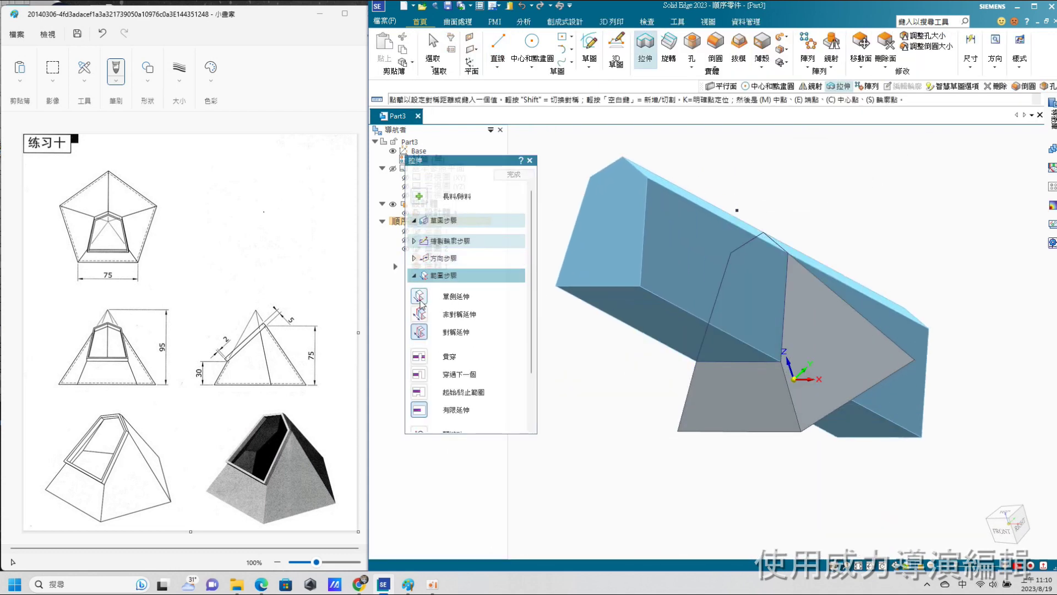
left_click(639, 282)
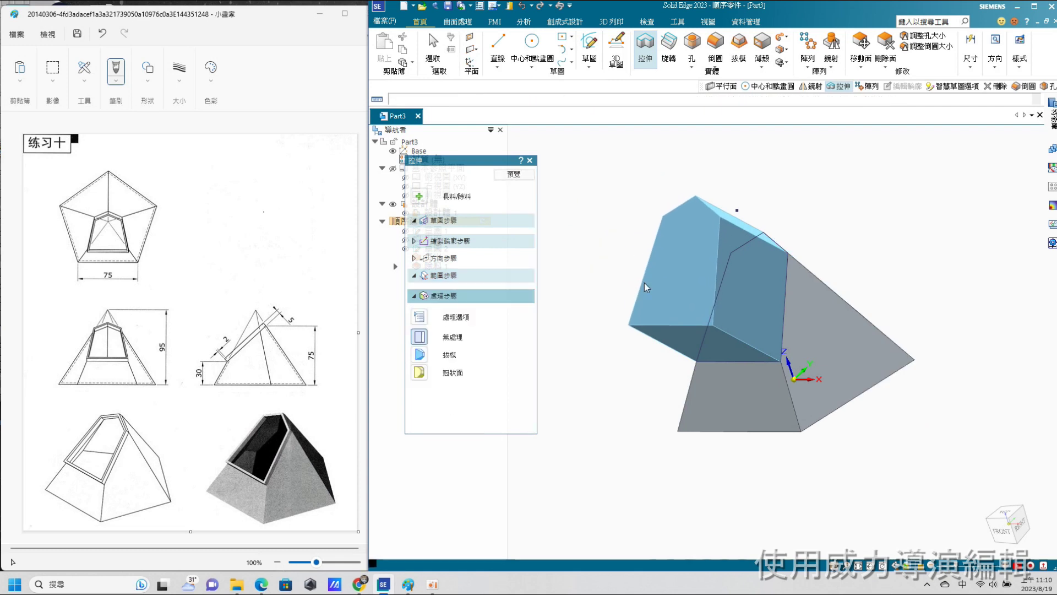
left_click(447, 275)
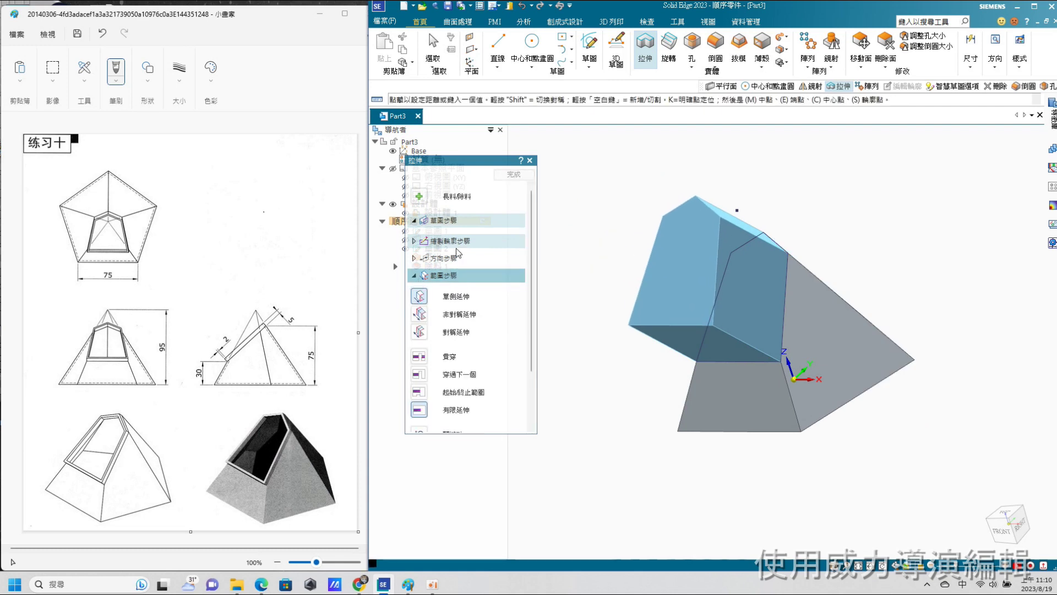
scroll(502, 410, "down", 3)
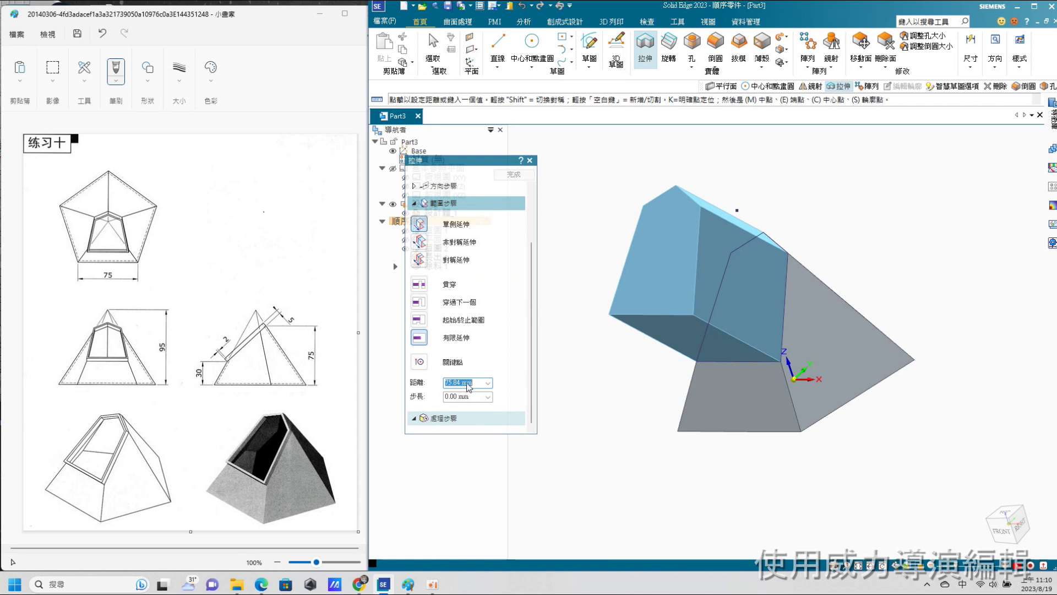
type("5")
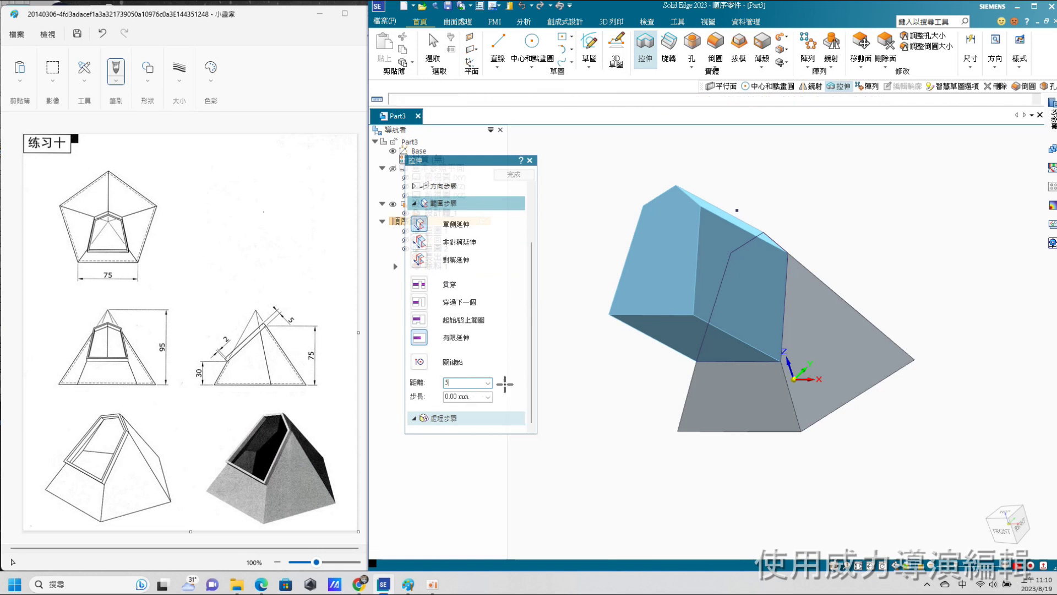
key("Tab")
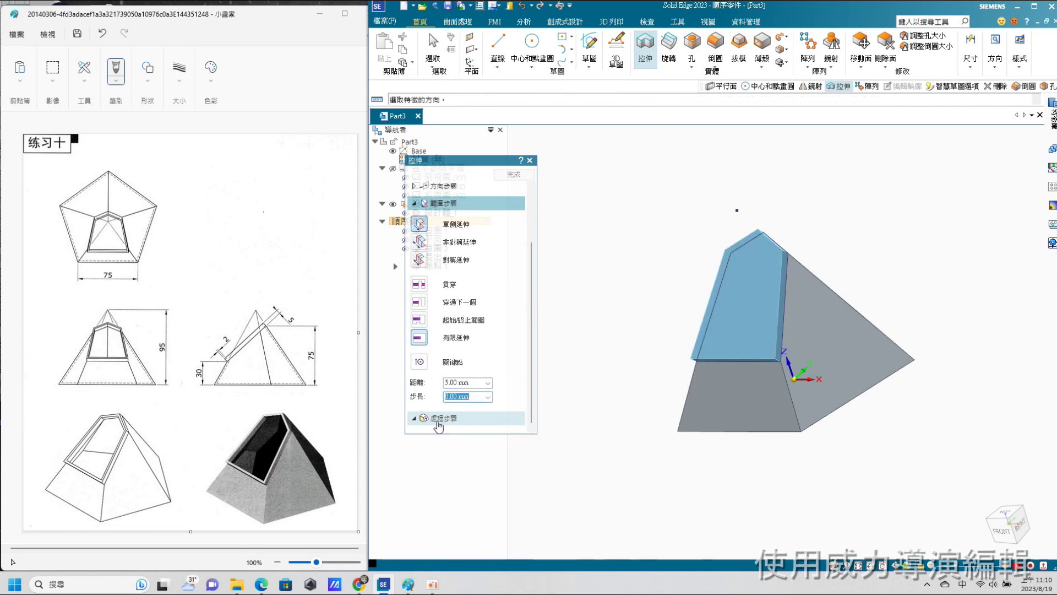
key("Return")
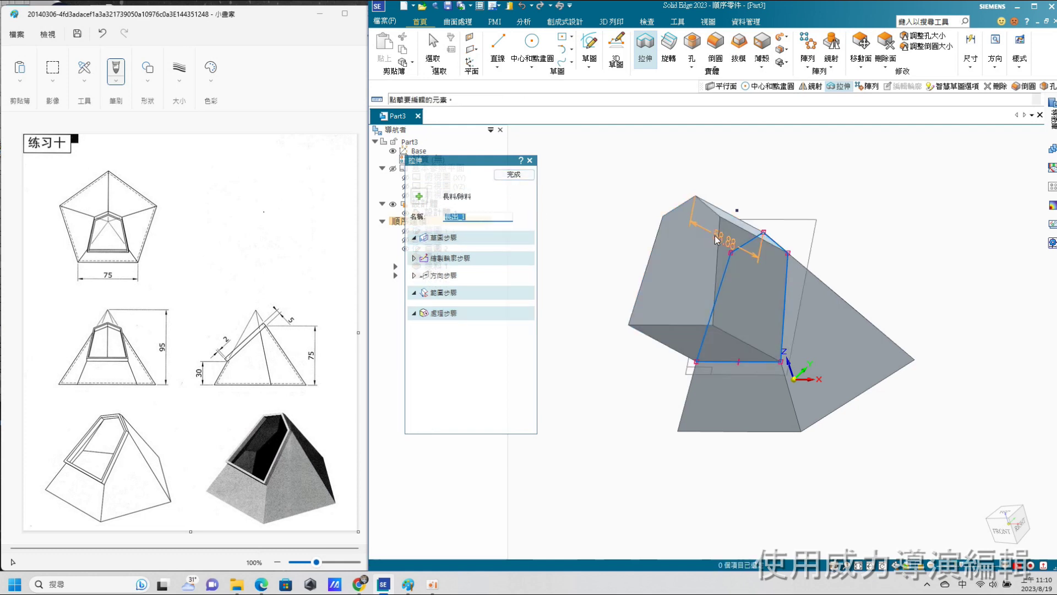
left_click(716, 239)
key("Return")
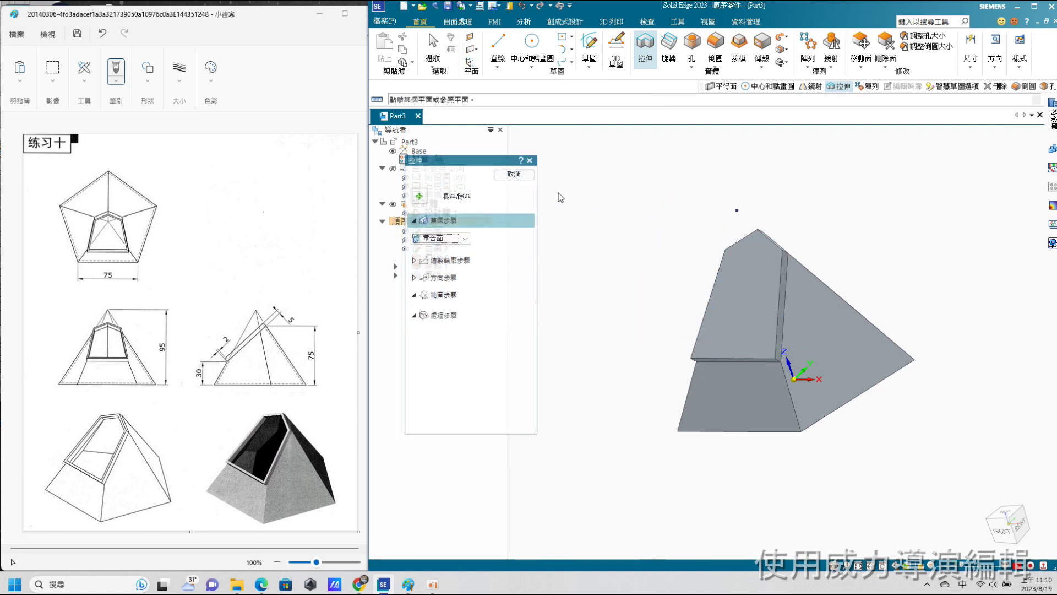
Step: Shell the part with 2 mm thin walls, leaving the raised top face open
left_click(767, 65)
left_click(775, 75)
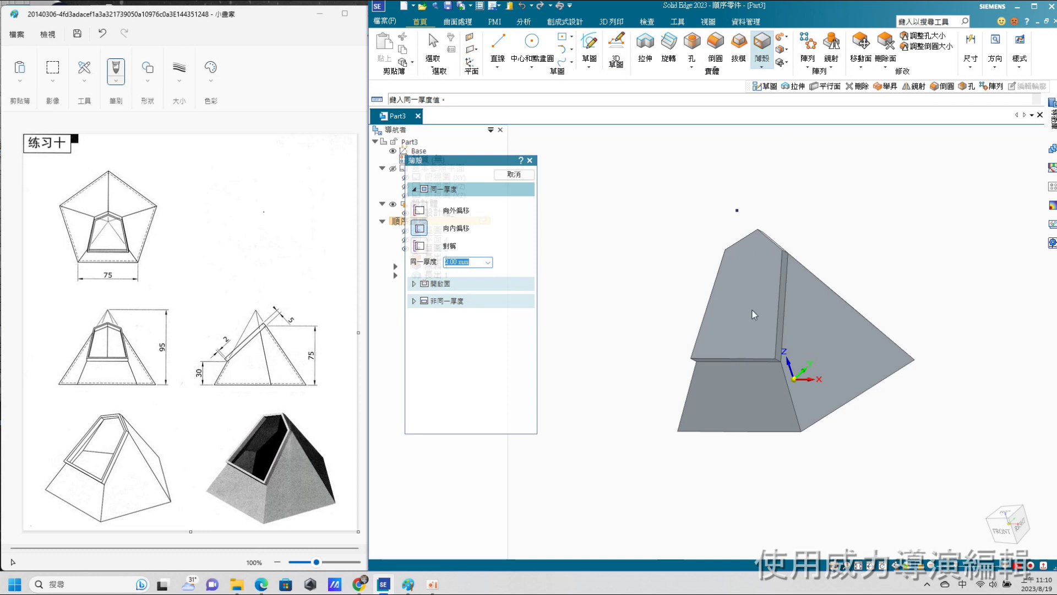
type("2")
key("Return")
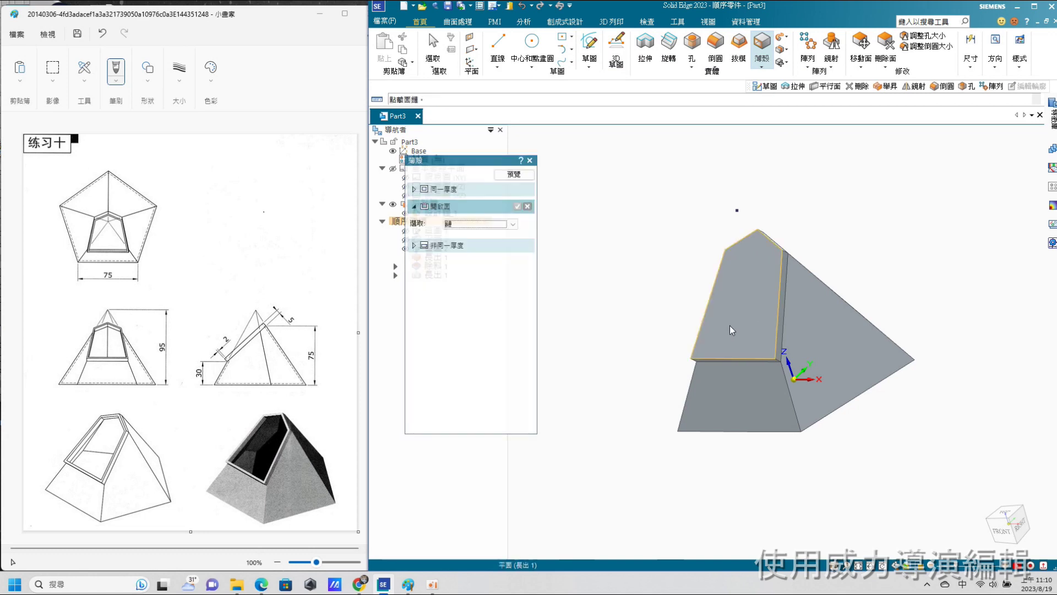
left_click(731, 330)
left_click(514, 174)
left_click(512, 175)
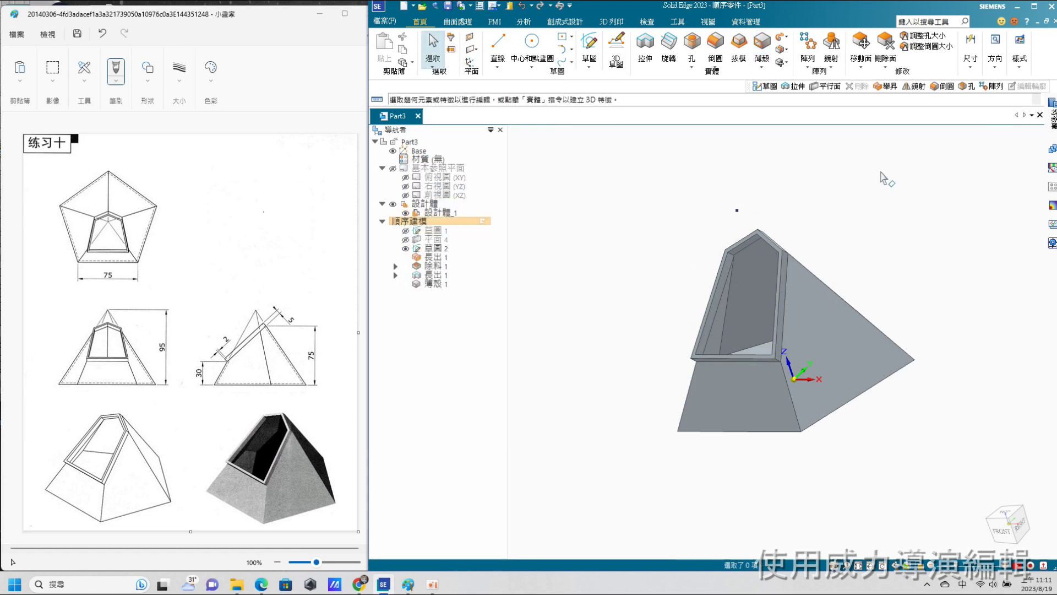
middle_click_drag(882, 312, 699, 404)
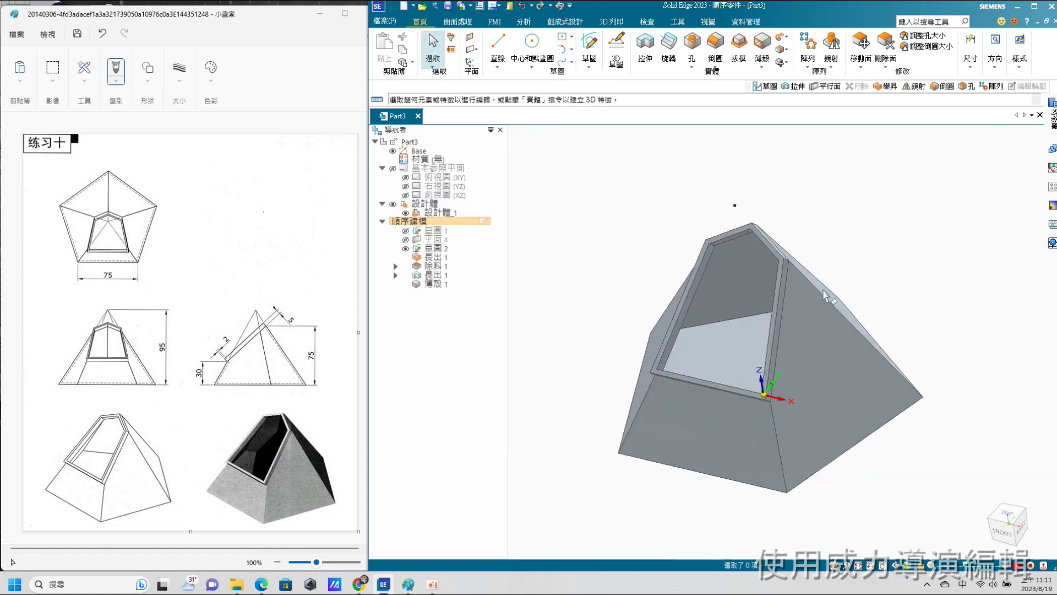
Step: Zoom in on the hollow interior, then begin saving the part
scroll(699, 397, "up", 2)
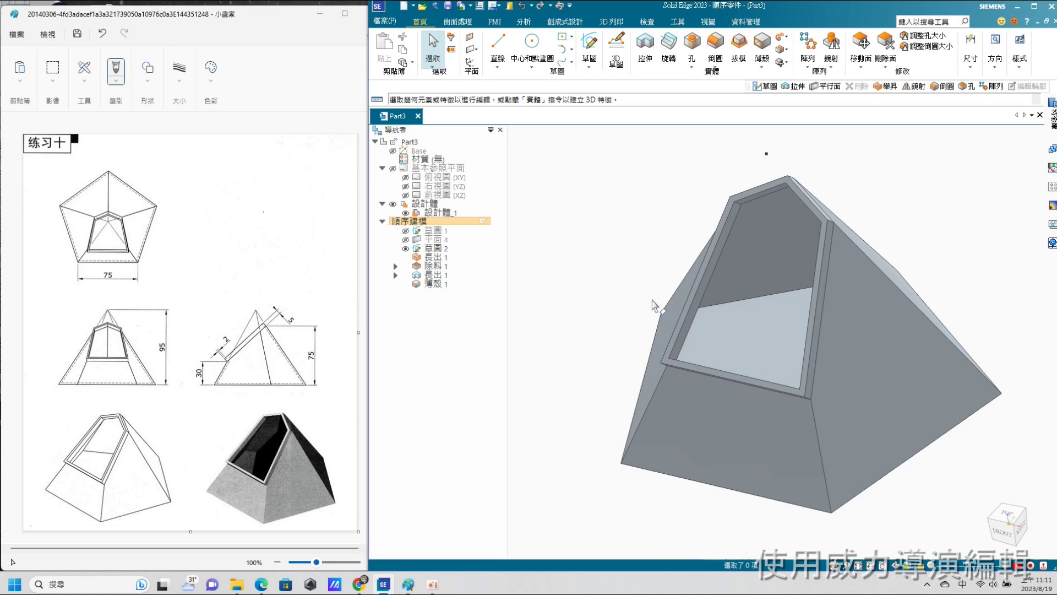
scroll(608, 242, "down", 2)
scroll(607, 232, "up", 2)
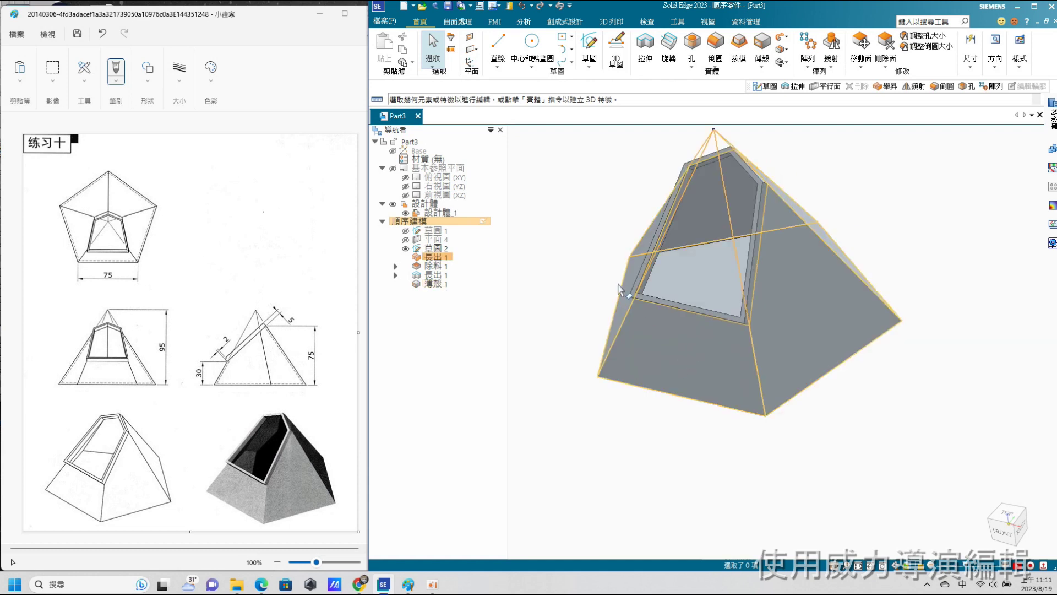
scroll(607, 220, "up", 2)
scroll(608, 207, "up", 2)
scroll(611, 221, "down", 1)
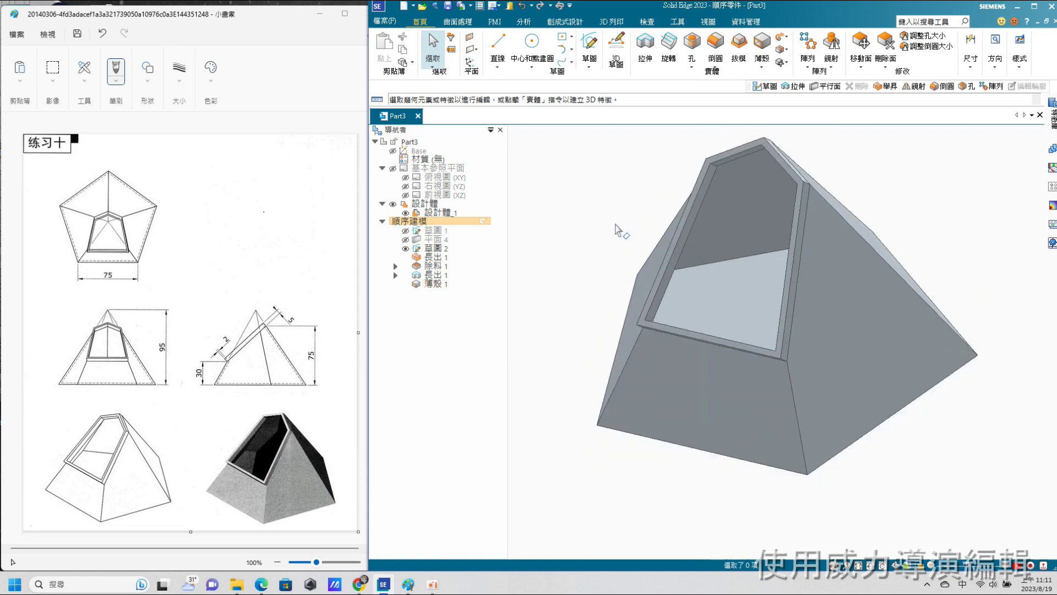
key("ctrl+s")
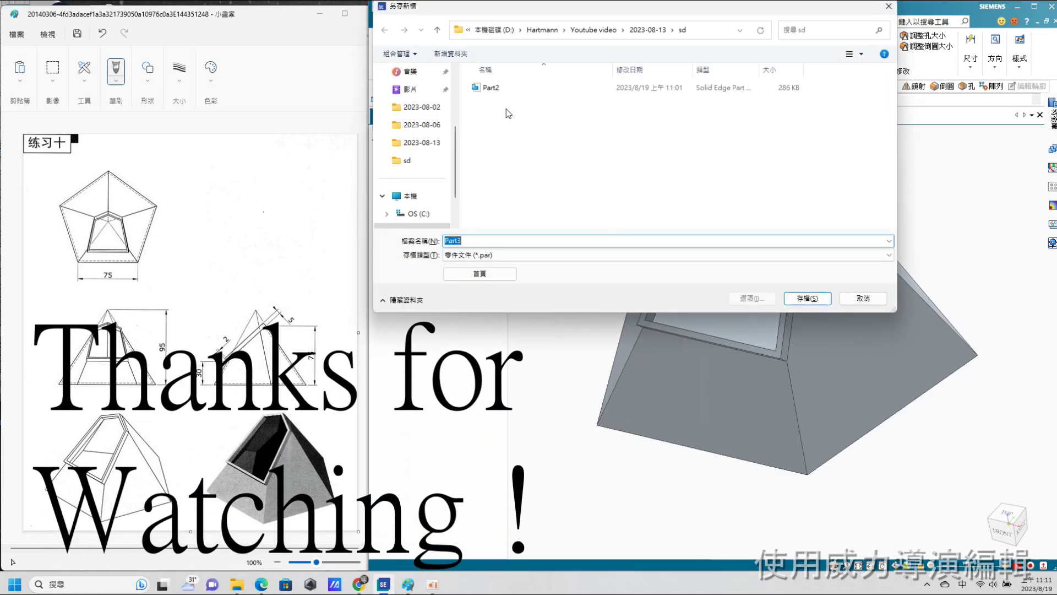
Step: Save the part as Part3.par
key("Return")
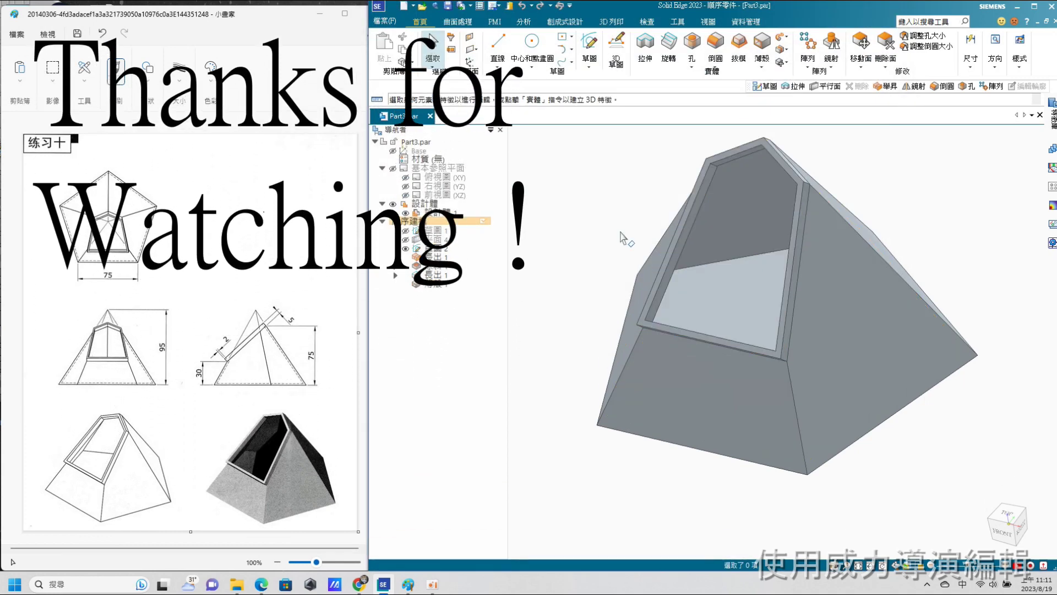